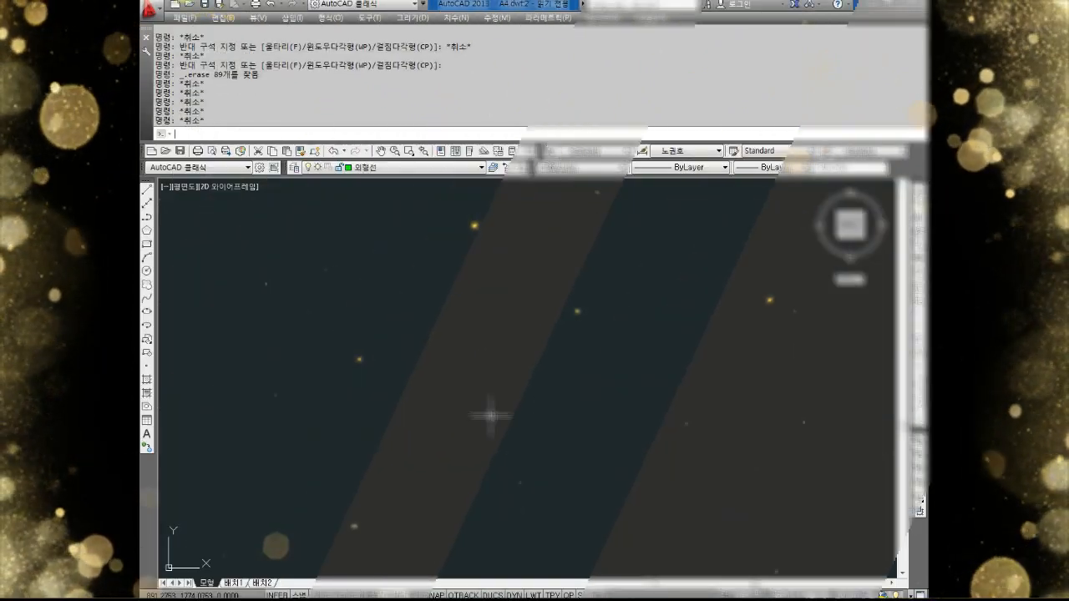
Set the snap style to Isometric with a vertical spacing of 10 using the SNAP command.
text(s)
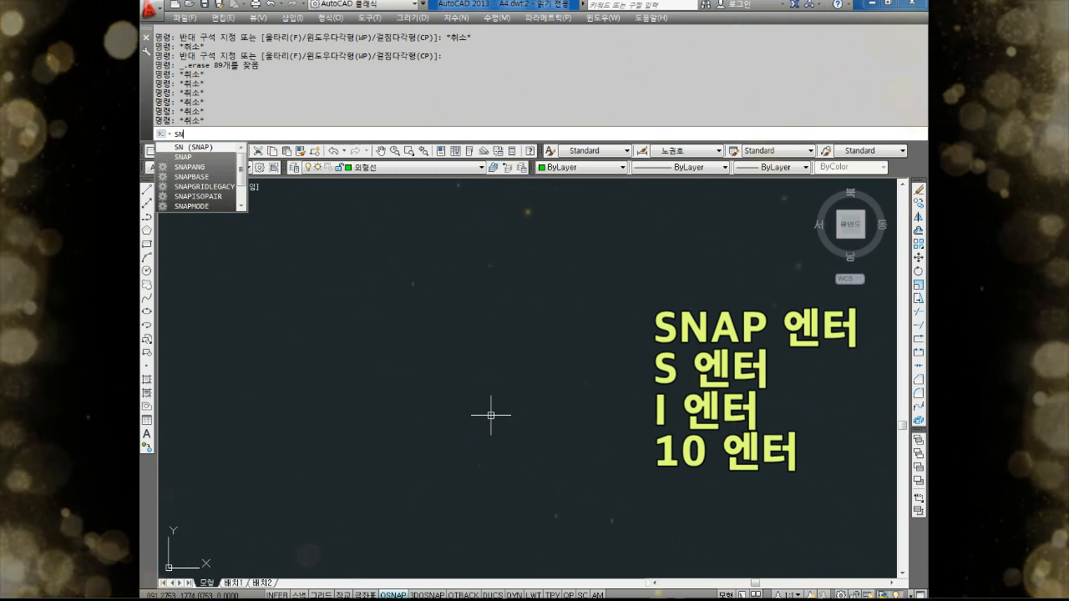
key(Return)
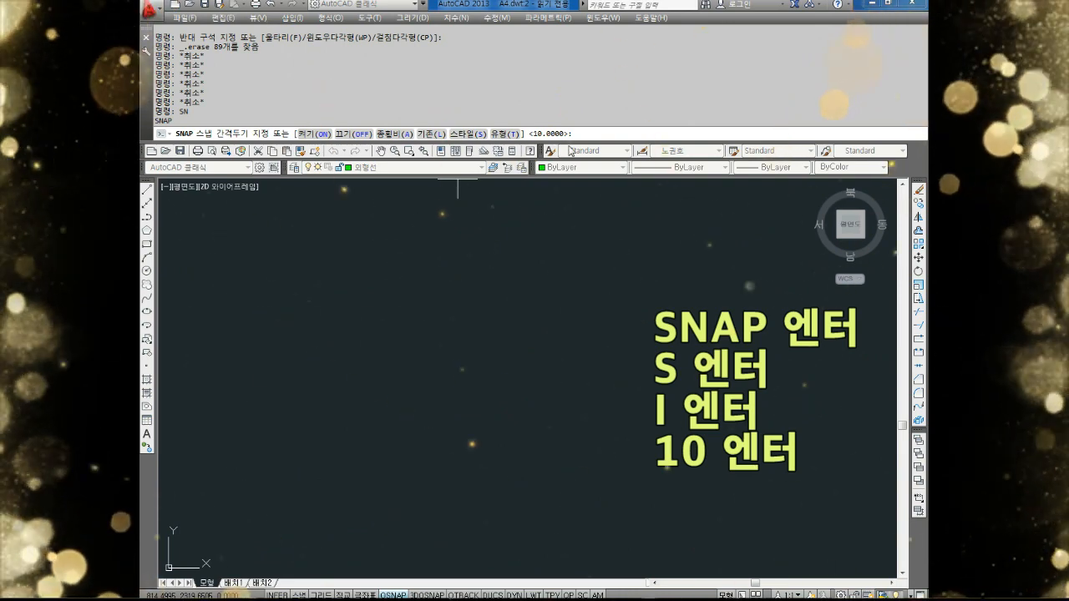
text(s)
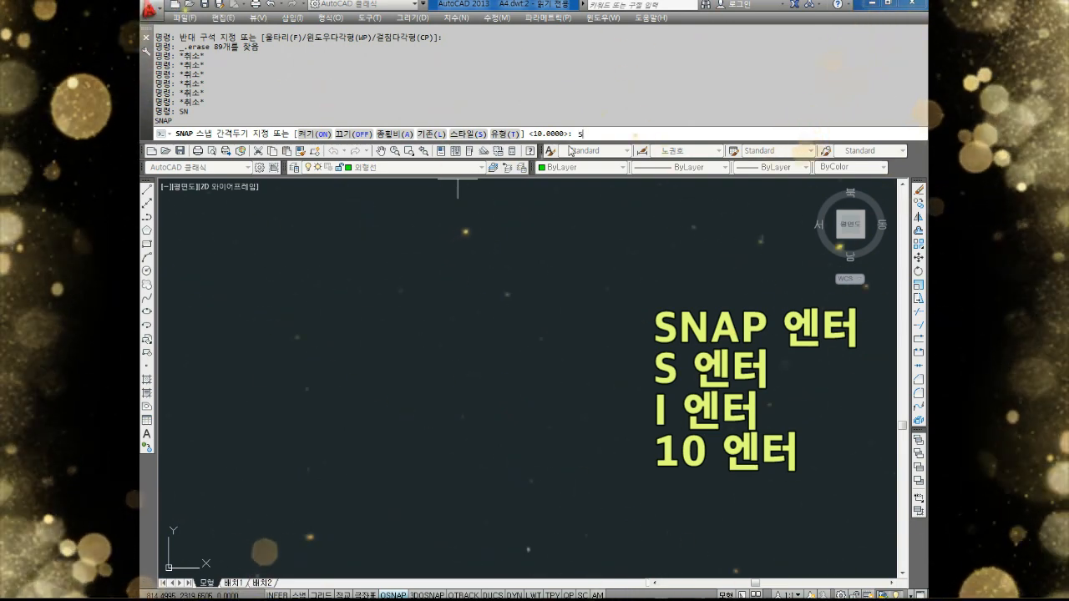
key(Return)
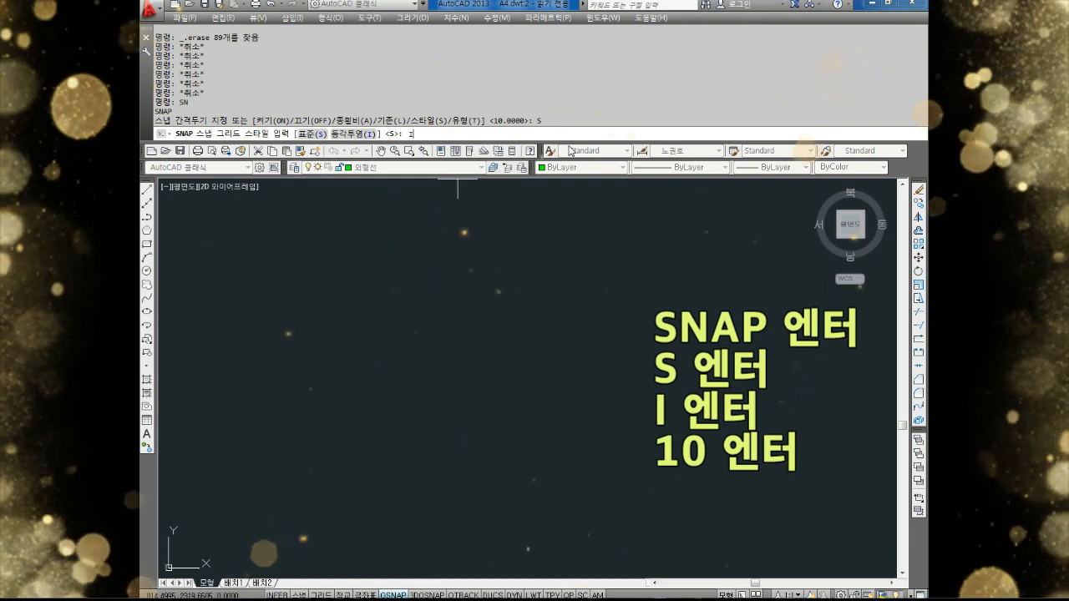
key(Return)
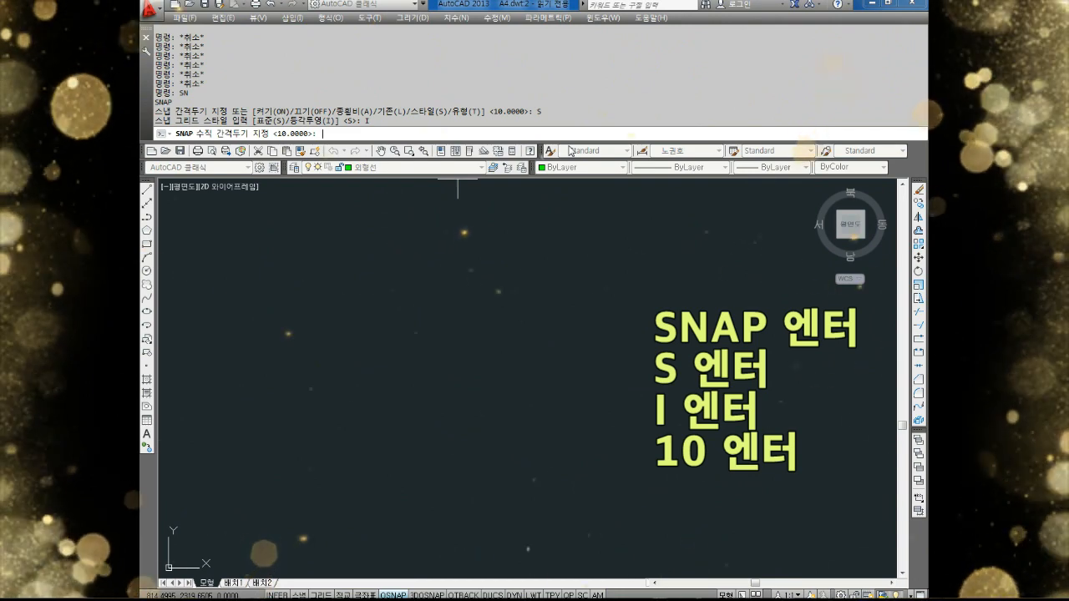
key(Return)
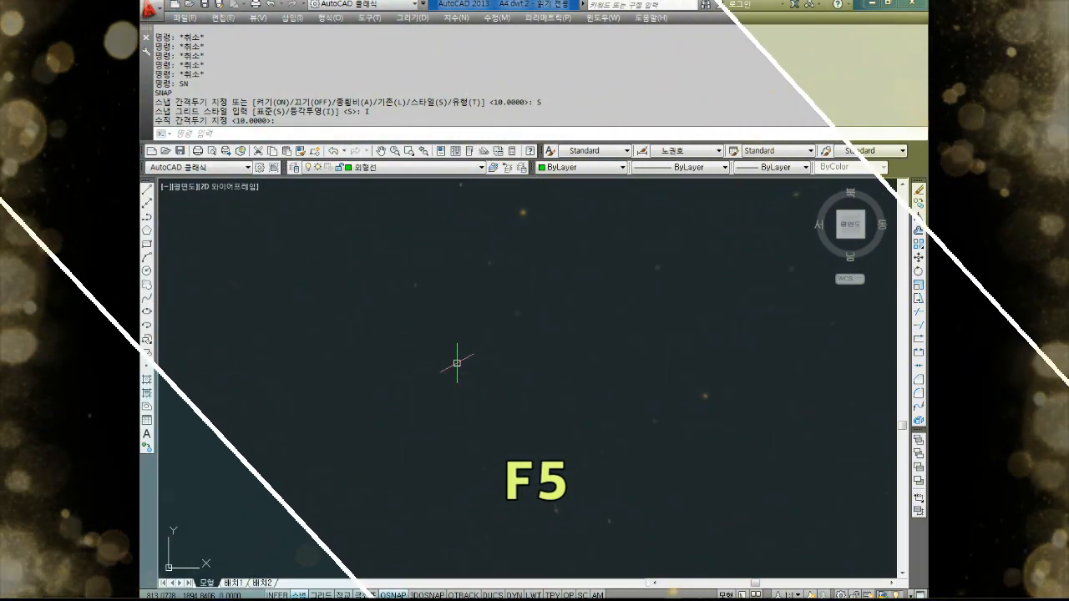
Cycle the isometric drafting plane through the left, top and right isoplanes.
key(F5)
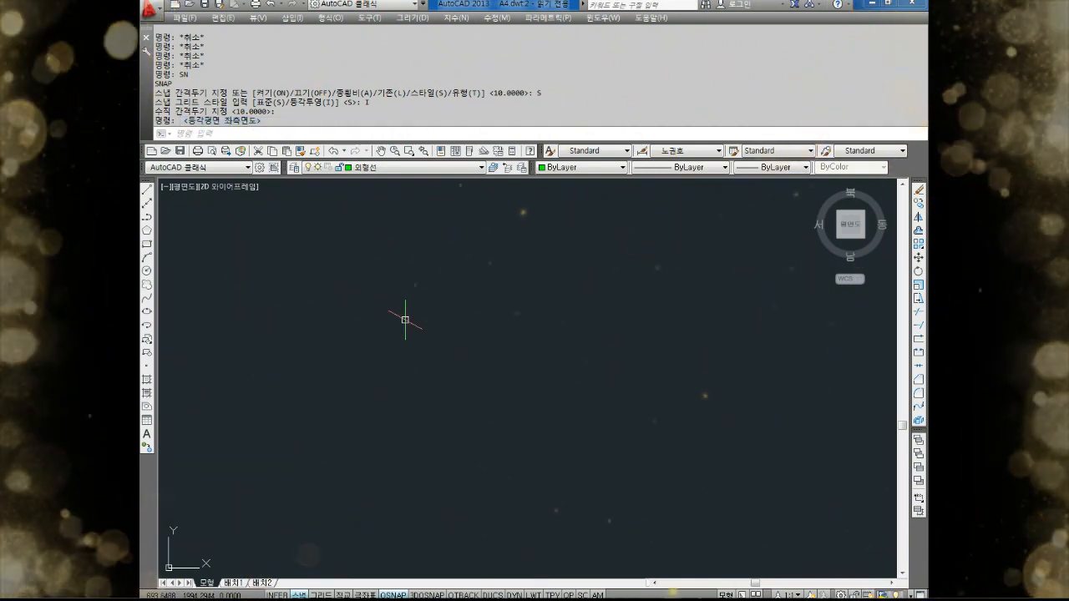
key(F5)
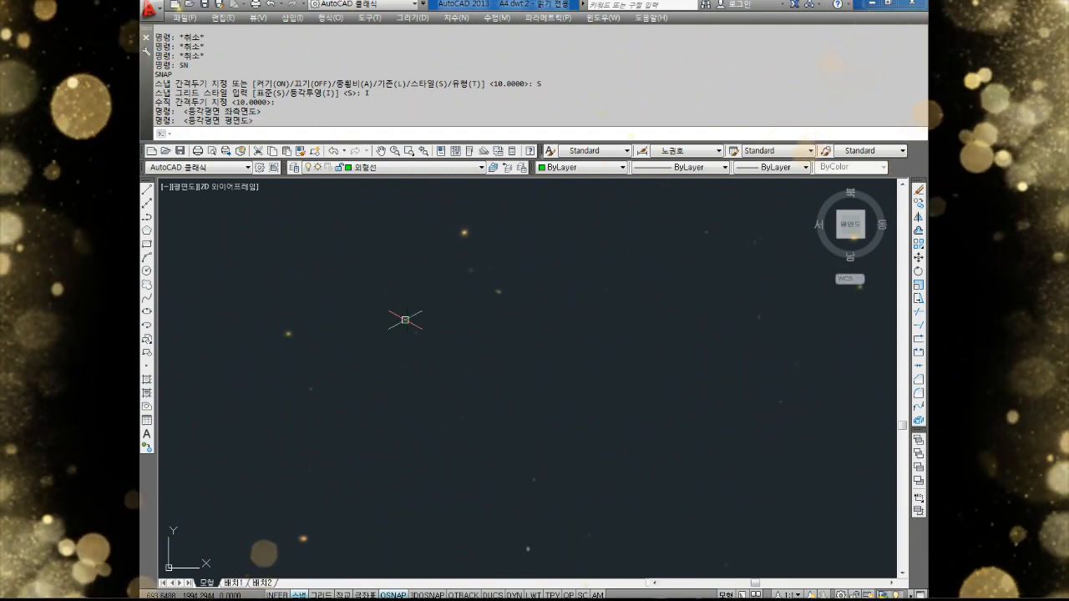
key(F5)
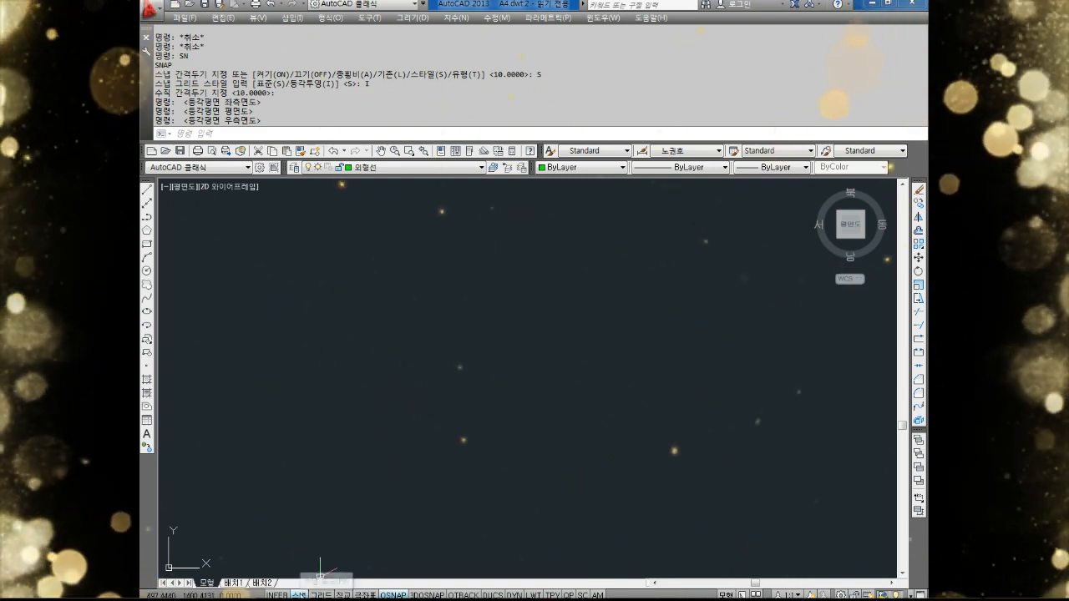
Toggle snap mode off and on, leaving it off for free cursor movement.
click(303, 595)
click(299, 595)
click(299, 595)
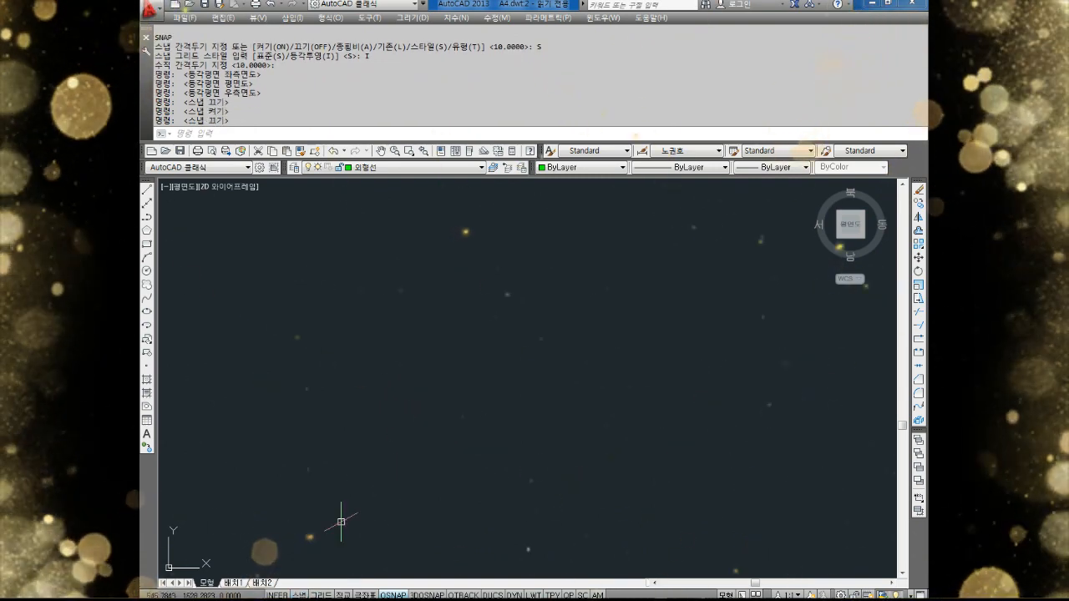
text(L)
key(Return)
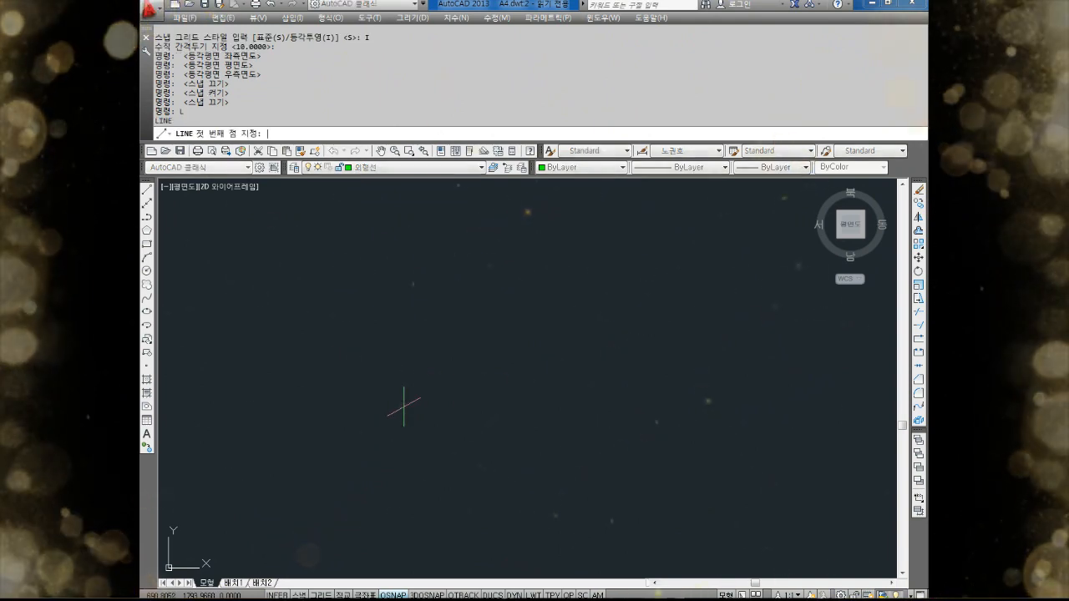
click(363, 338)
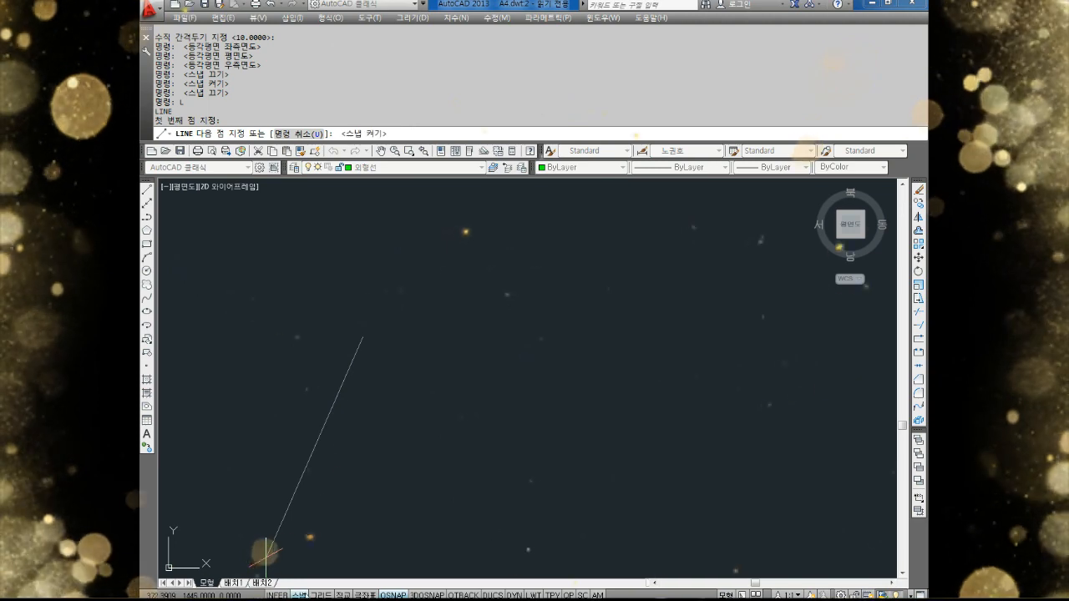
key(F9)
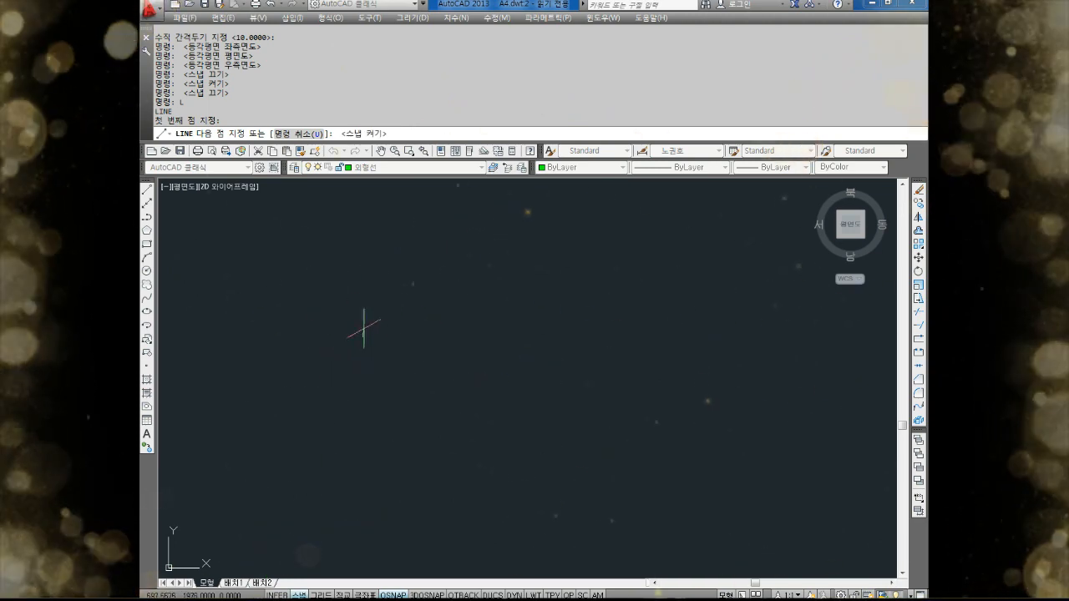
key(F9)
key(Escape)
key(Escape)
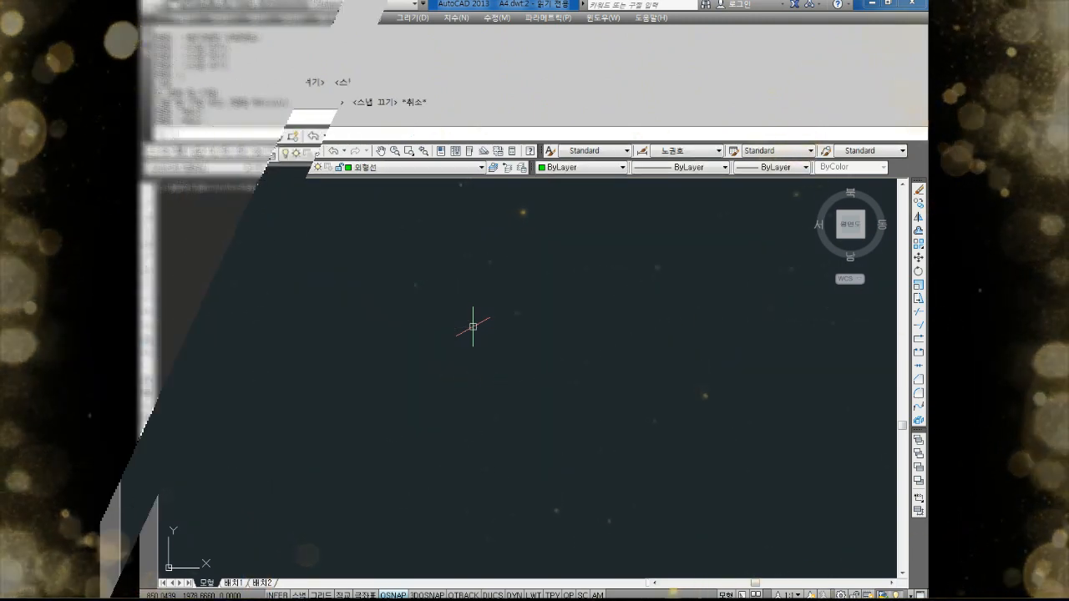
Return the snap style to Standard with a spacing of 10 and turn snap mode off.
key(Escape)
key(Escape)
text(sn)
key(Return)
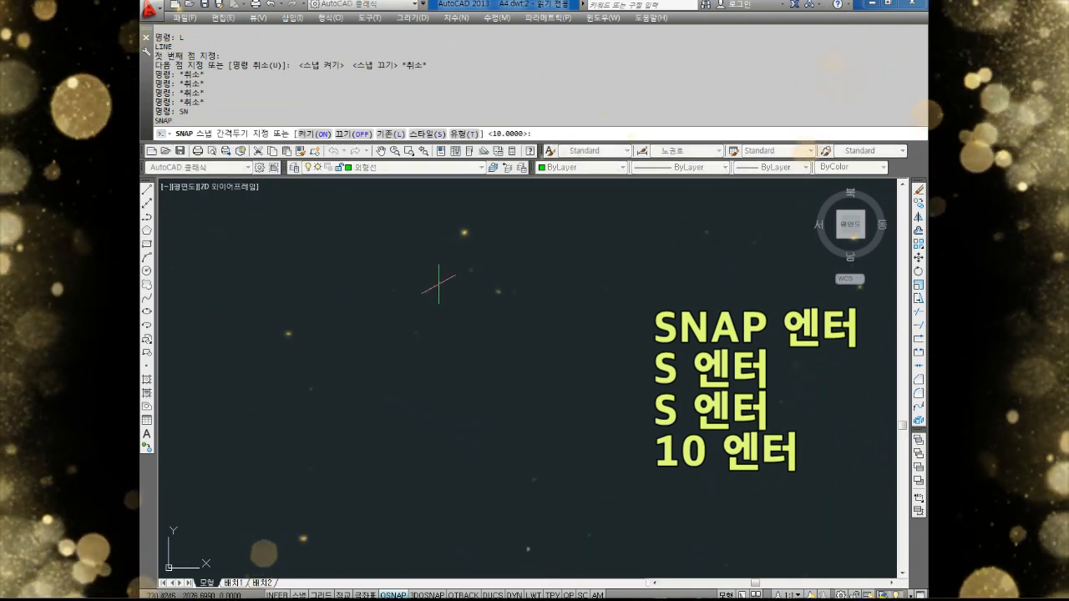
text(s)
key(Return)
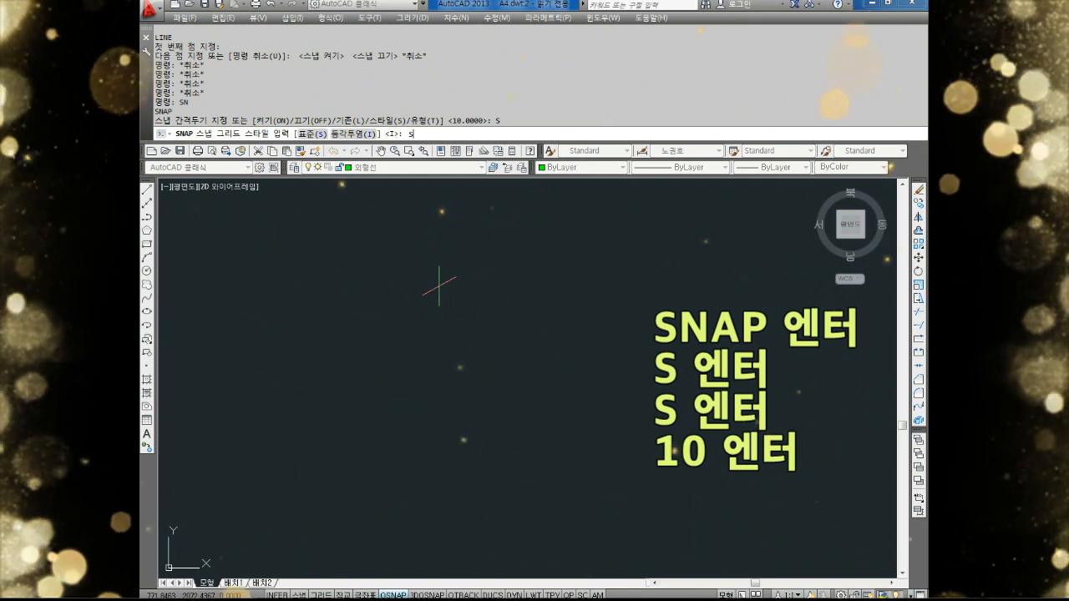
key(Return)
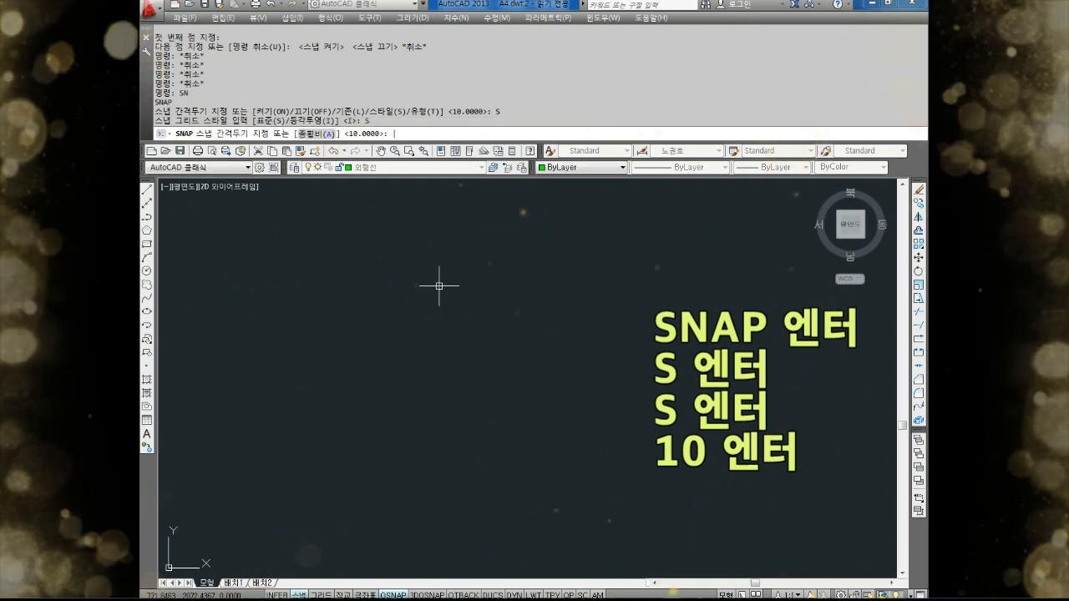
key(Return)
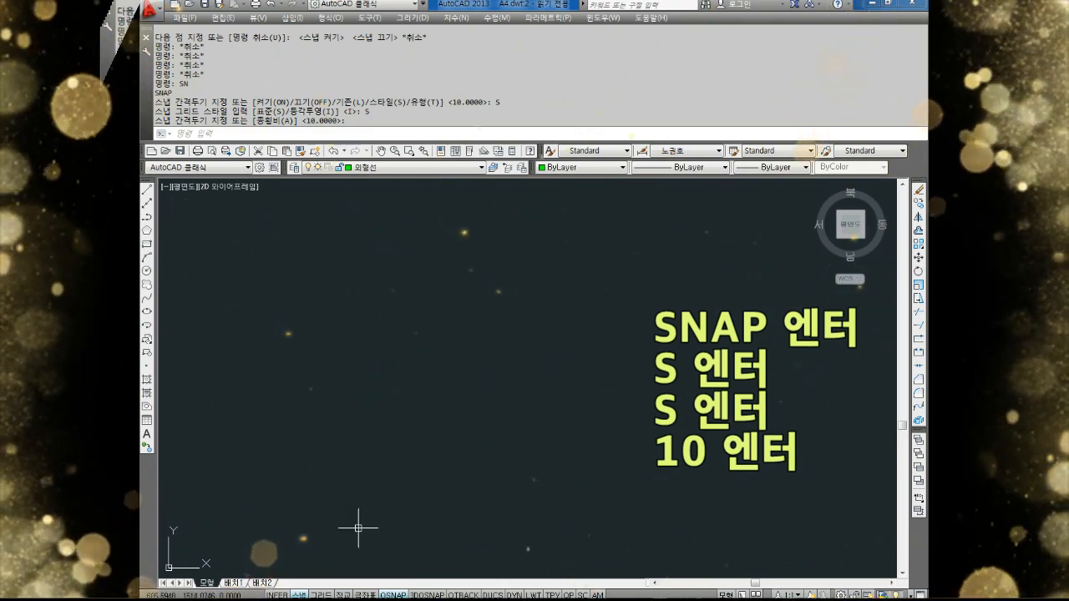
key(F9)
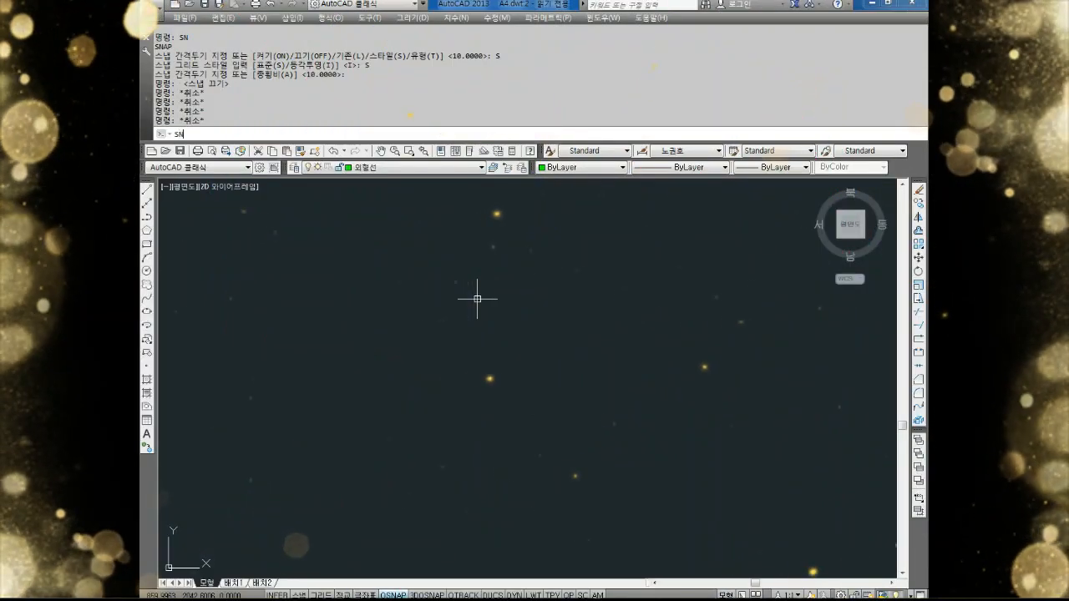
Switch the snap style from Standard back to Isometric, keeping the vertical spacing at 10.
text(SN)
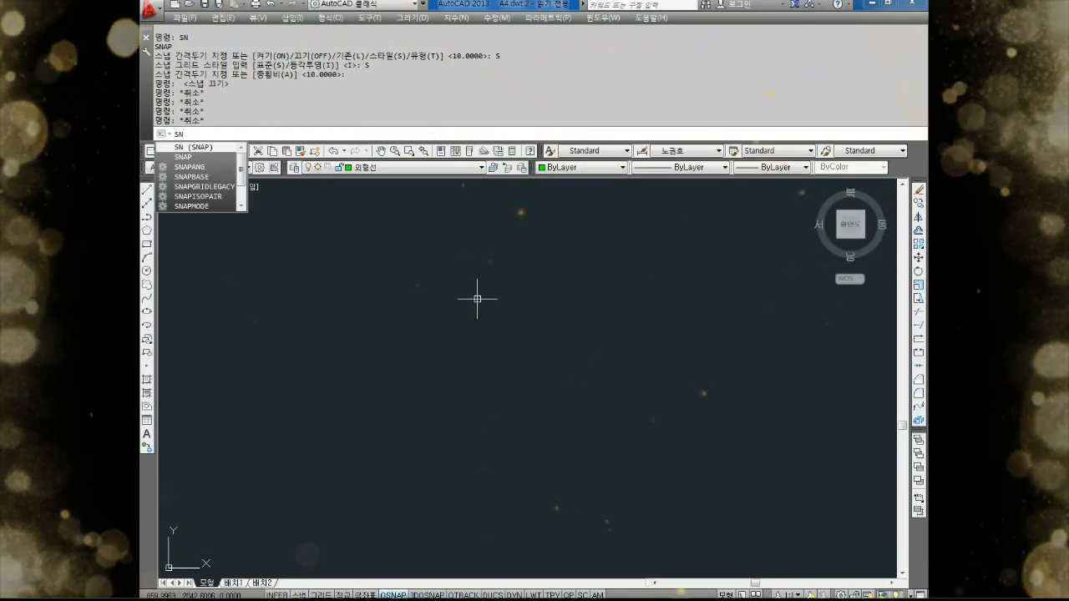
key(Return)
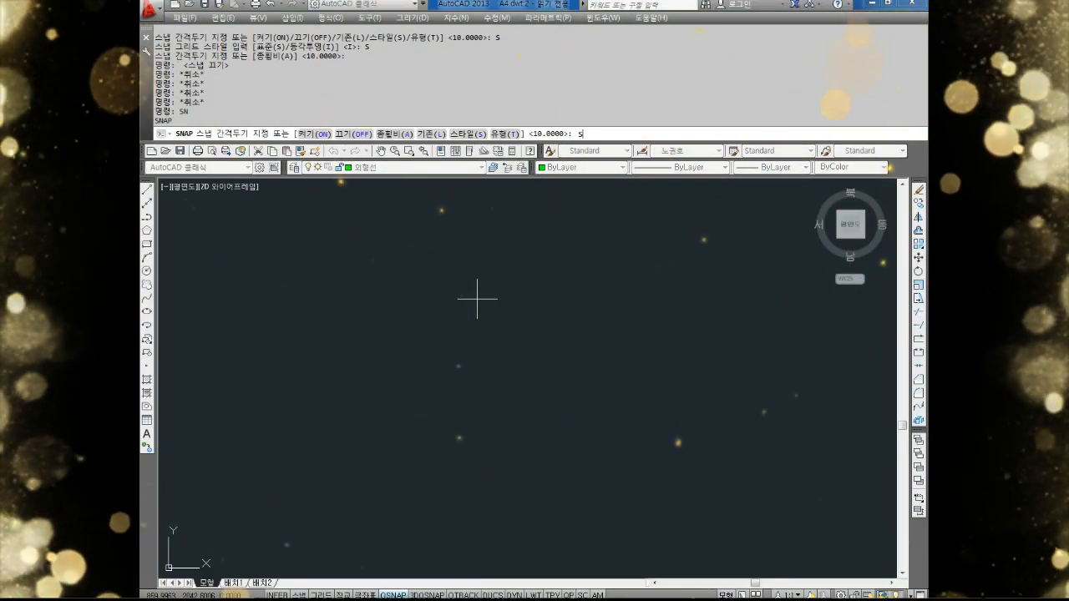
text(S)
key(Return)
text(I)
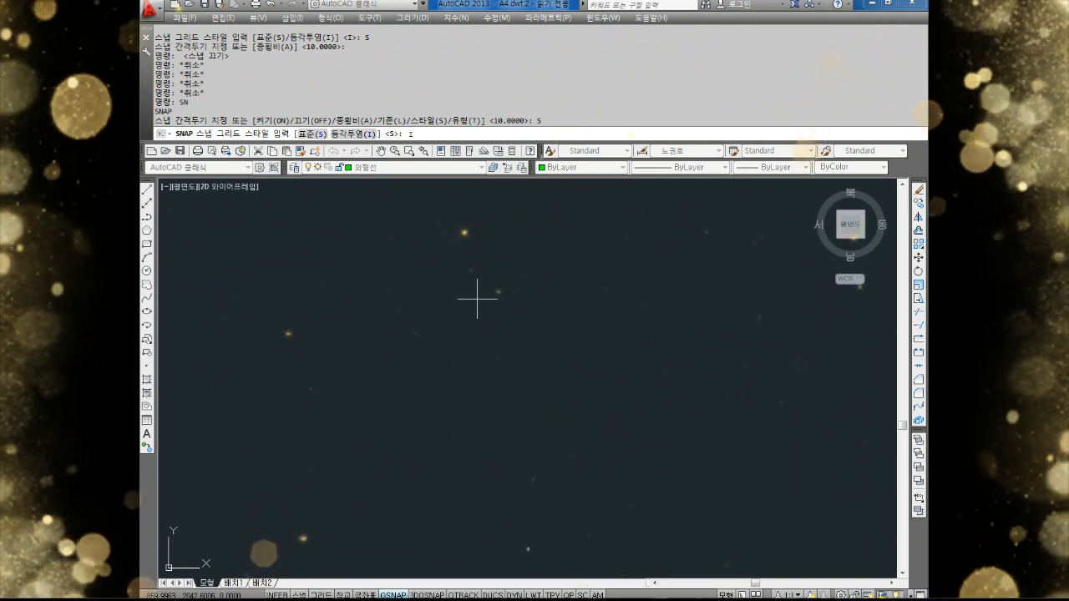
key(Return)
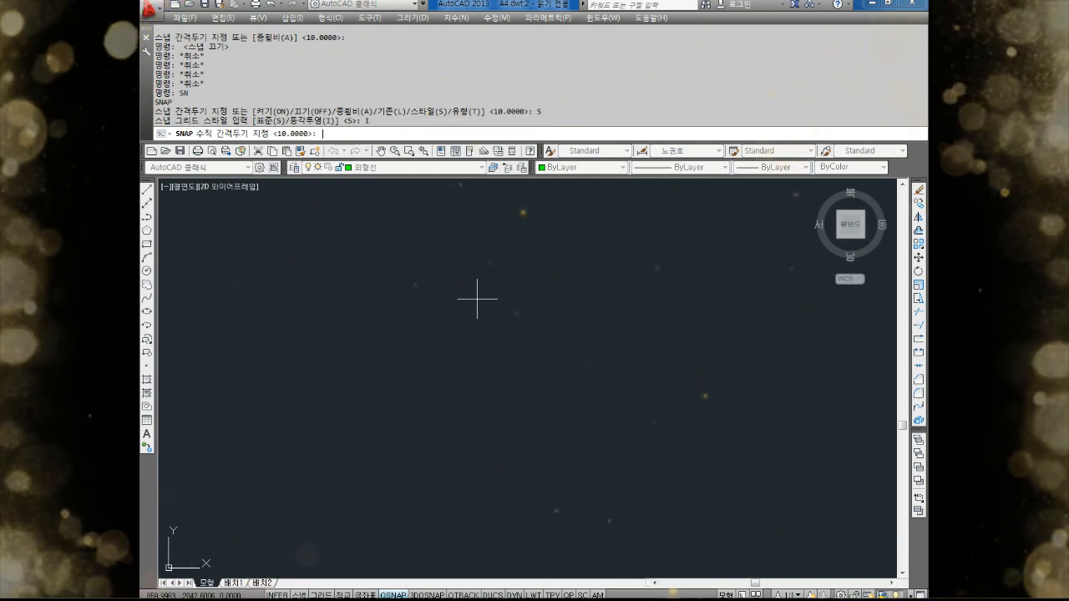
key(Return)
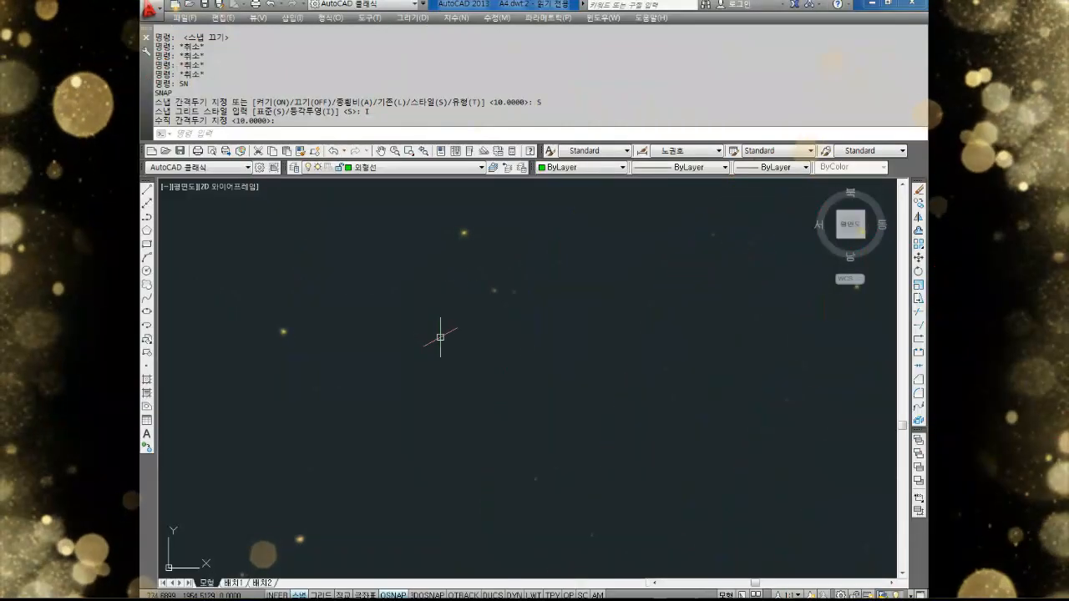
Switch the isometric drafting plane to the left isoplane.
key(Escape)
key(Escape)
key(F5)
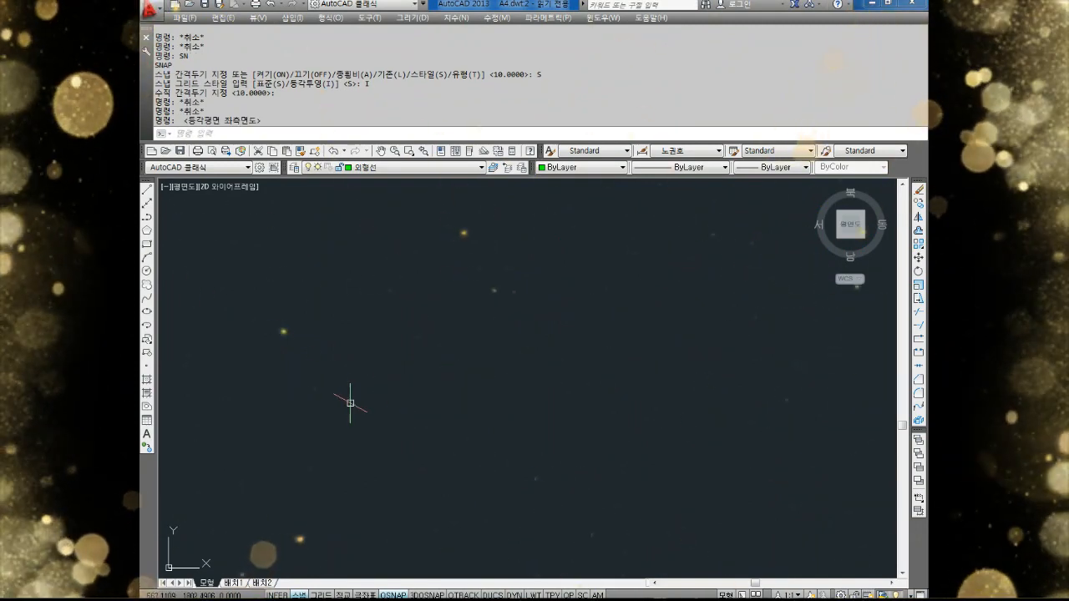
key(Escape)
key(Escape)
key(Escape)
With snap off and ortho on, draw a vertical line 25 units upward from a point in the empty drawing area.
text(l)
key(Return)
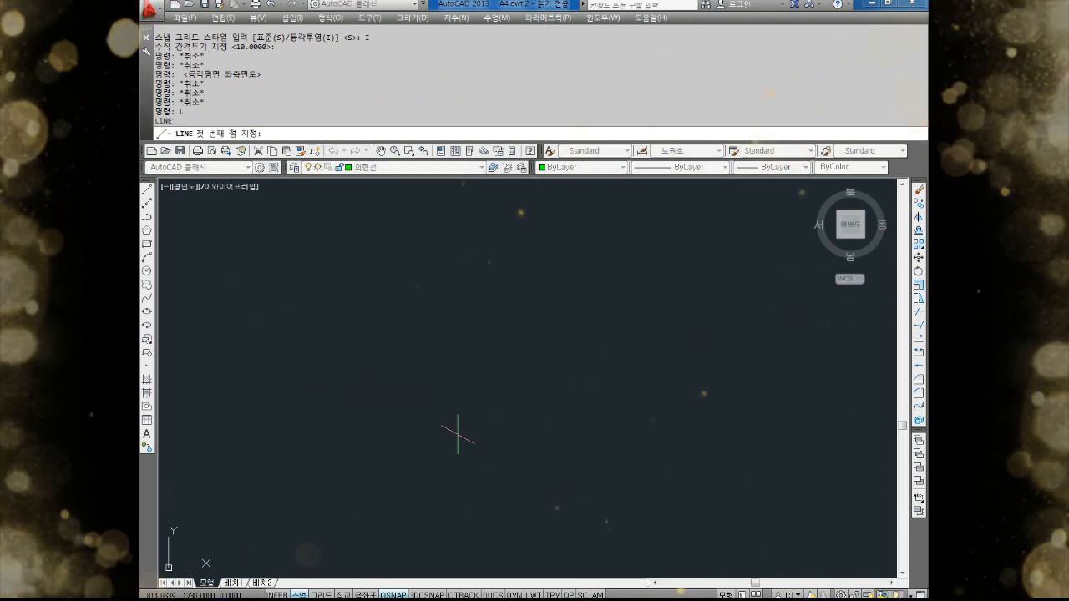
key(F9)
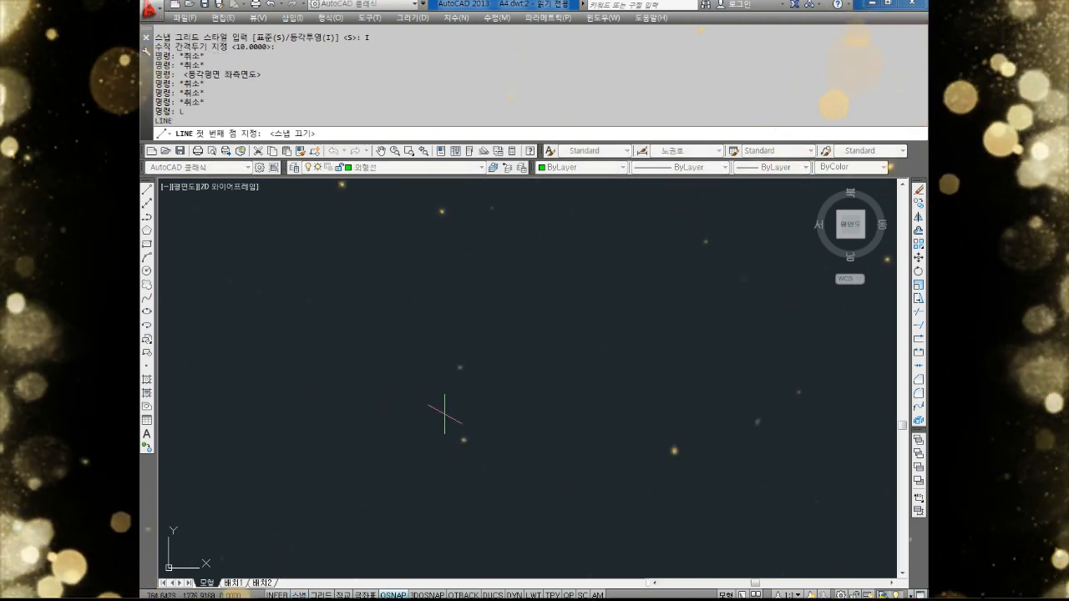
click(441, 419)
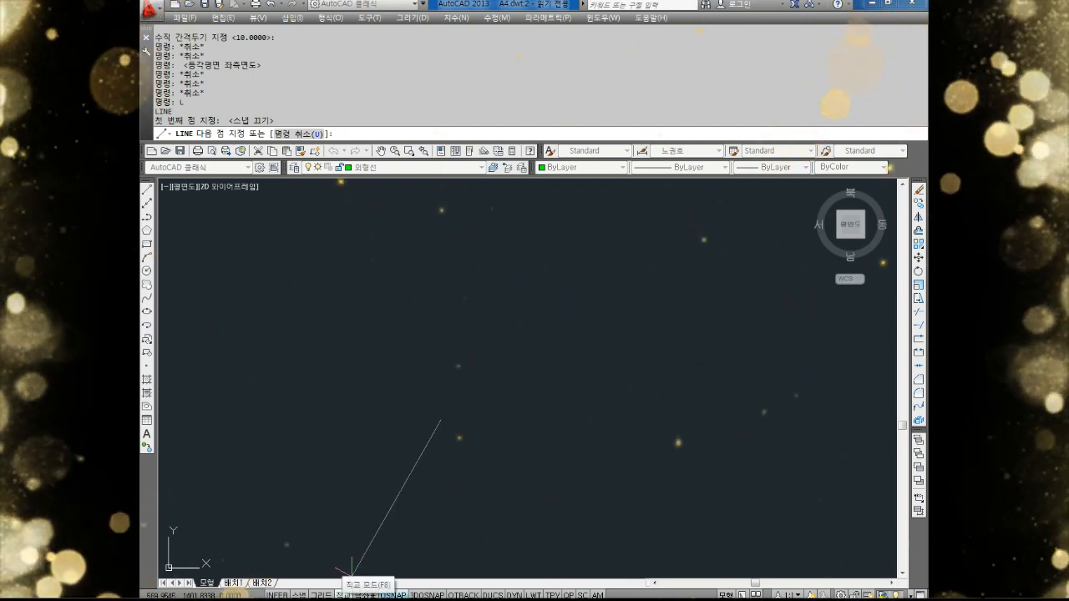
key(F8)
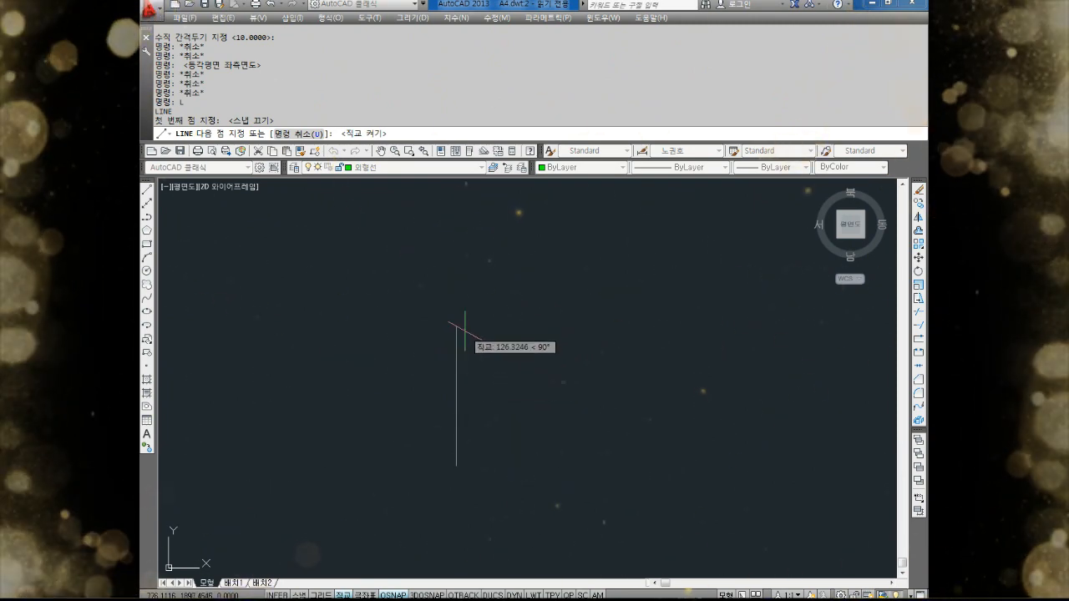
text(25)
key(Return)
Continue from the vertical line's upper end with a 10-unit segment at 330° and end the line.
middle_drag(469, 429, 471, 347)
scroll(465, 360, up, 8)
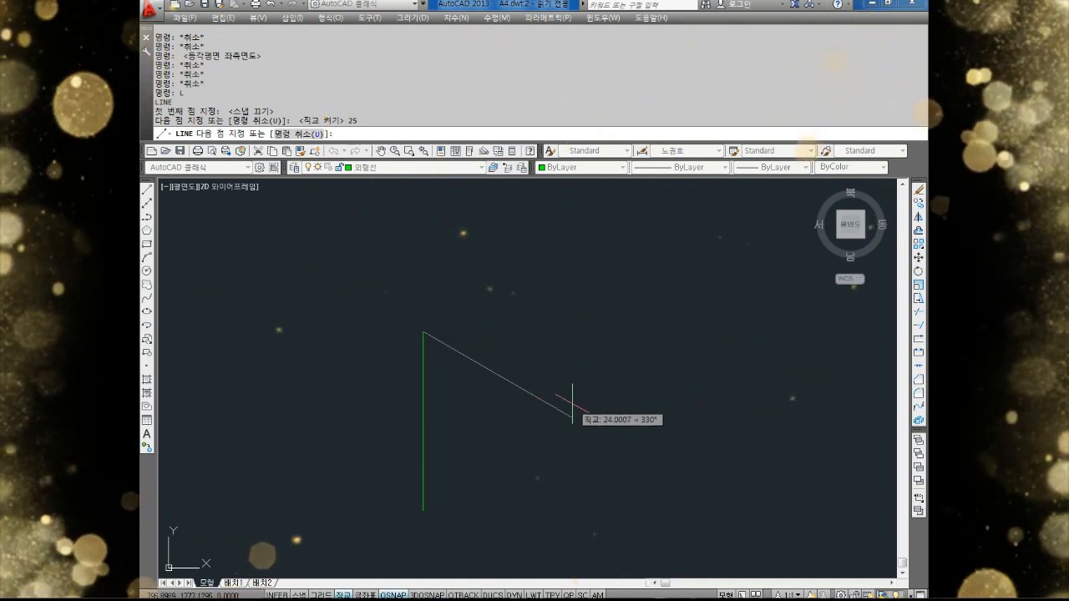
key(Return)
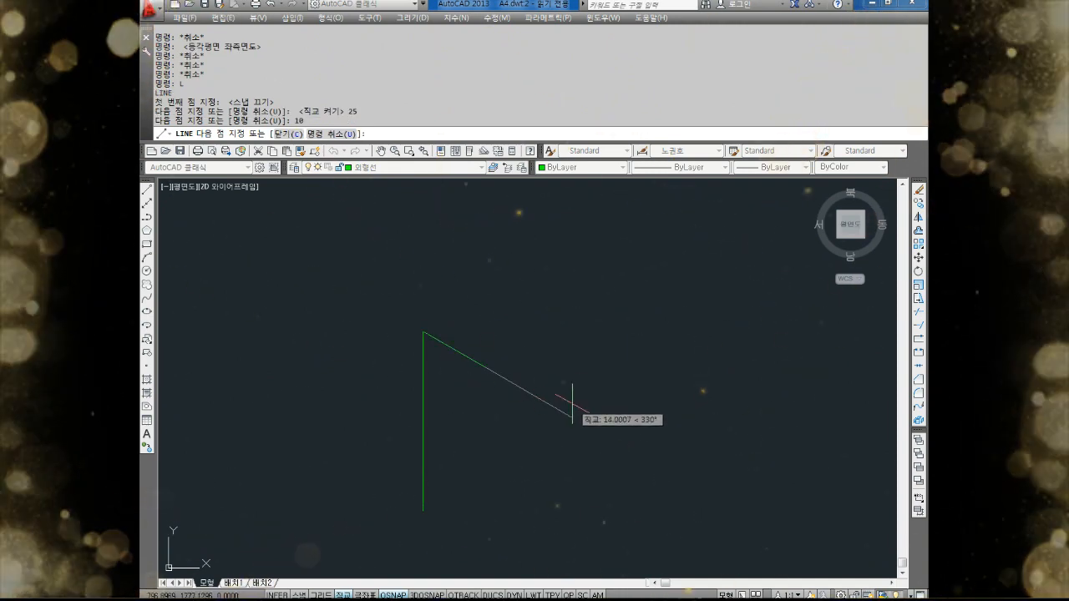
middle_drag(585, 409, 559, 332)
scroll(559, 331, down, 2)
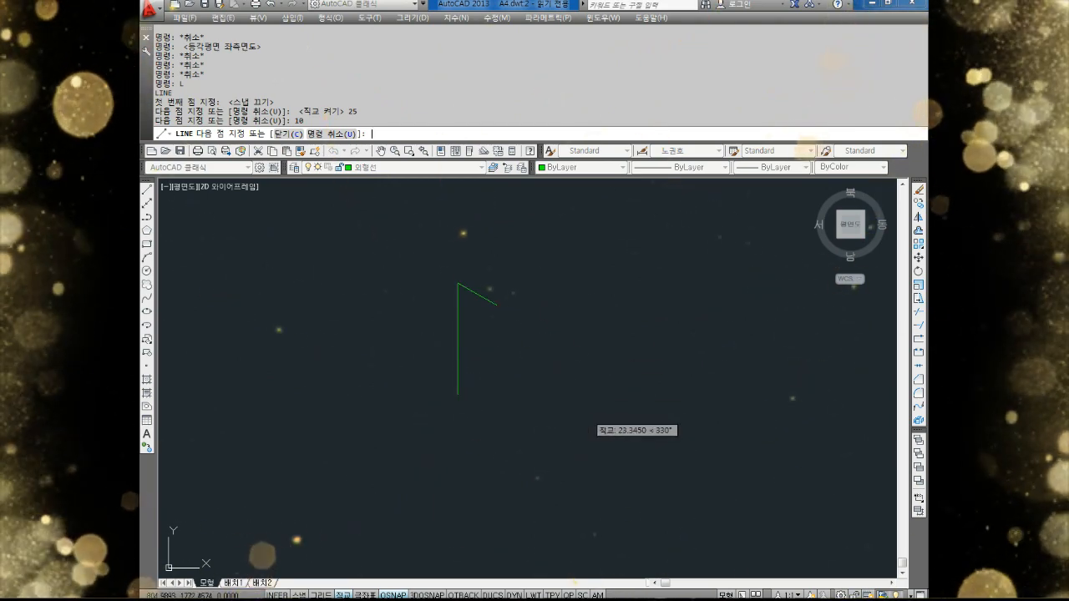
key(Escape)
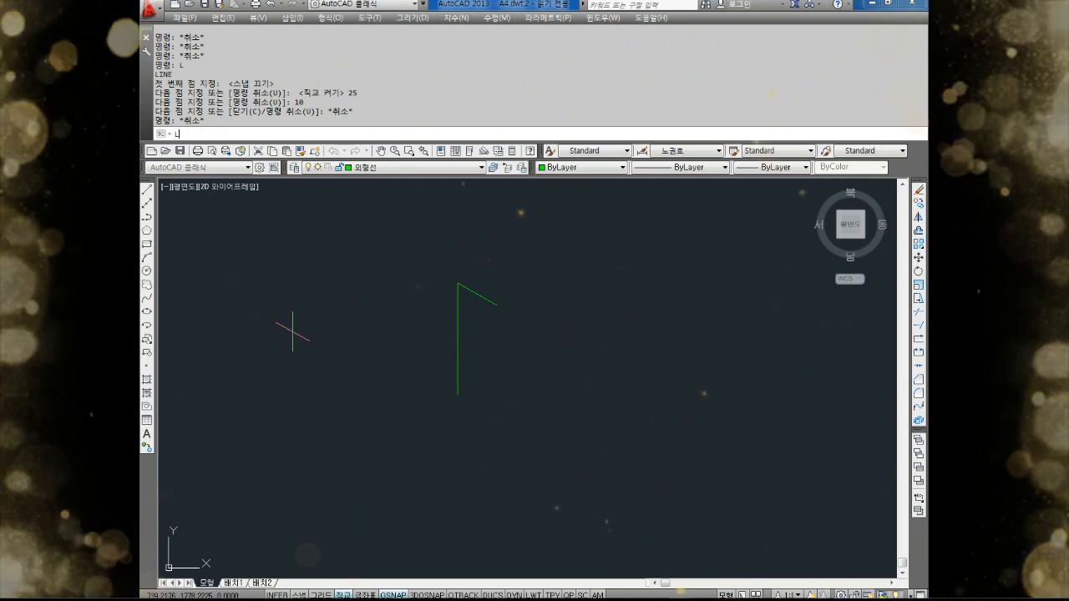
Draw a 40-unit line at 330° from the lower end of the vertical line.
text(l)
key(Return)
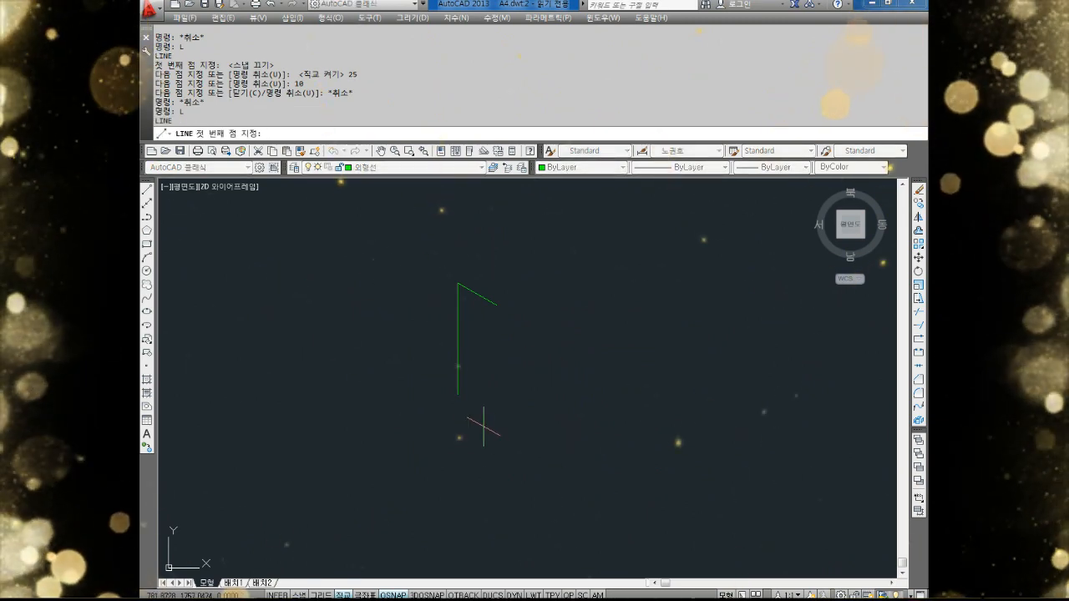
click(458, 394)
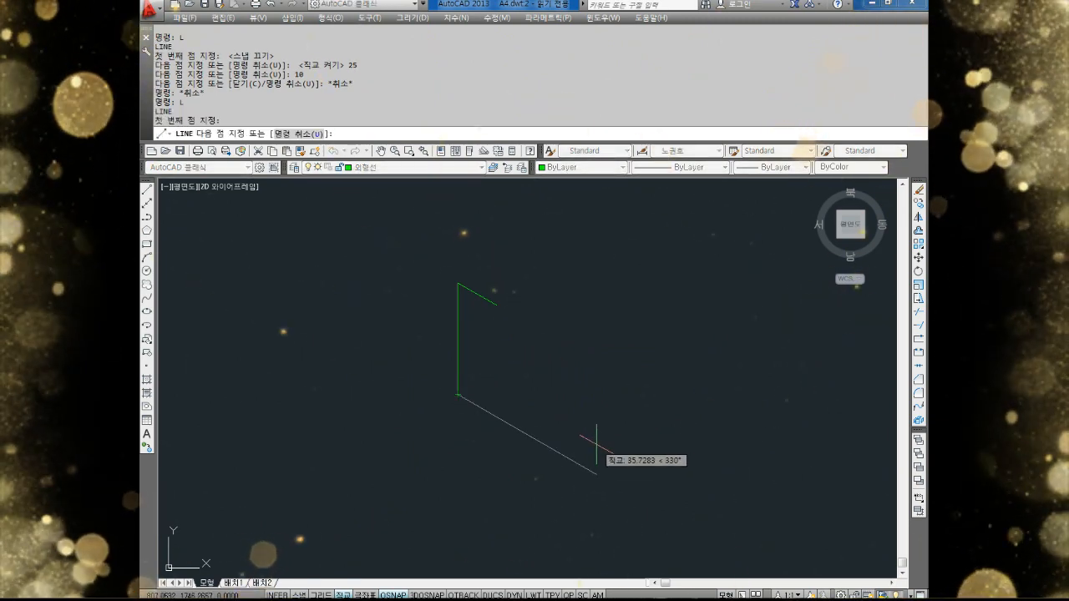
text(4)
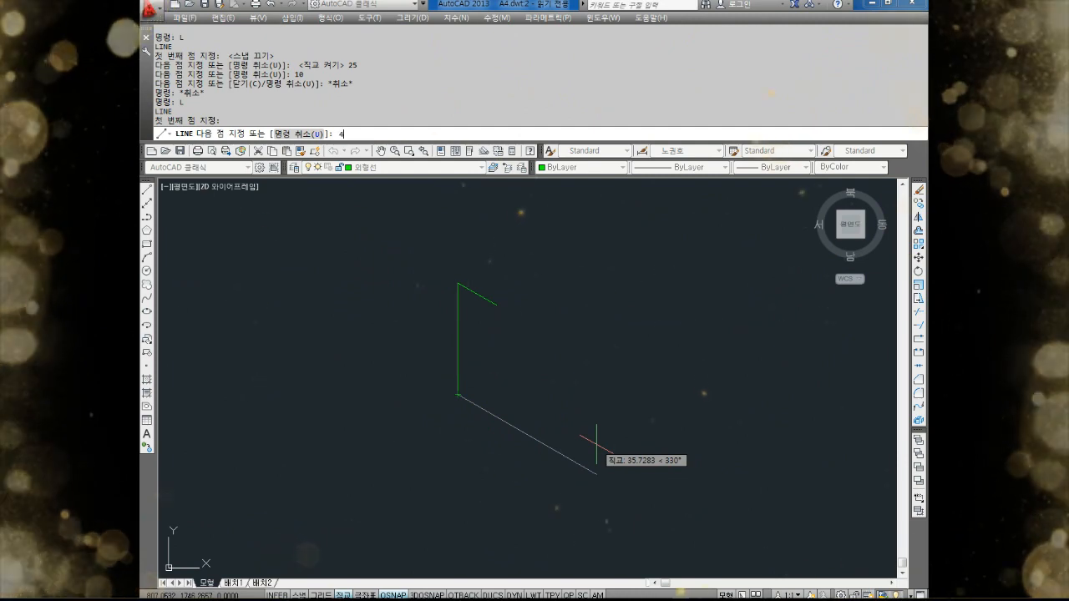
text(0)
key(Return)
Continue 10 units upward, connect to the free end of the short upper segment with a sloped line, and end the line.
middle_drag(689, 467, 665, 410)
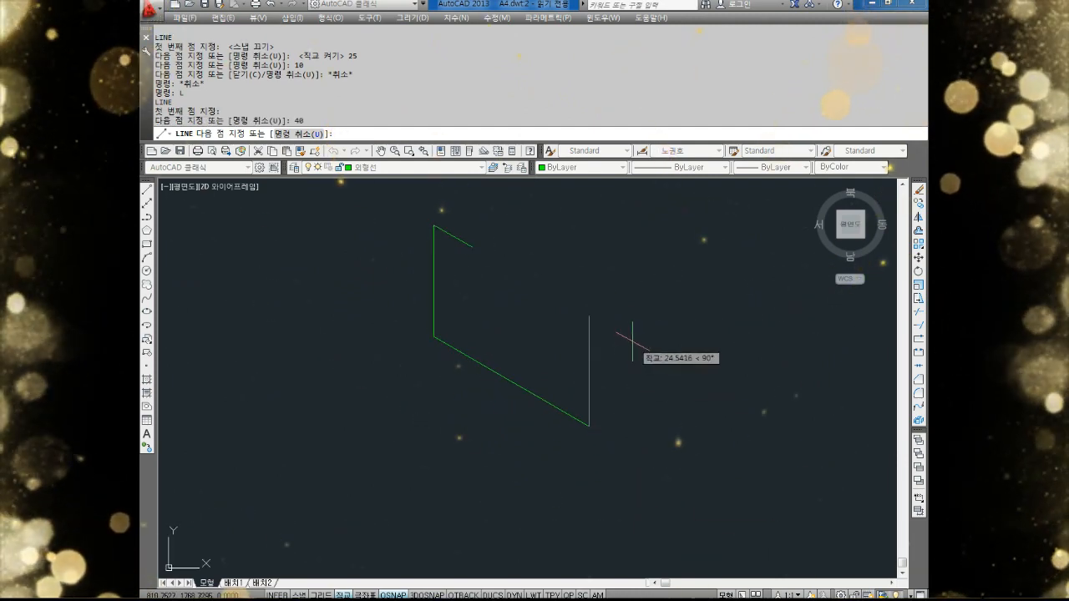
text(10)
key(Return)
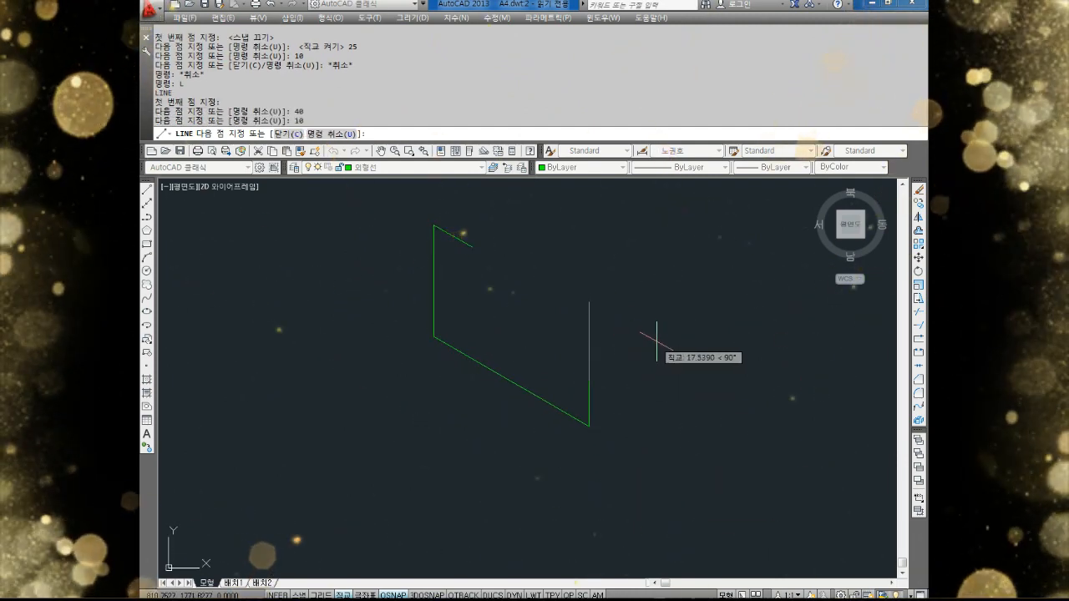
click(472, 248)
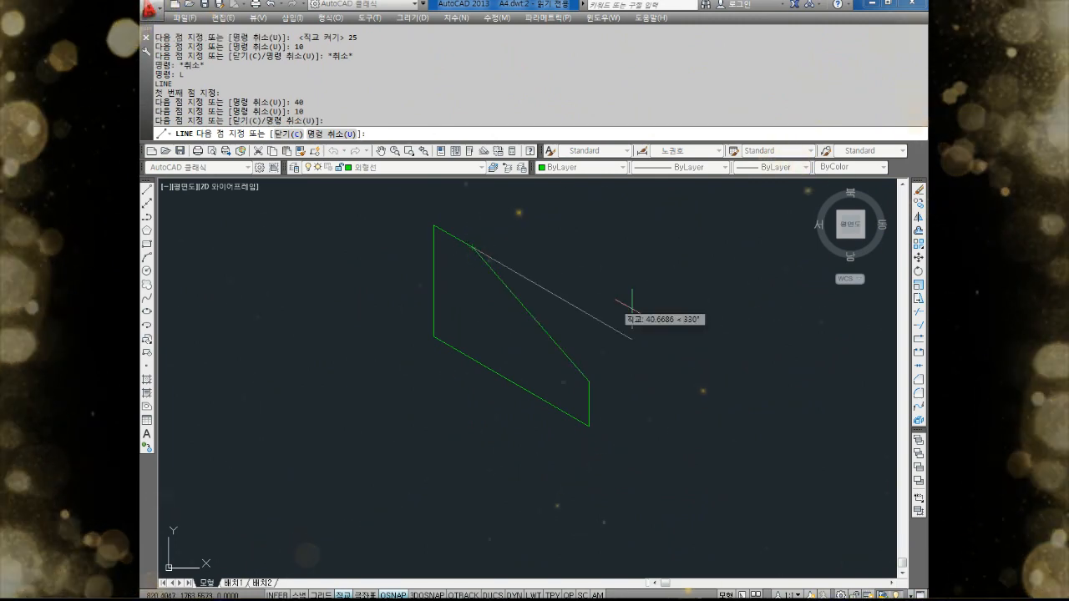
key(Escape)
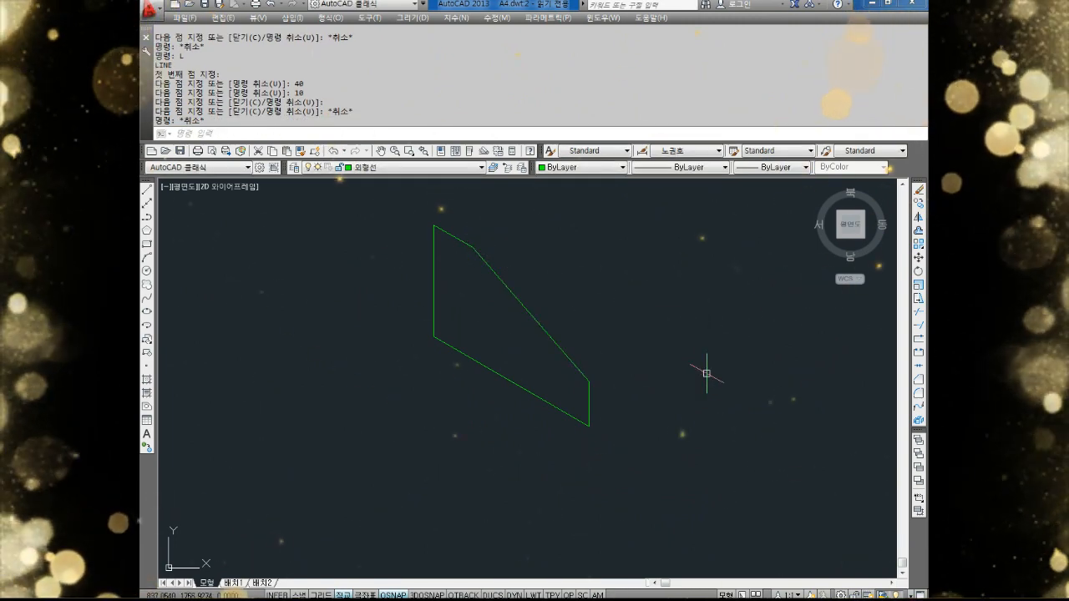
Switch to the top isoplane and draw a 30-unit line at 30° from the vertical line's upper end.
middle_drag(675, 367, 638, 433)
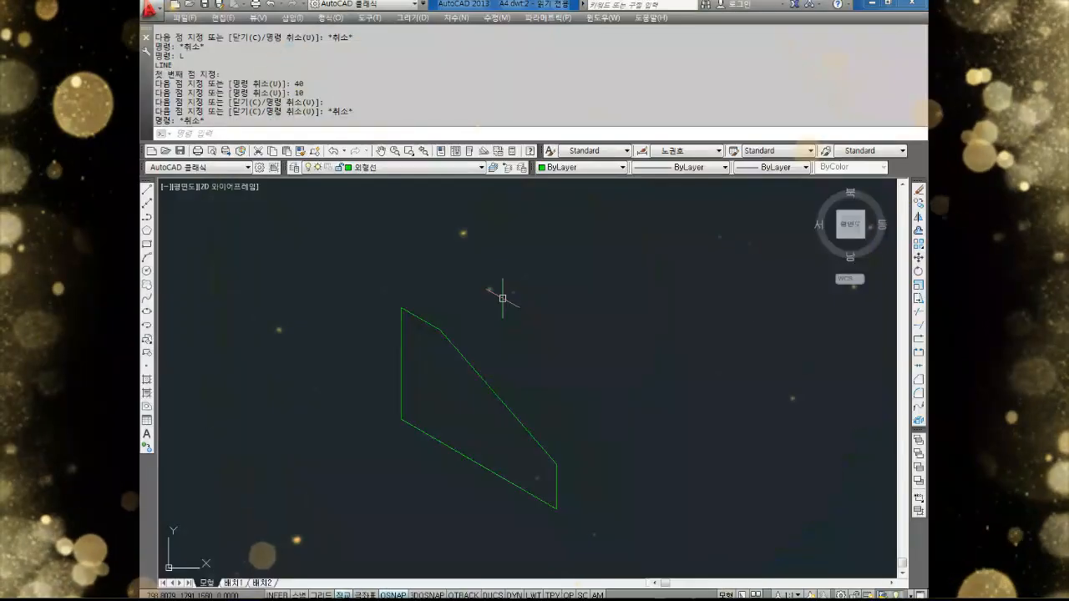
key(F5)
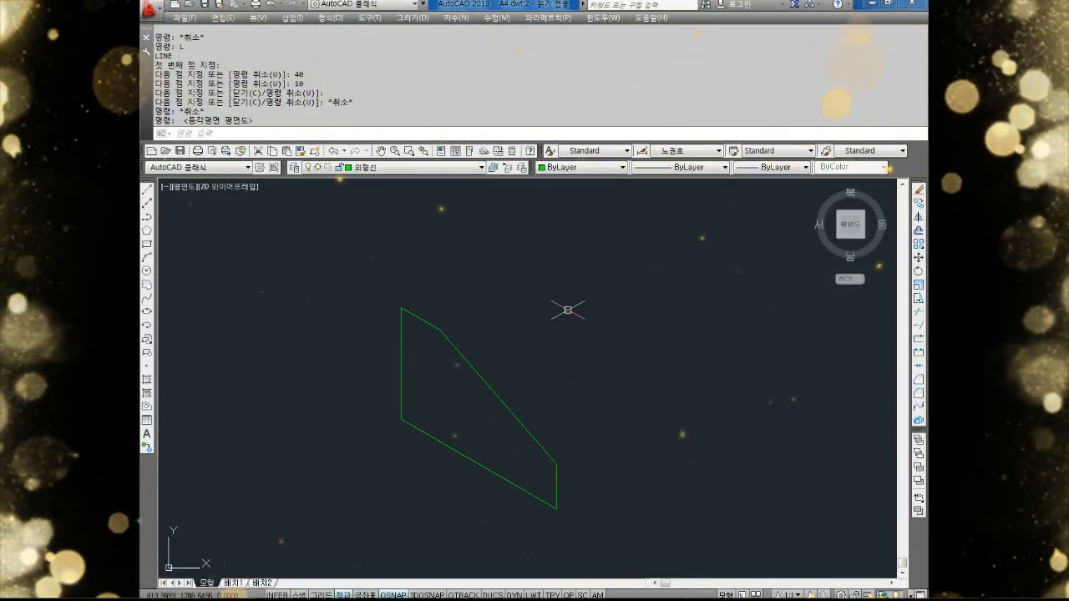
key(Return)
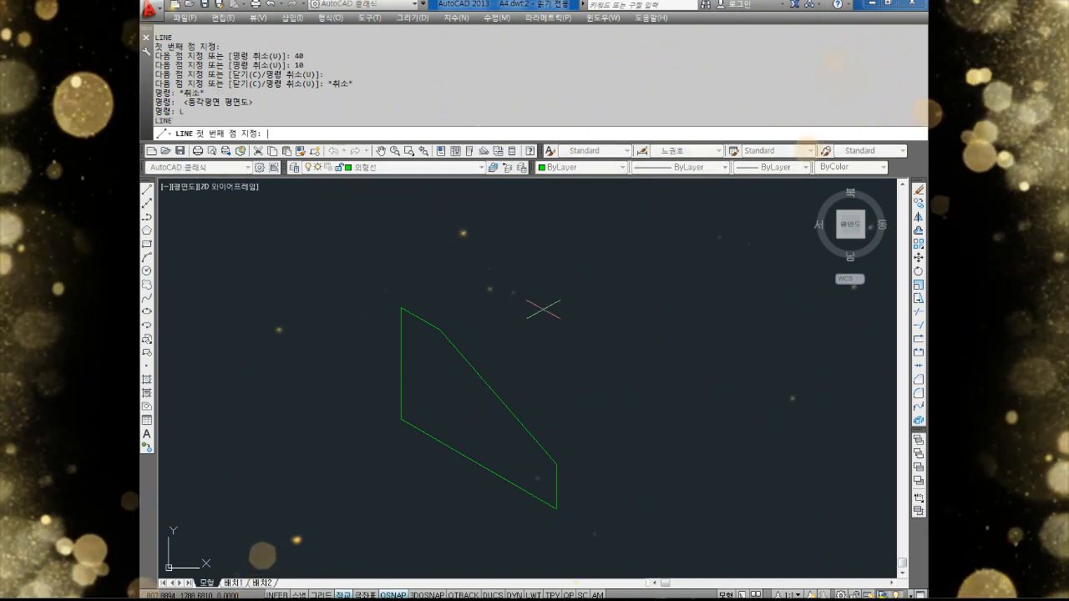
middle_drag(427, 334, 427, 363)
click(401, 334)
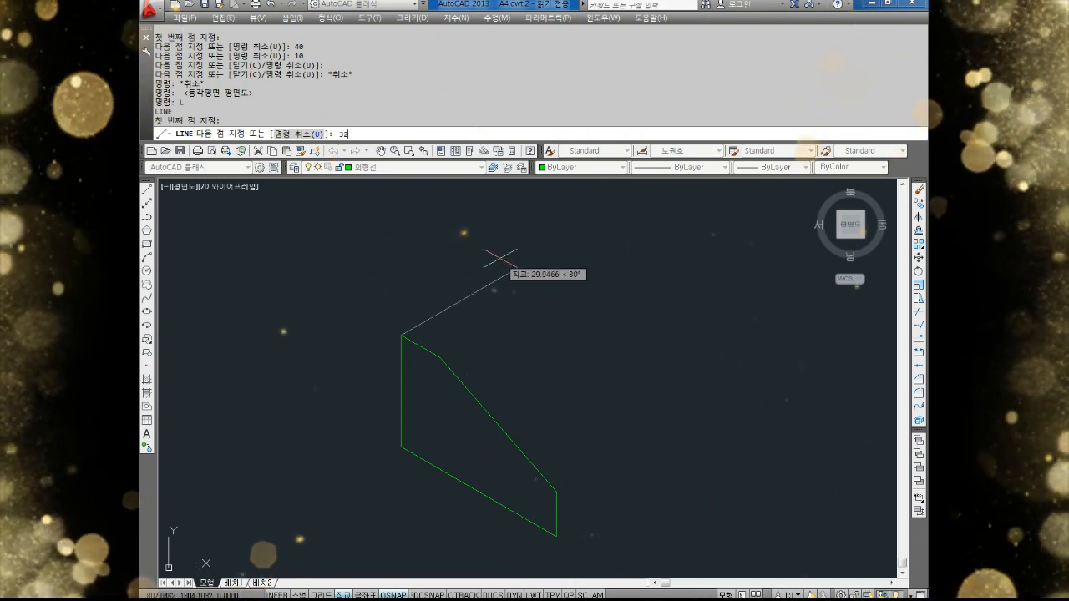
key(Return)
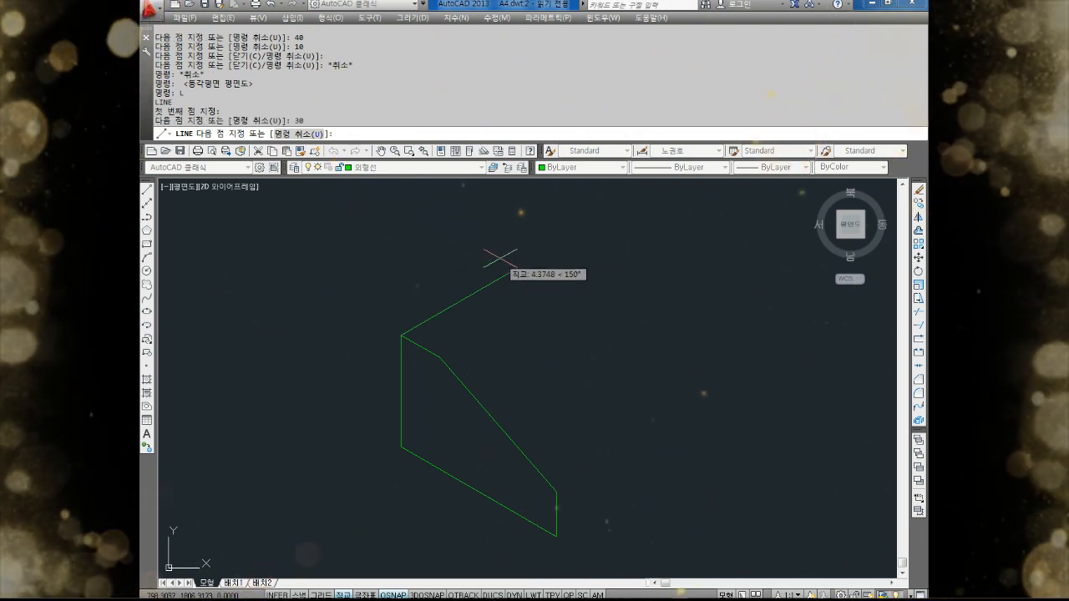
Continue the top face outline with a 40-unit segment at 330° and a 15-unit segment at 210°.
middle_drag(675, 353, 615, 287)
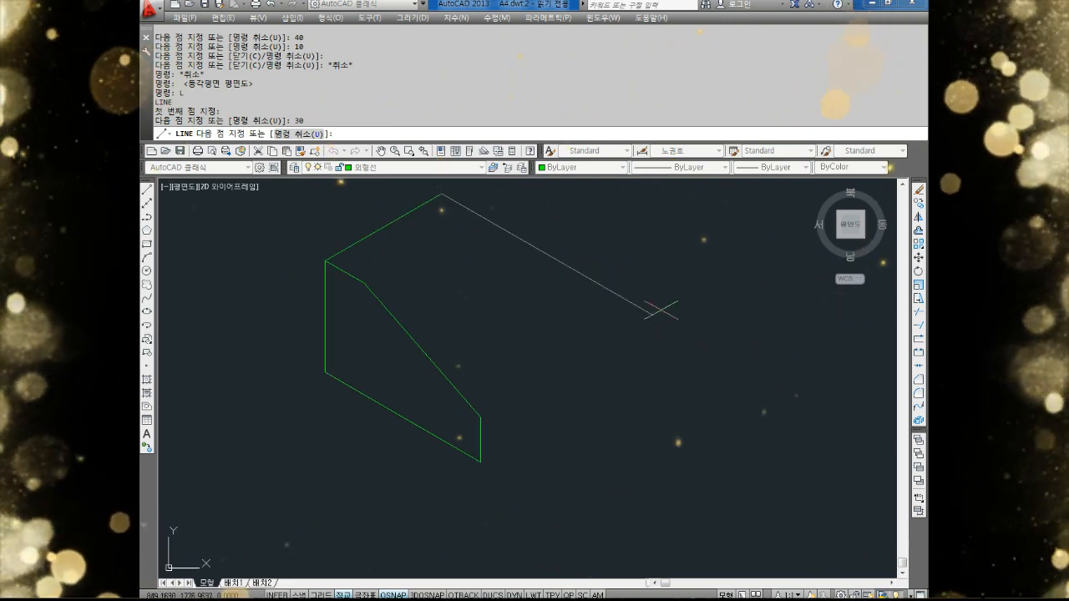
text(40)
key(Return)
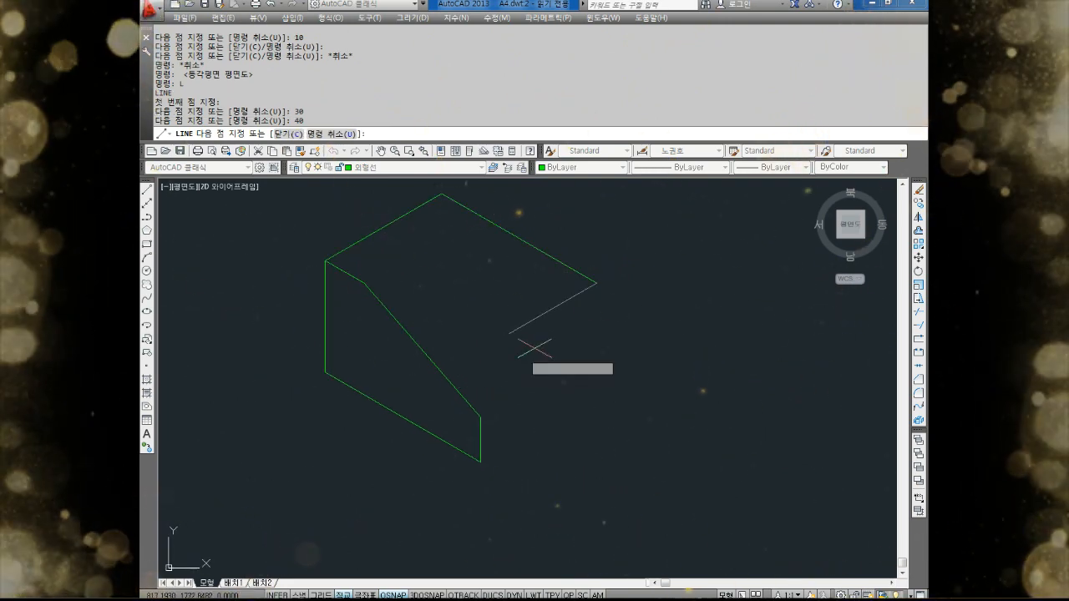
text(15)
key(Return)
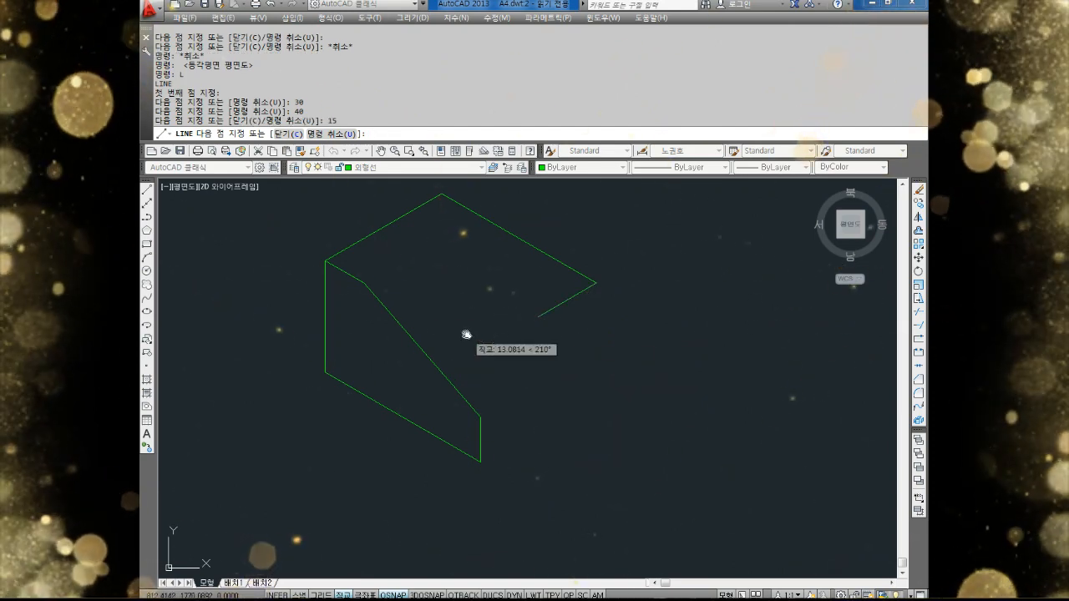
Continue 30 units at 150°, connect to the upper end of the sloped edge, and end the line.
middle_drag(466, 335, 476, 356)
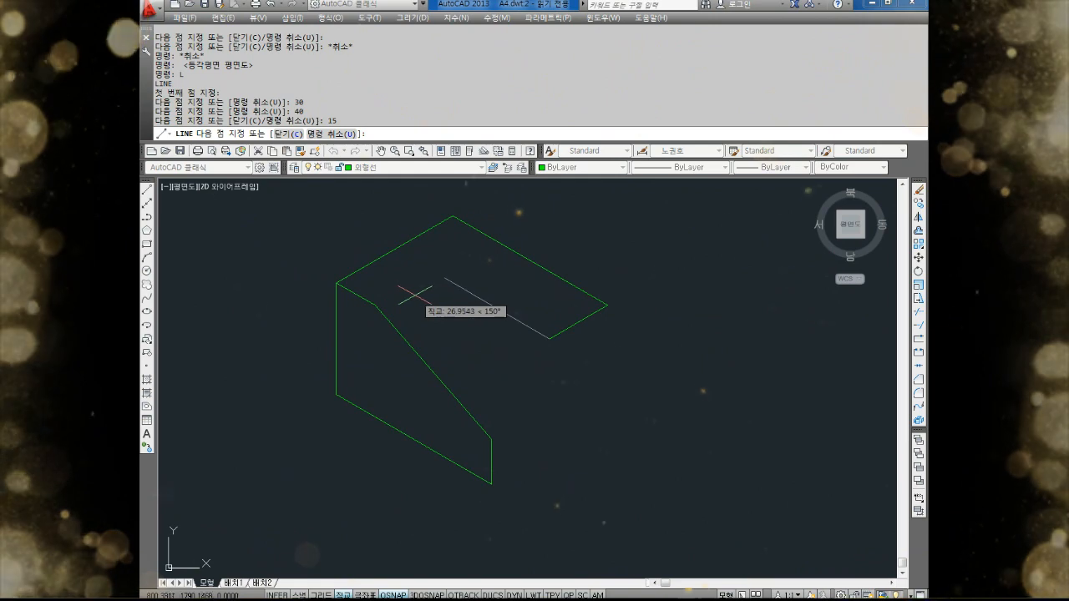
text(30)
key(Return)
click(375, 306)
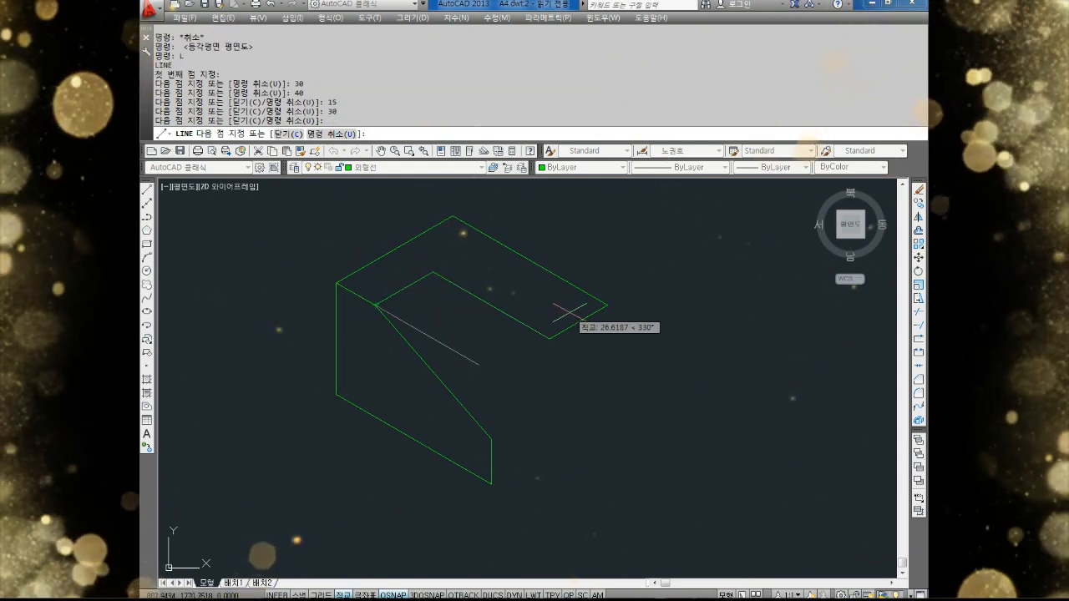
key(Escape)
key(Escape)
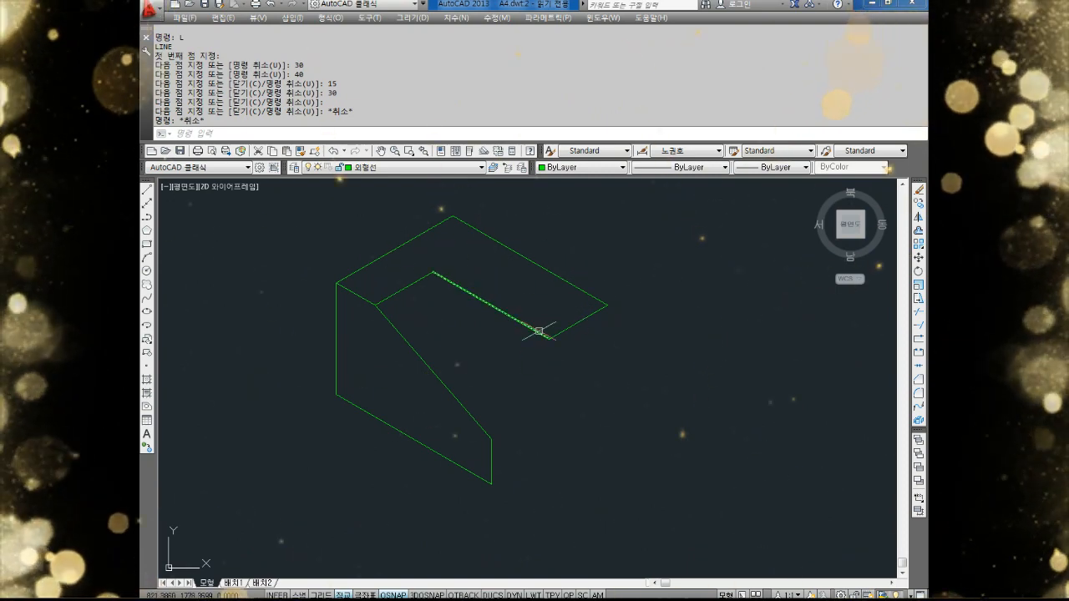
Switch to the right isoplane and draw a line 25 units downward from the top face's rightmost corner.
middle_drag(576, 374, 547, 330)
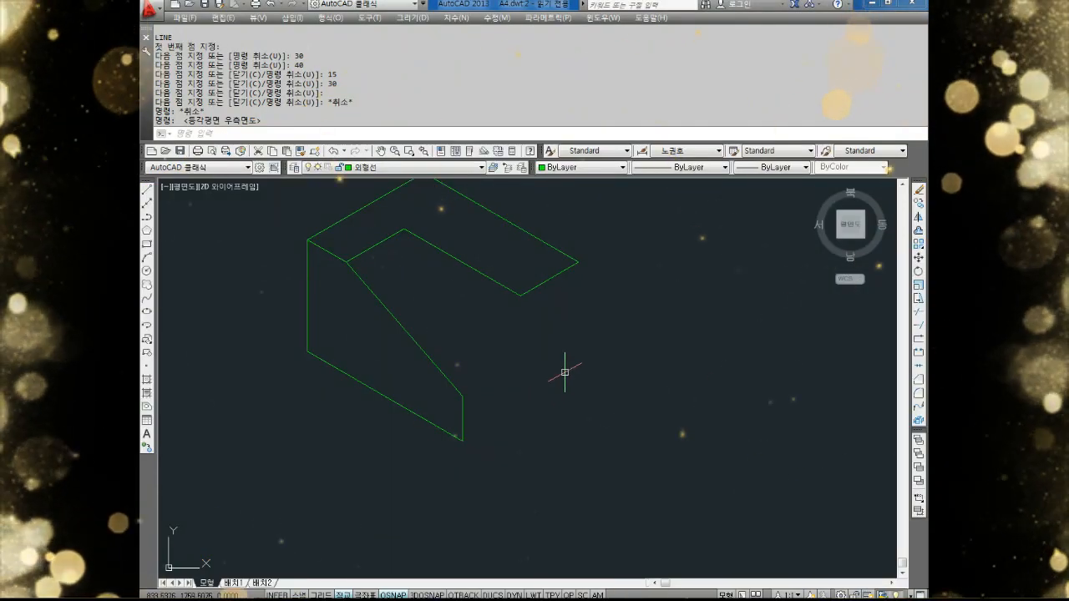
middle_drag(565, 373, 565, 398)
text(l)
key(Return)
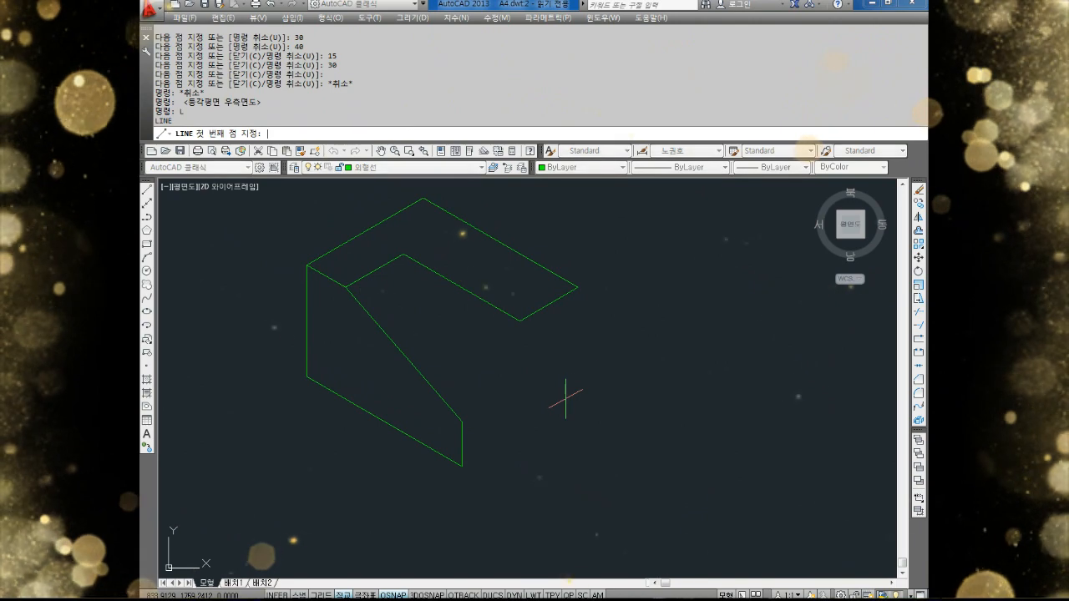
click(578, 287)
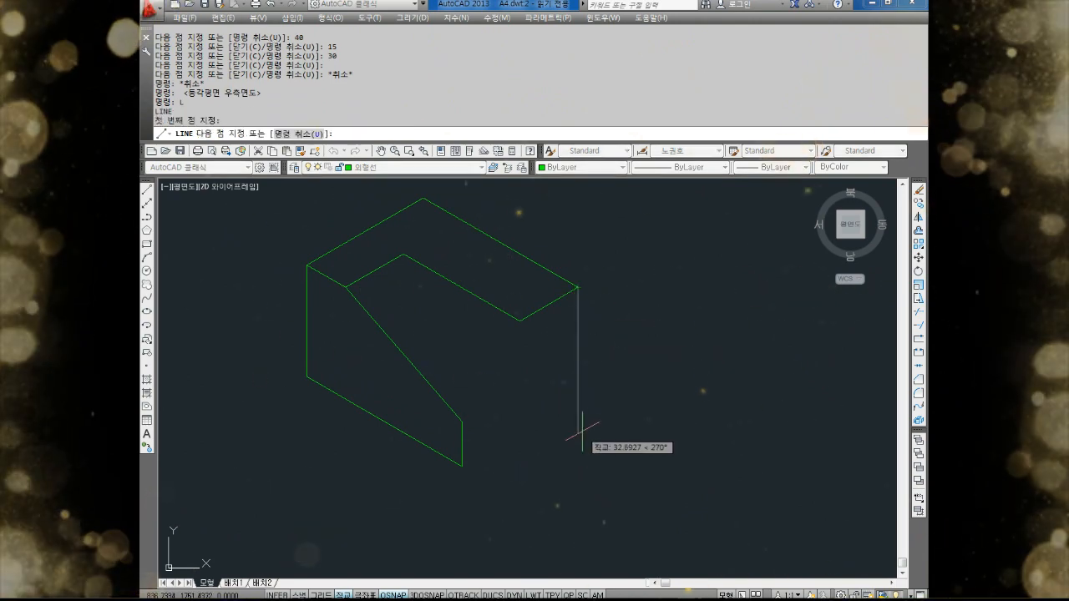
text(25)
key(Return)
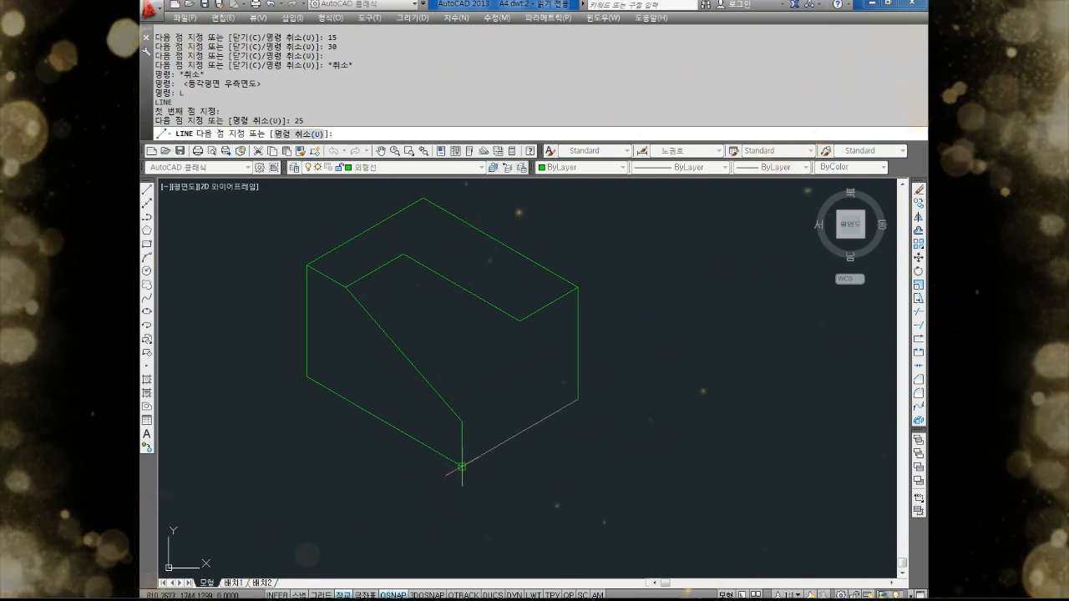
Continue the line to the lowest corner of the left face to complete the base edge, and end it.
click(462, 465)
key(Escape)
key(Escape)
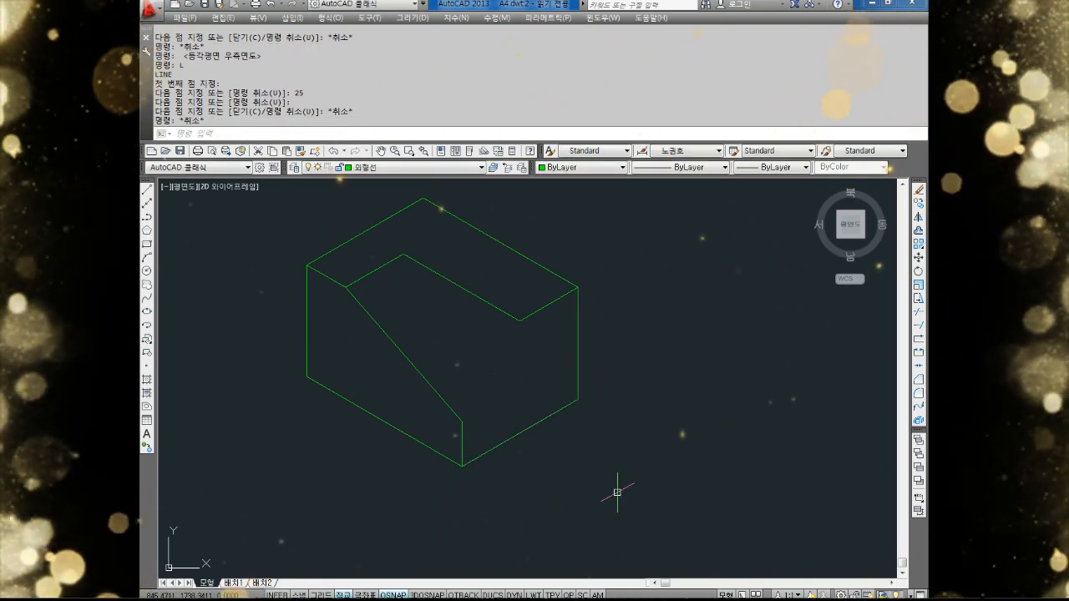
key(Escape)
key(Escape)
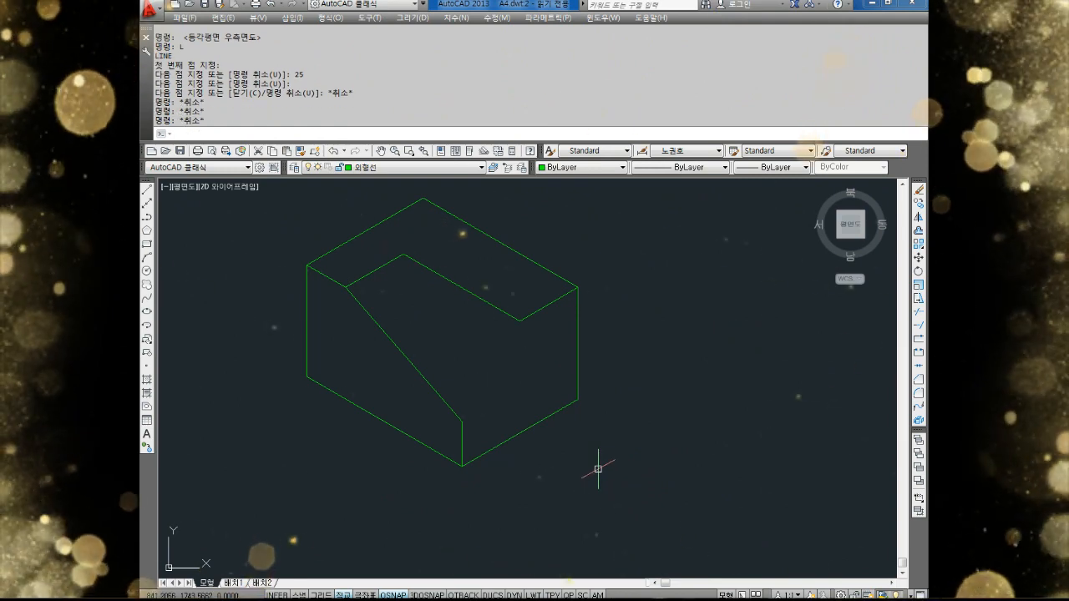
Draw a 15-unit line at 30° from the sloped edge's lower end, continue up to the top face's inner right corner, and end it.
key(Return)
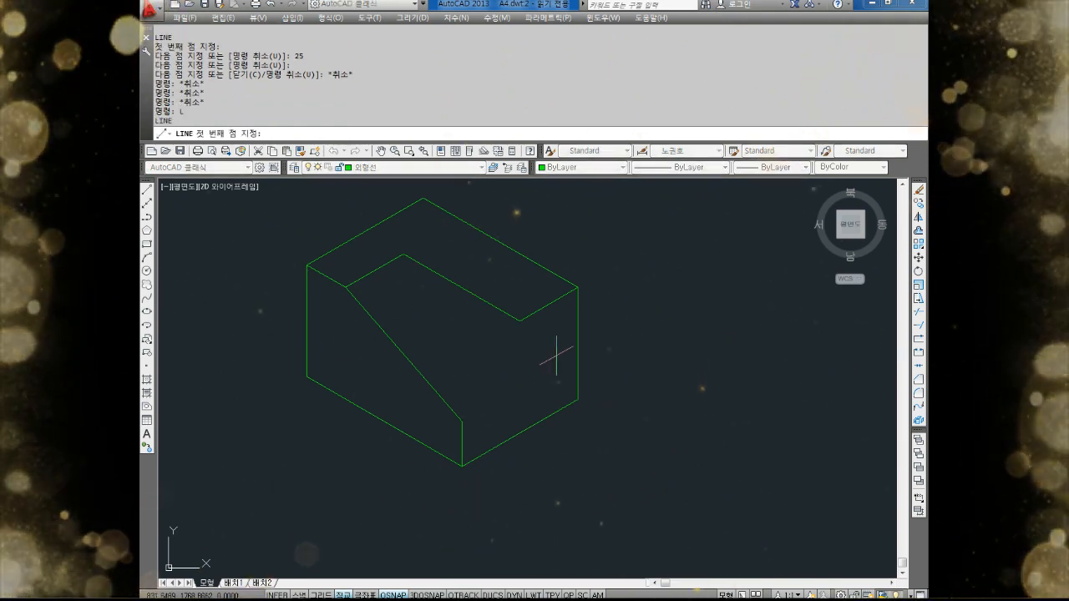
click(461, 421)
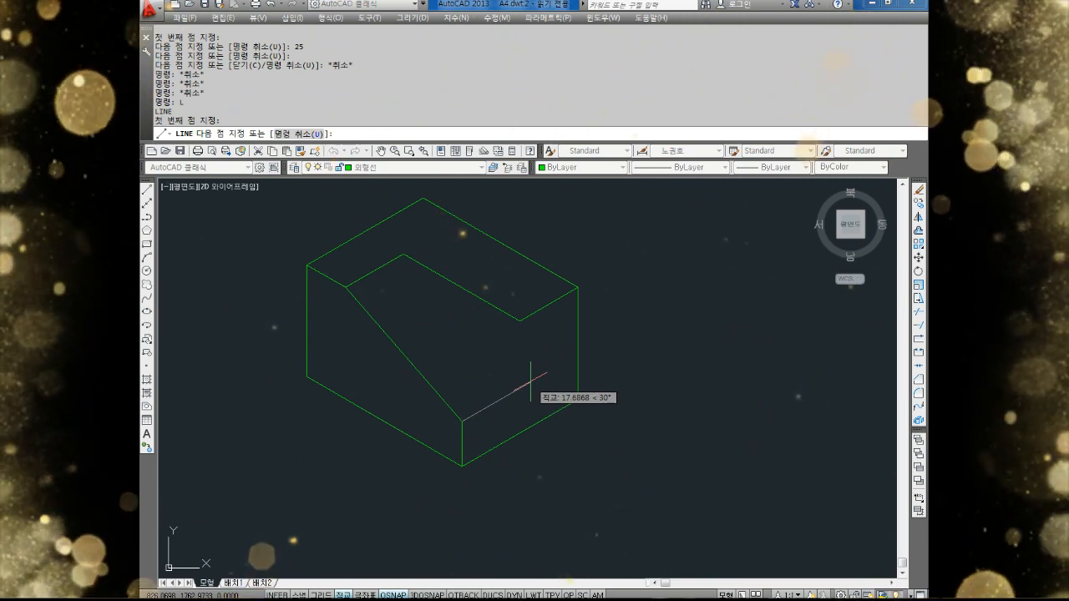
text(15)
key(Return)
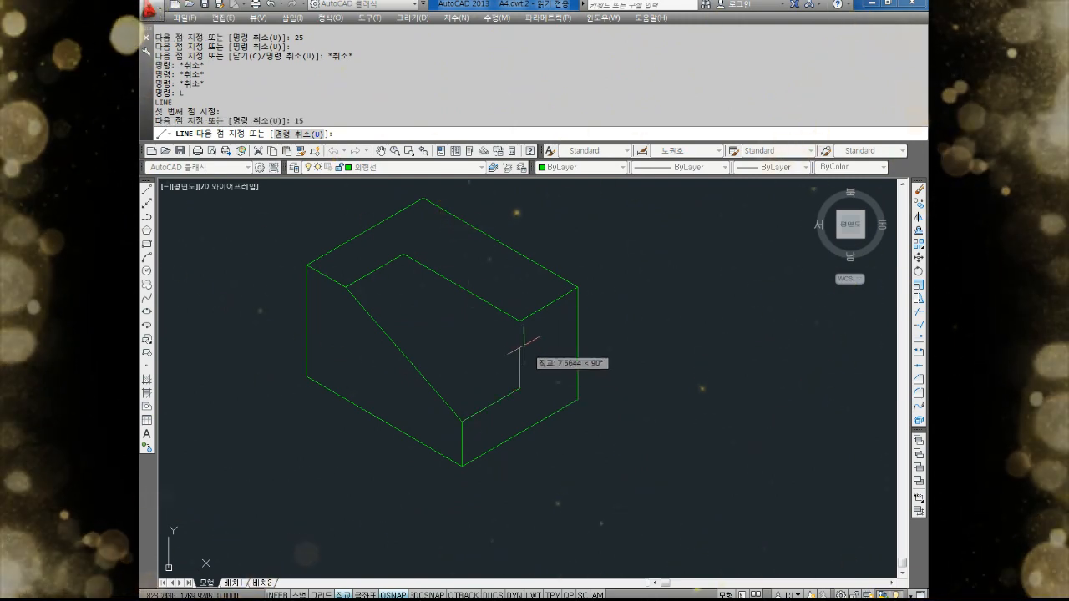
click(520, 321)
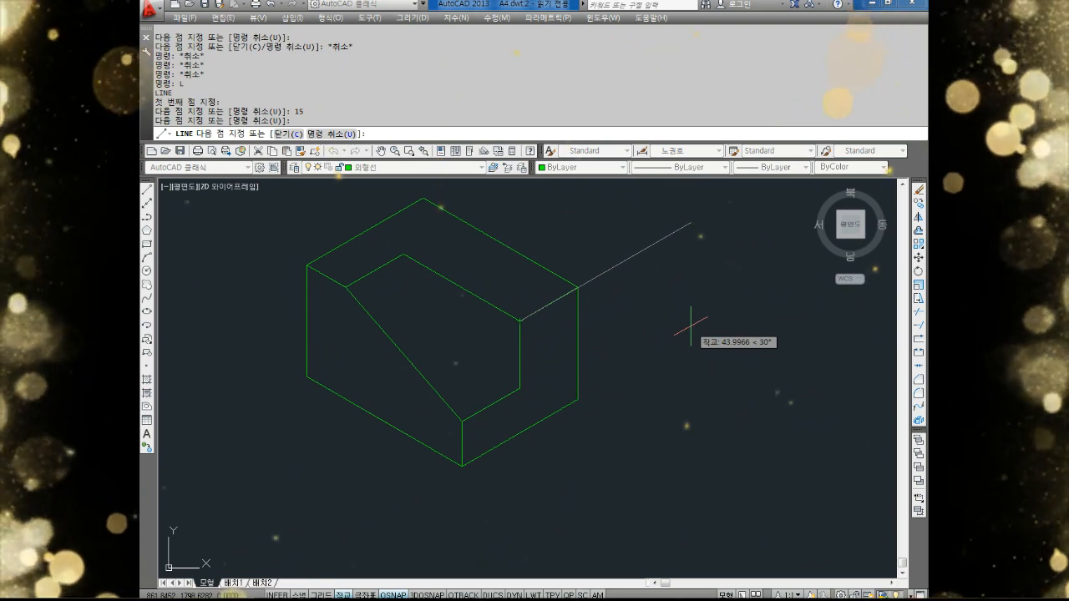
key(Escape)
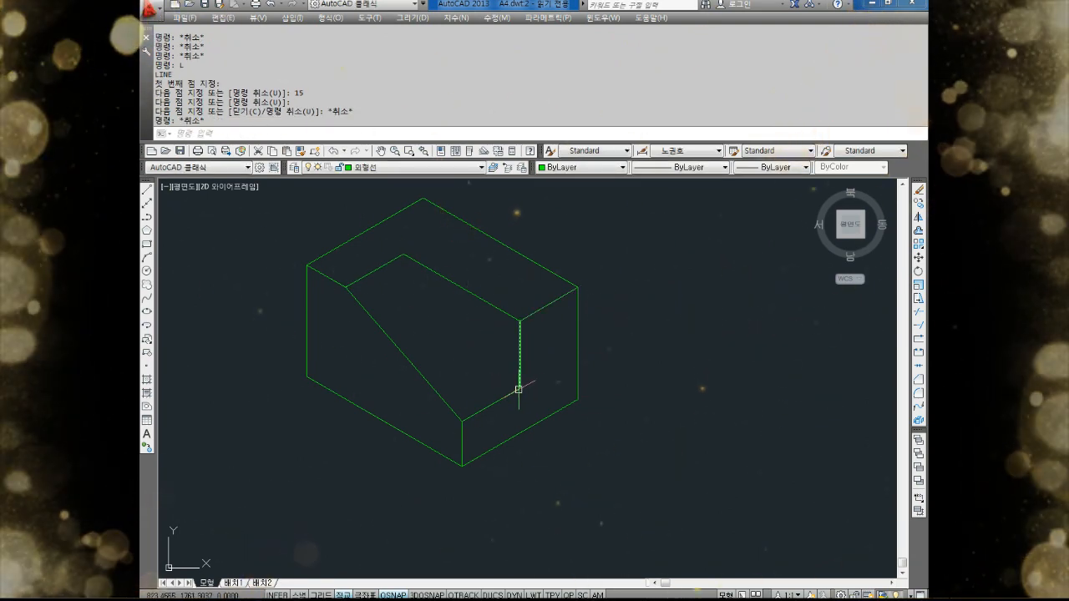
key(Escape)
key(Escape)
Draw the second sloped edge from the lower end of the inner vertical line to the top face's inner back corner.
text(LINE 첫 번째 점 지정:)
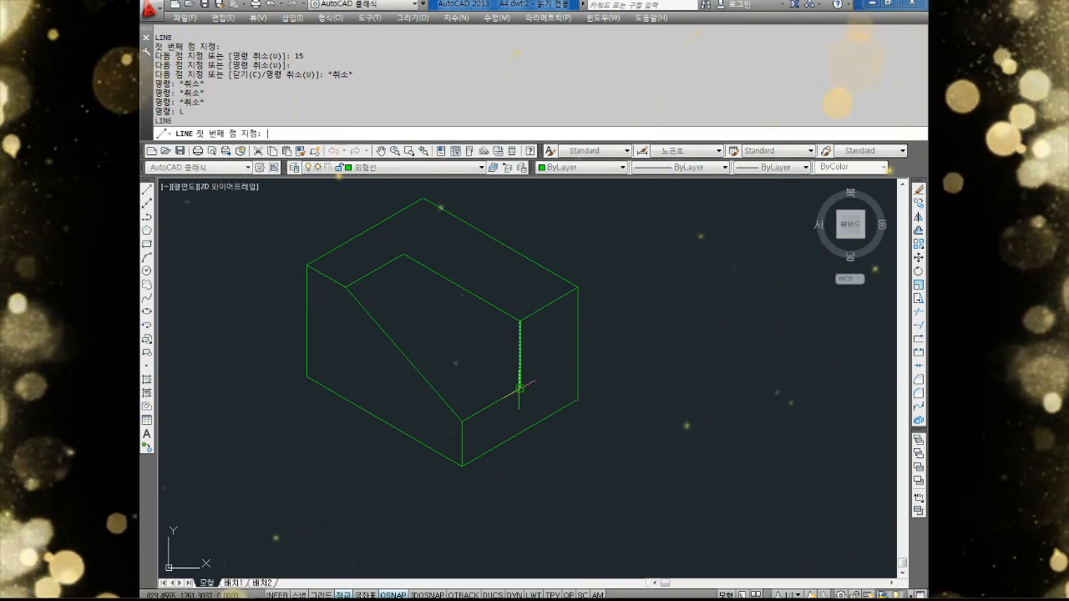
key(Return)
click(520, 389)
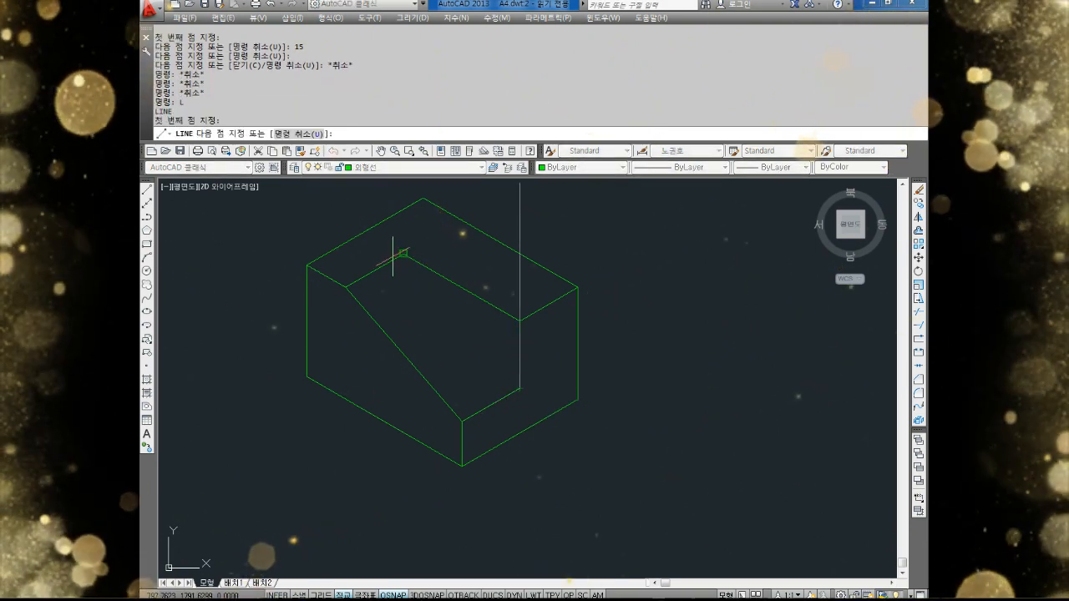
click(404, 254)
key(Escape)
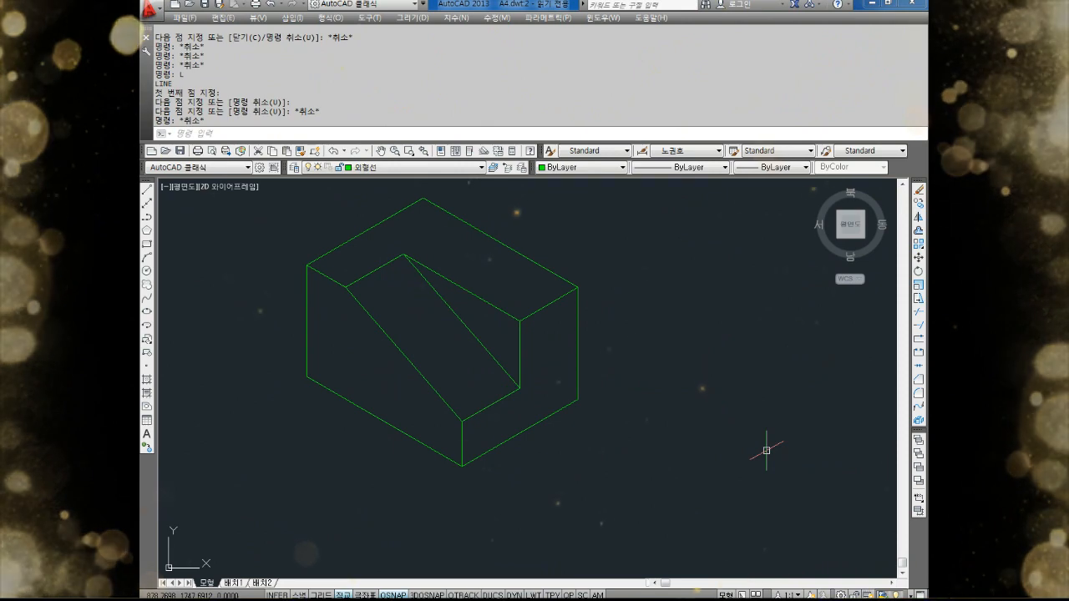
scroll(481, 430, down, 2)
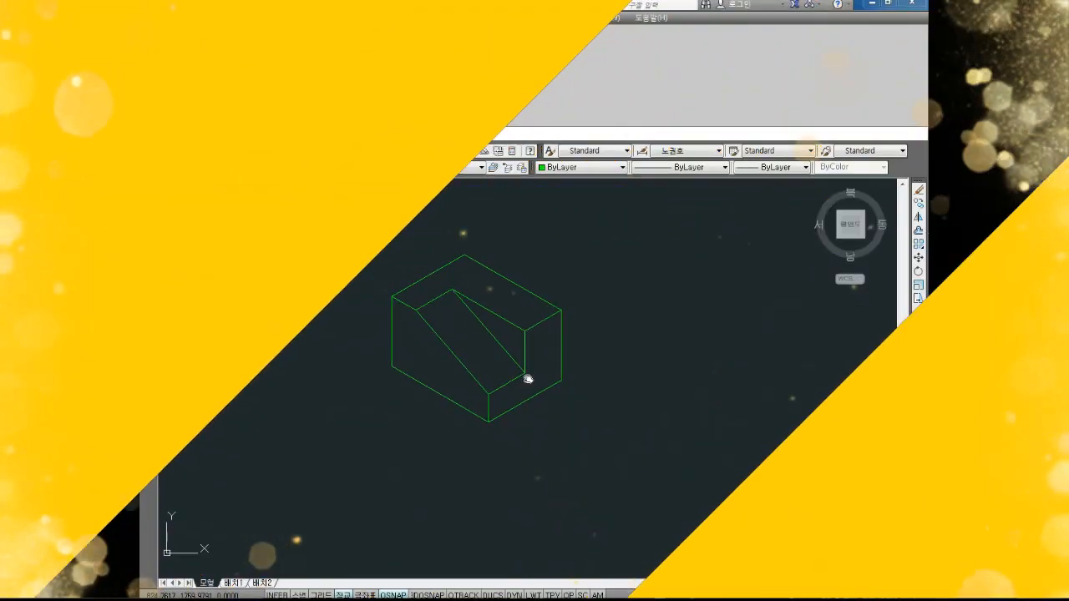
middle_drag(516, 390, 525, 394)
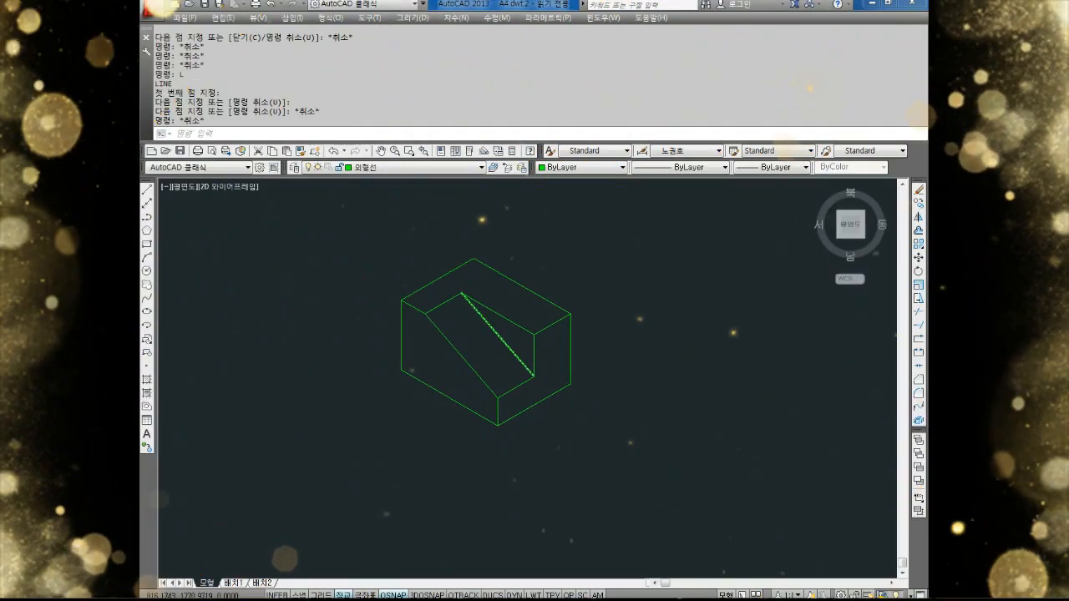
scroll(513, 351, up, 2)
middle_drag(509, 359, 527, 374)
scroll(539, 356, down, 2)
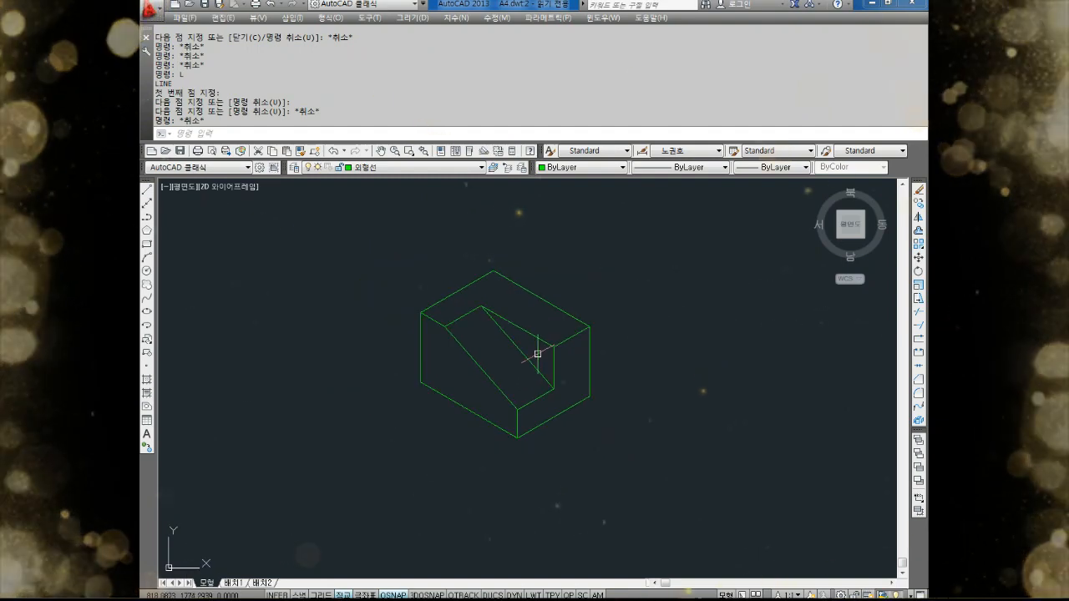
key(Escape)
text(h)
key(Return)
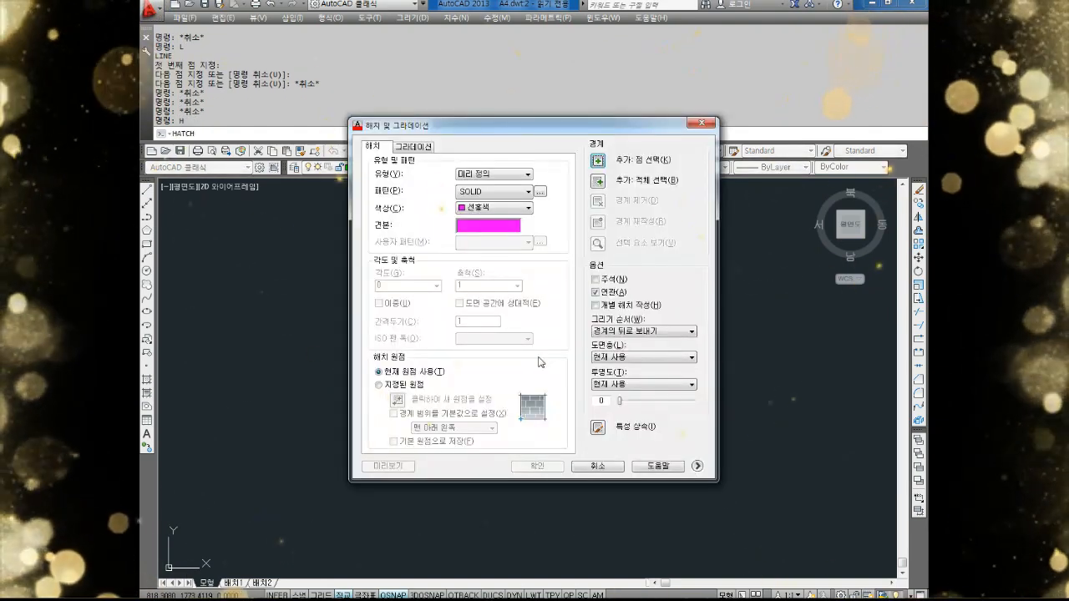
click(597, 160)
click(476, 378)
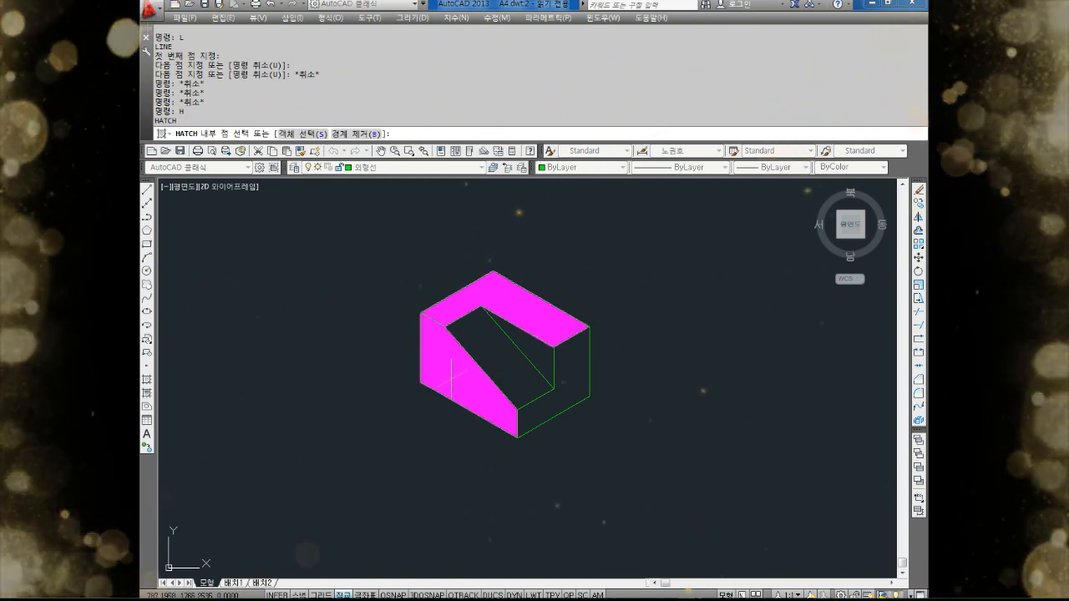
scroll(470, 377, up, 2)
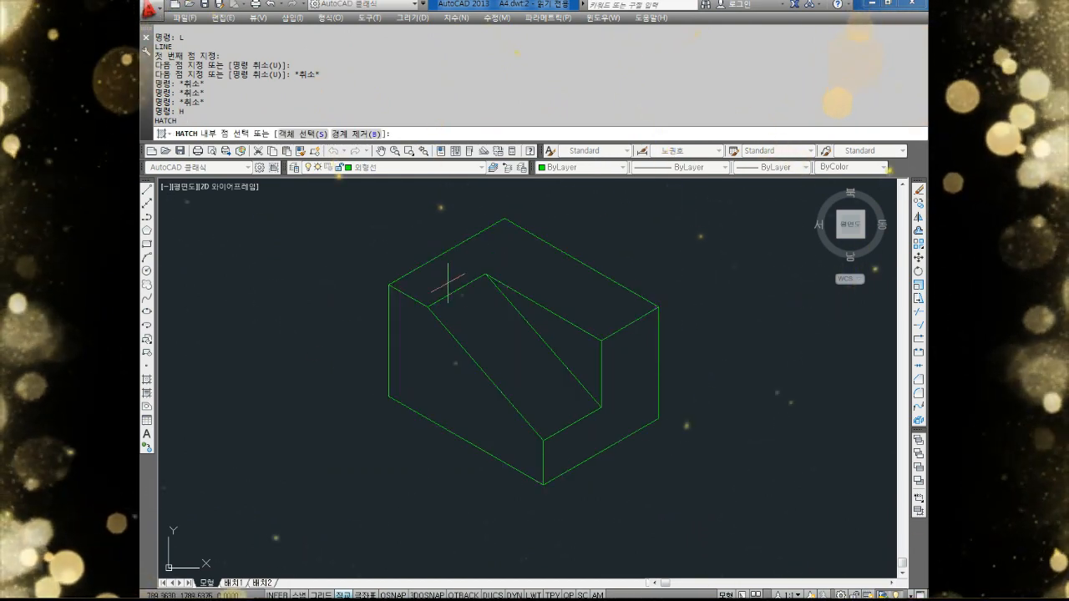
scroll(424, 291, up, 5)
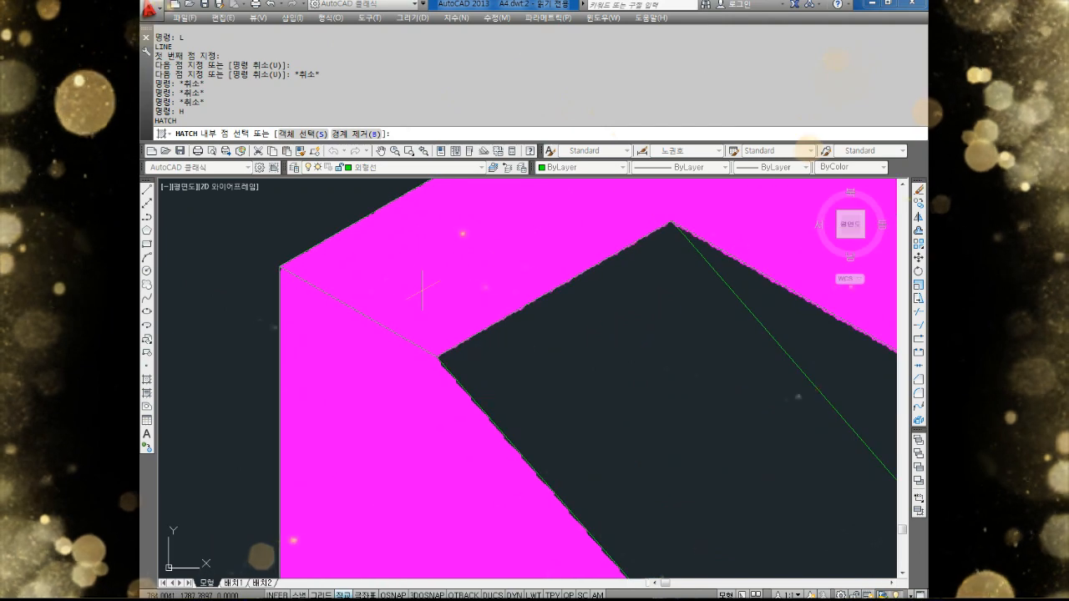
middle_drag(424, 290, 491, 342)
key(Escape)
key(Escape)
scroll(448, 312, down, 4)
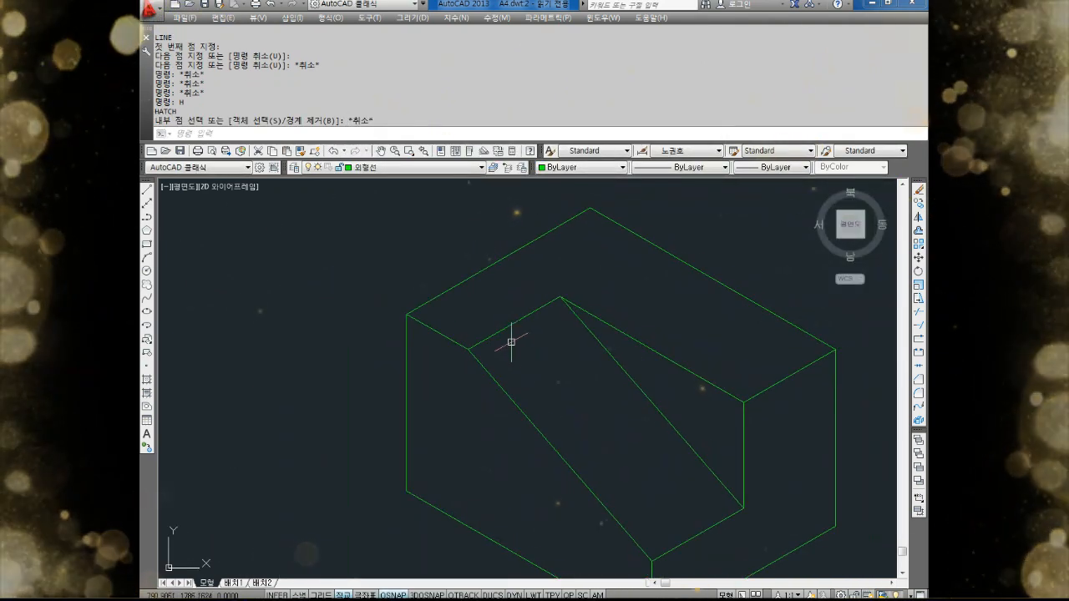
key(Escape)
key(Escape)
key(Escape)
key(Escape)
key(Escape)
key(Escape)
key(Escape)
middle_drag(586, 303, 582, 277)
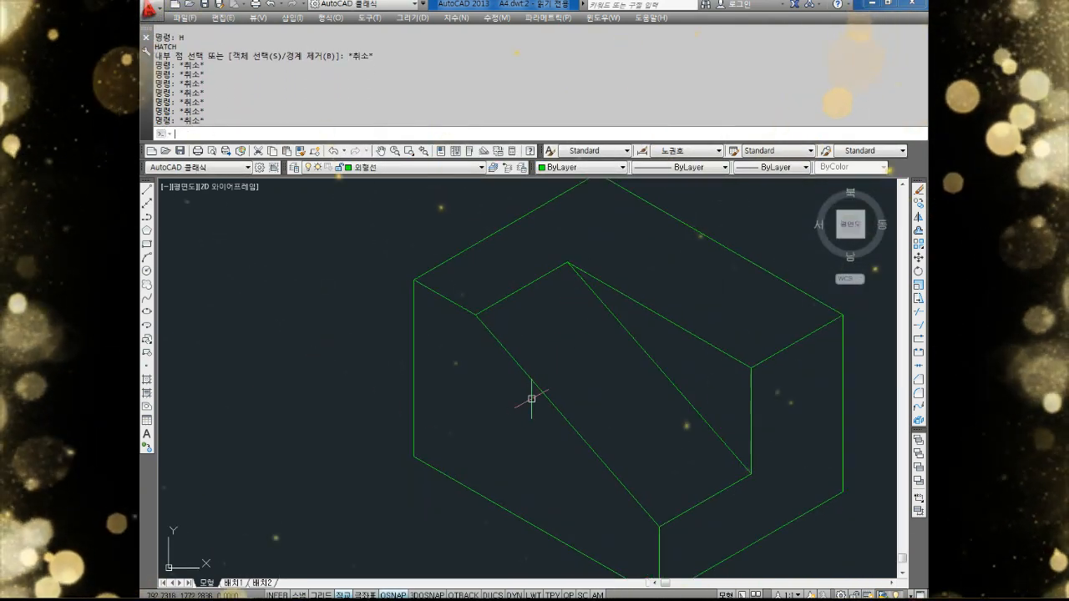
Set the snap style back to standard and turn snap mode off.
text(SN)
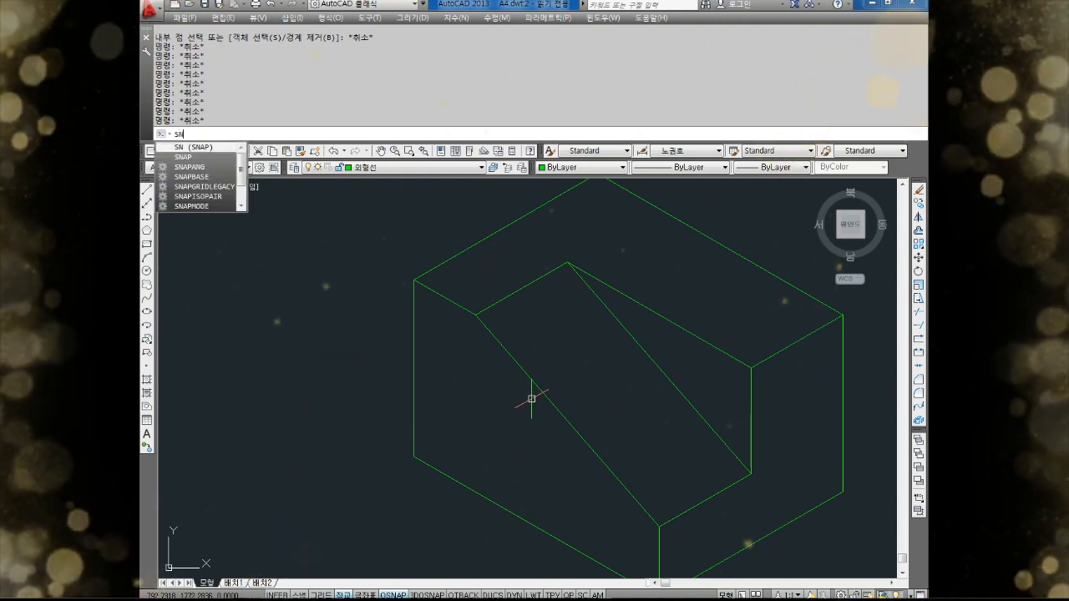
key(Return)
text(S)
key(Return)
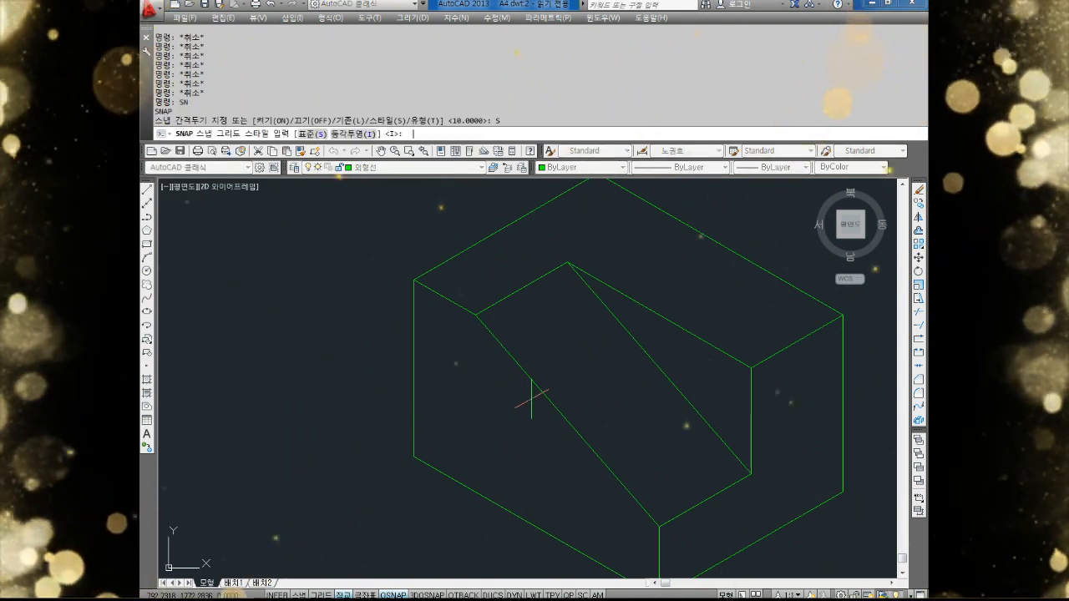
text(S)
key(Return)
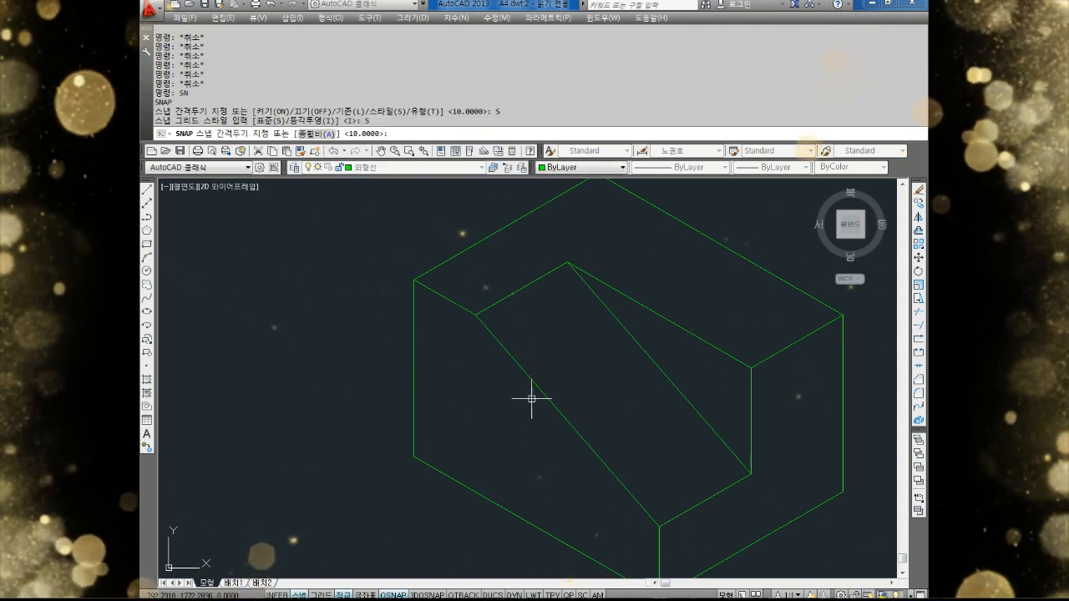
key(Escape)
key(Escape)
key(Escape)
key(Escape)
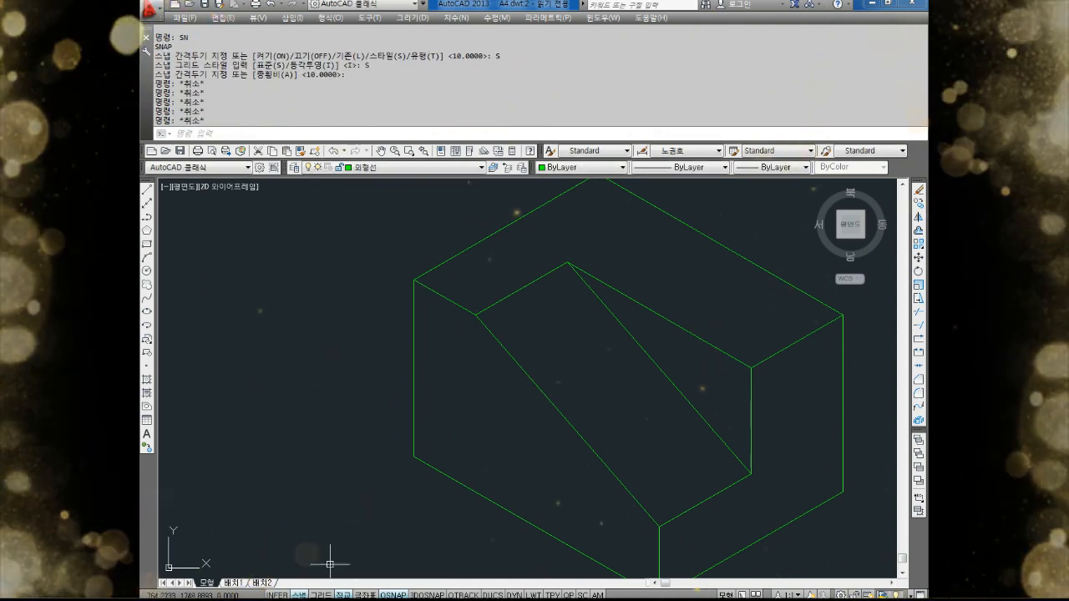
click(299, 594)
scroll(531, 400, down, 4)
middle_drag(559, 396, 521, 386)
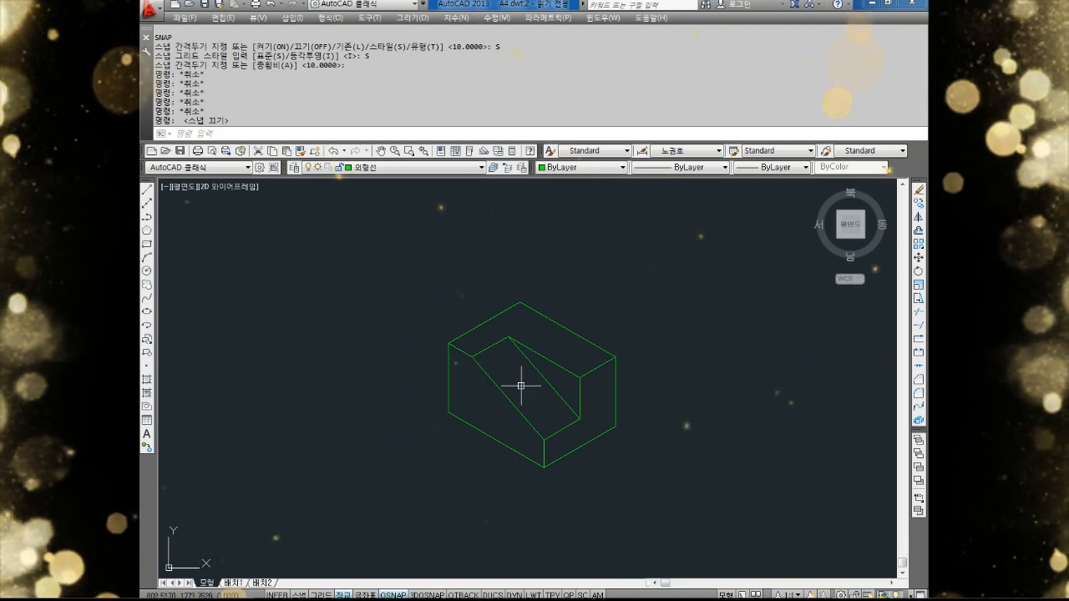
Start a solid magenta hatch and pick the inner triangular face and the block's left face as its areas.
key(Escape)
key(Escape)
key(Escape)
text(h)
key(Return)
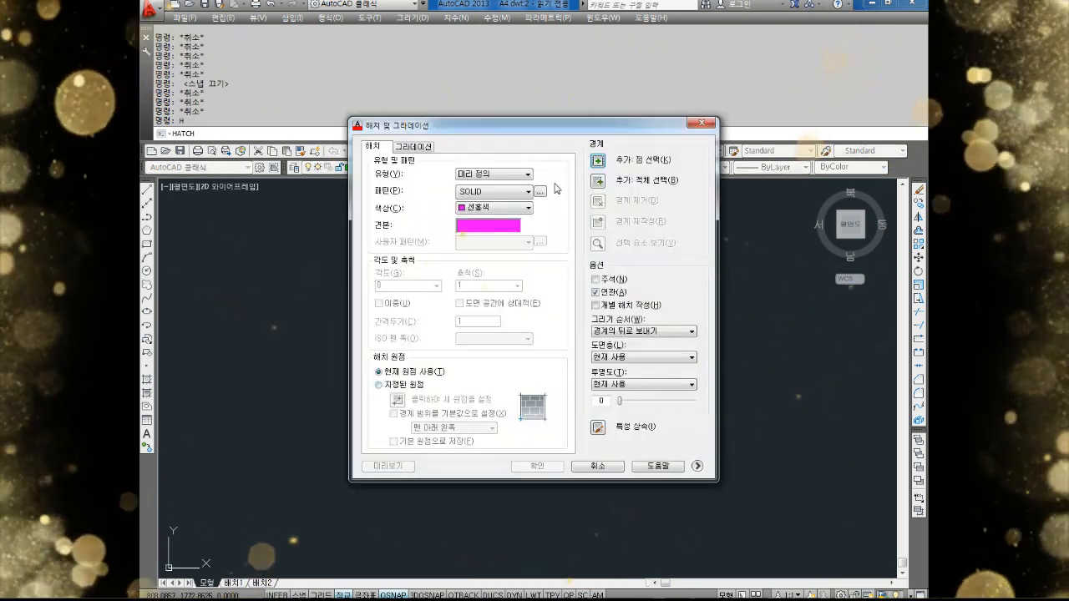
click(598, 161)
click(459, 398)
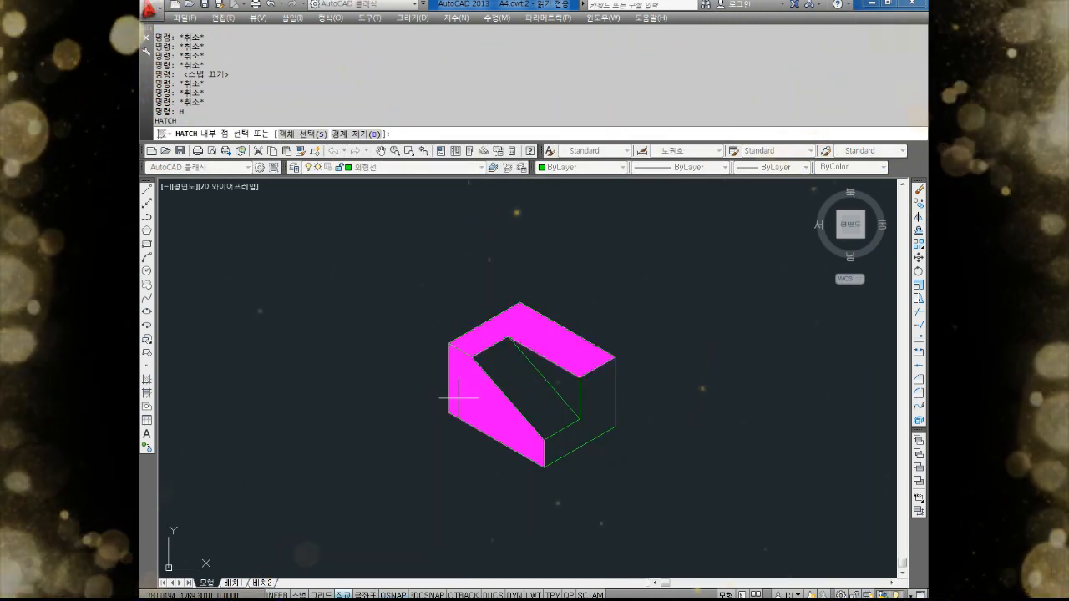
click(563, 383)
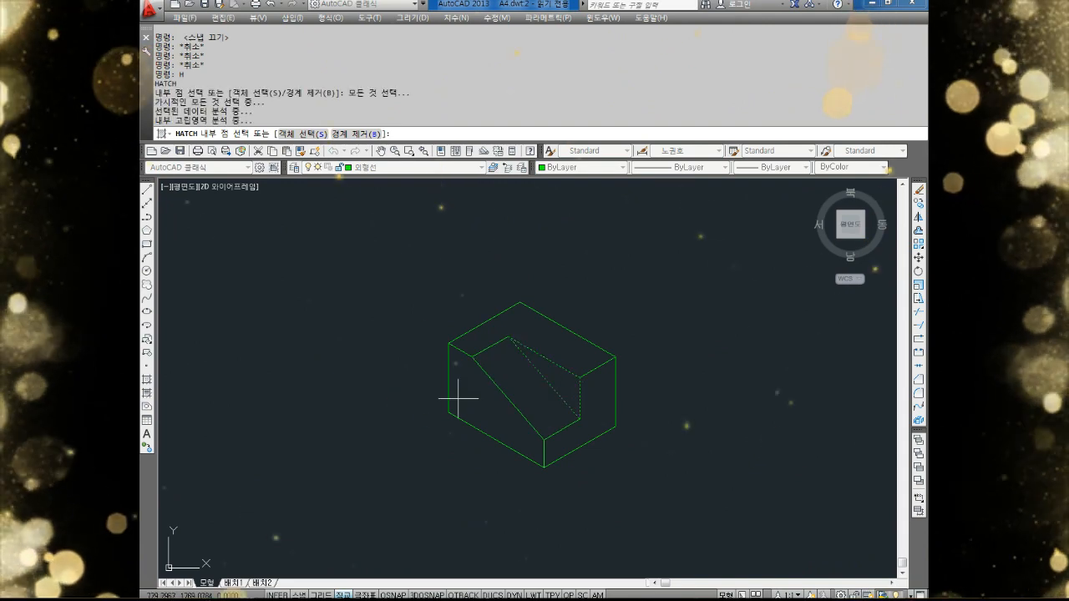
click(458, 398)
scroll(474, 351, up, 5)
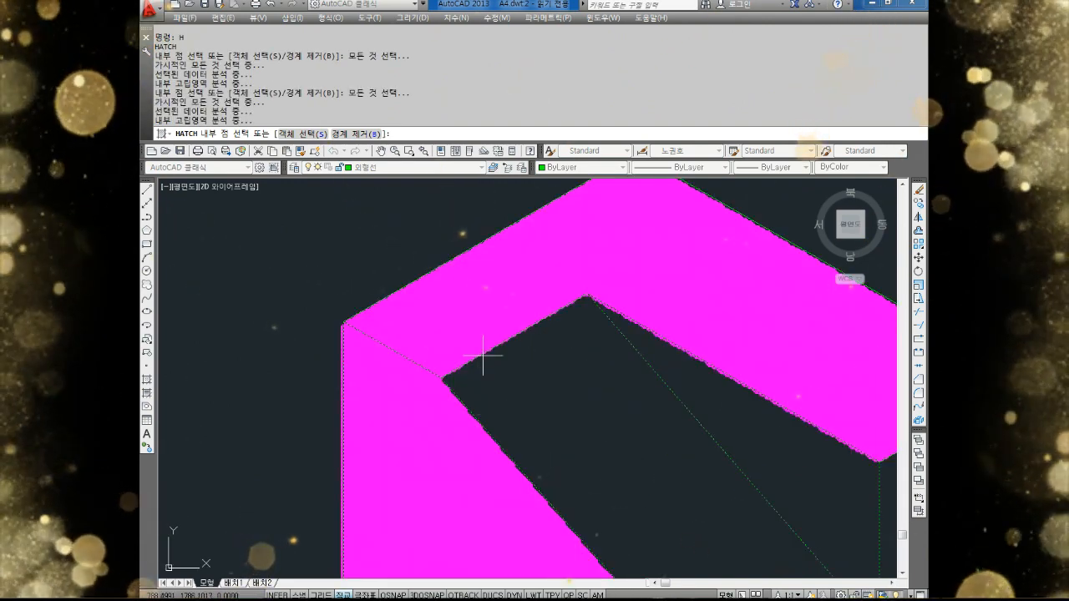
scroll(484, 349, up, 8)
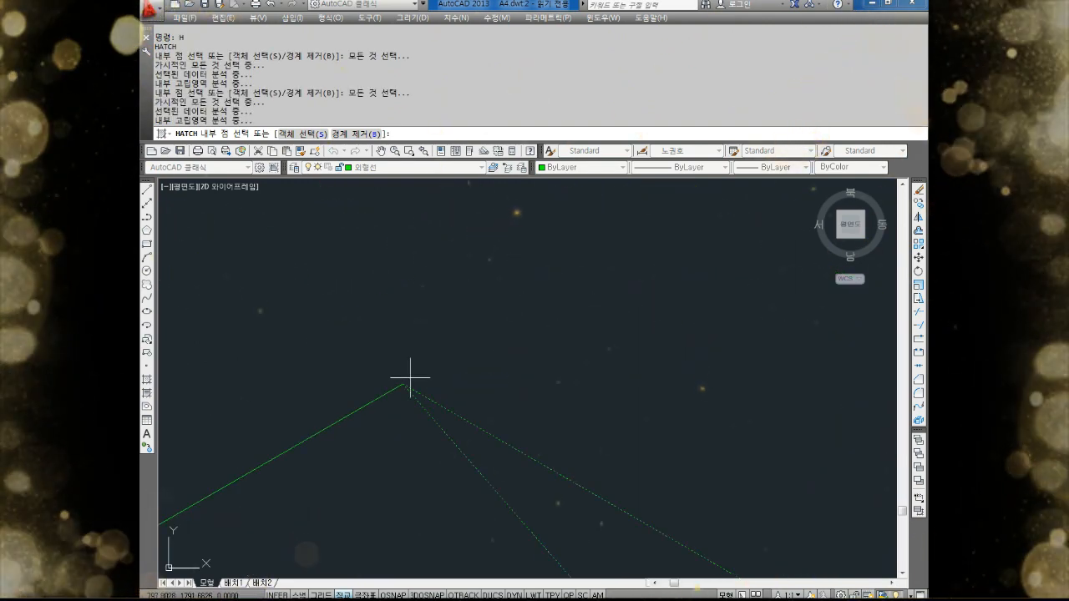
scroll(399, 392, down, 10)
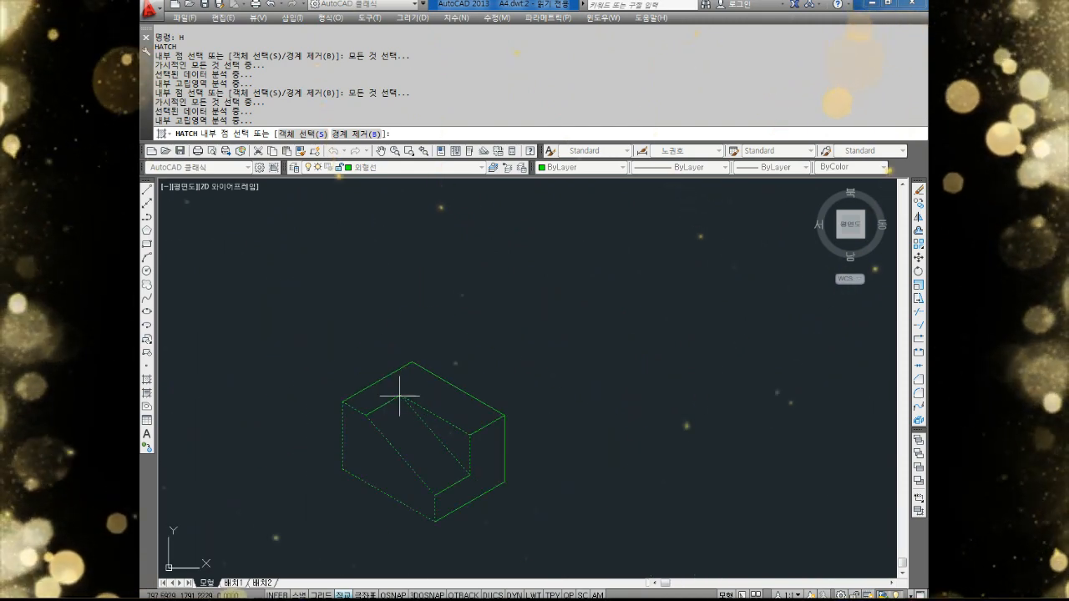
Preview the magenta hatch on the two picked faces and apply it.
key(Return)
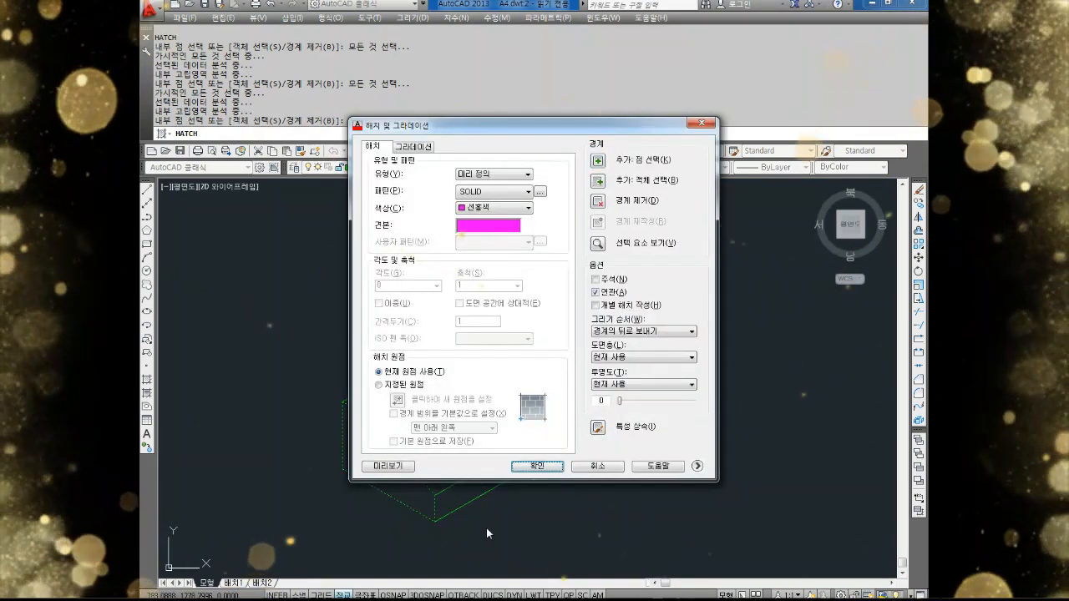
click(408, 470)
click(416, 288)
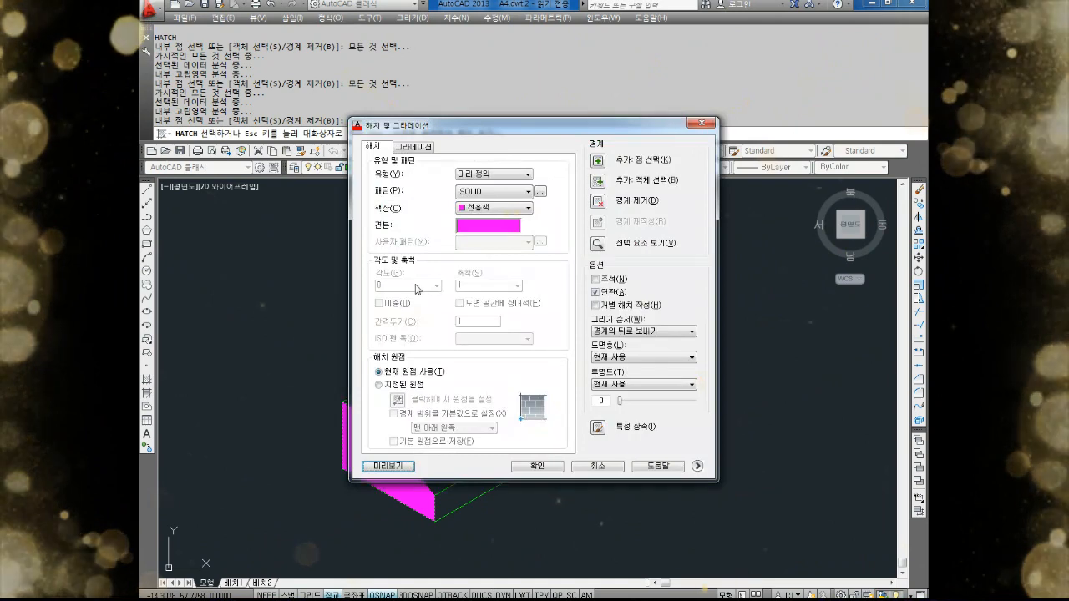
click(535, 465)
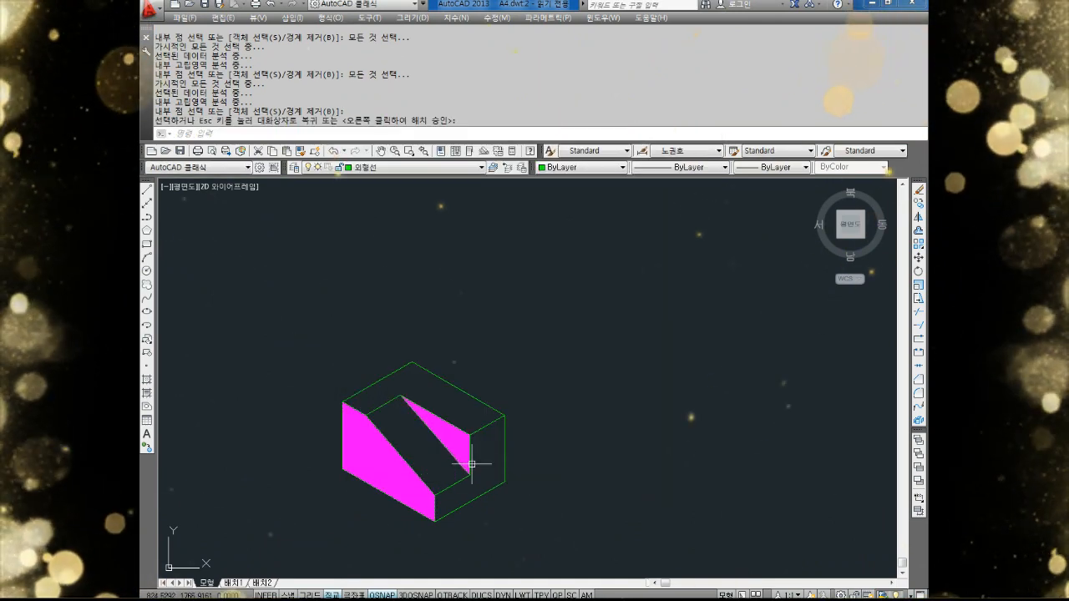
Fill the block's top face and the sloped face with a solid cyan (하늘색) hatch.
scroll(437, 429, down, 7)
scroll(436, 429, up, 9)
scroll(489, 415, up, 2)
scroll(451, 410, down, 2)
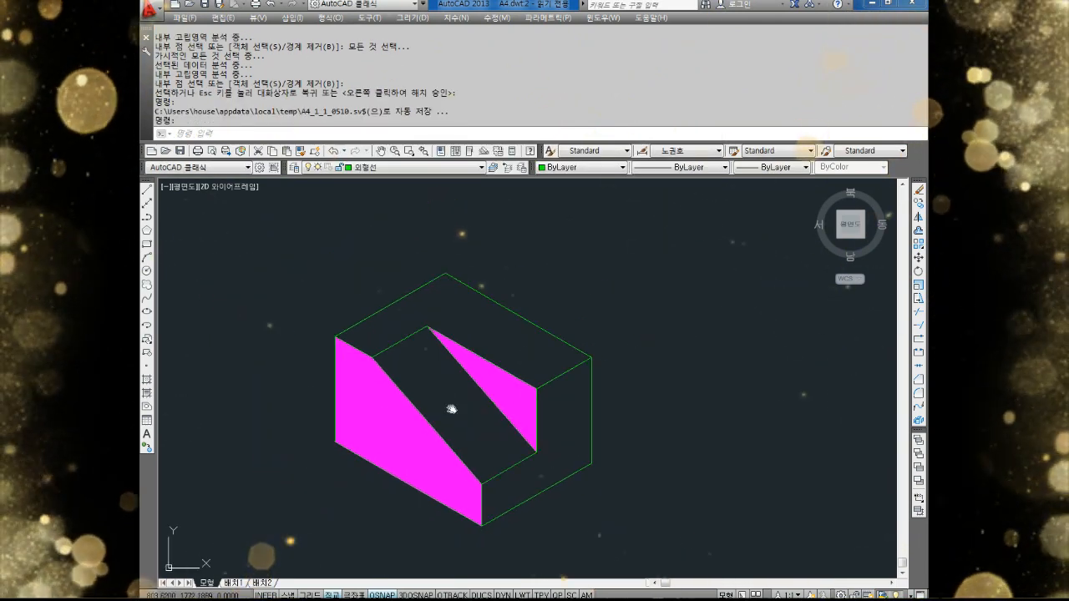
key(Escape)
key(Escape)
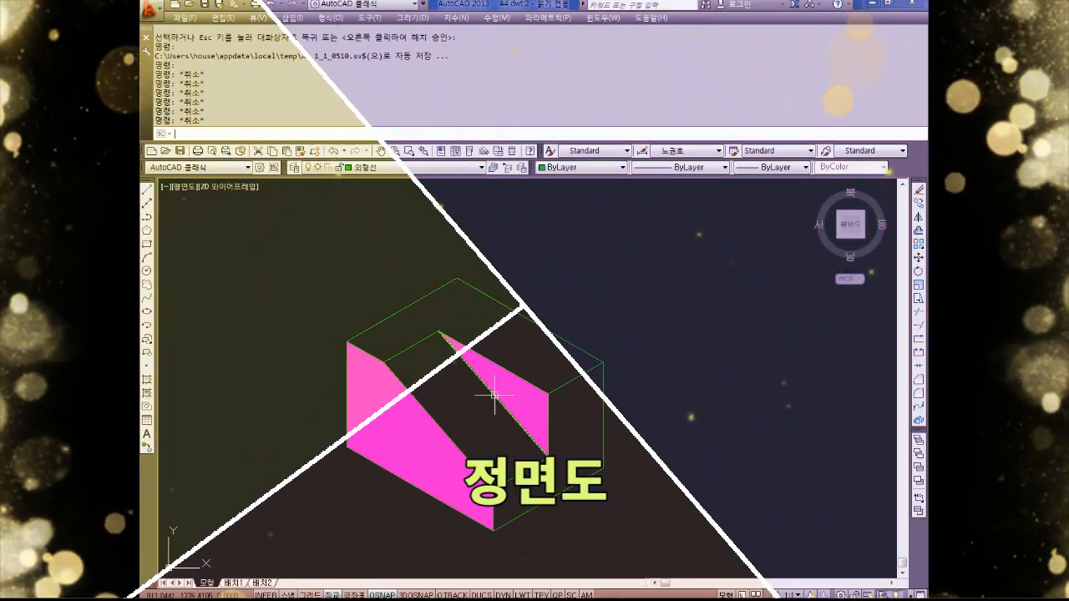
text(h)
key(Return)
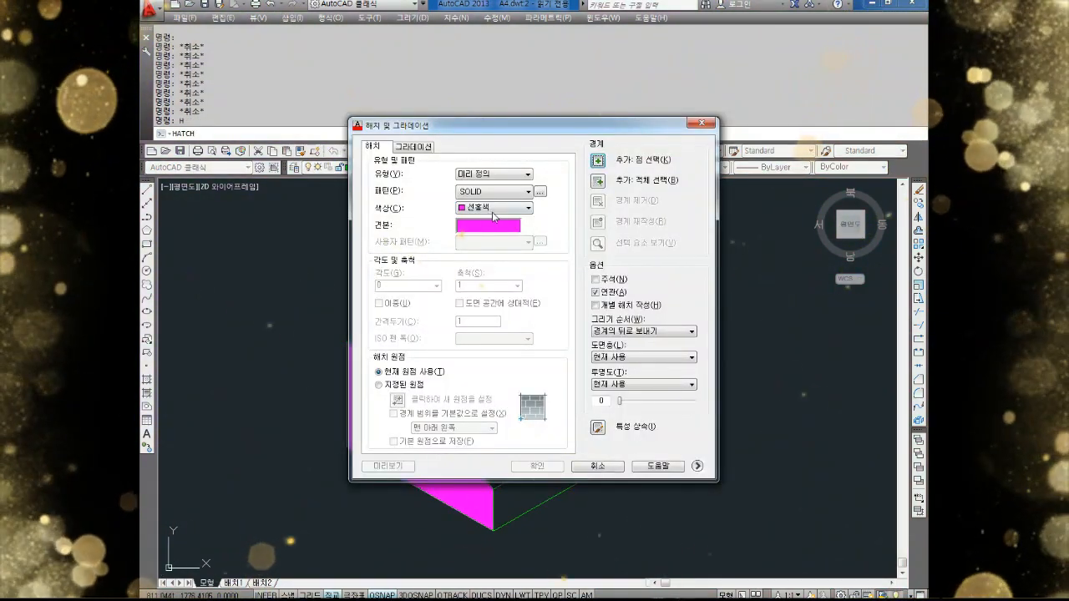
click(492, 209)
click(478, 276)
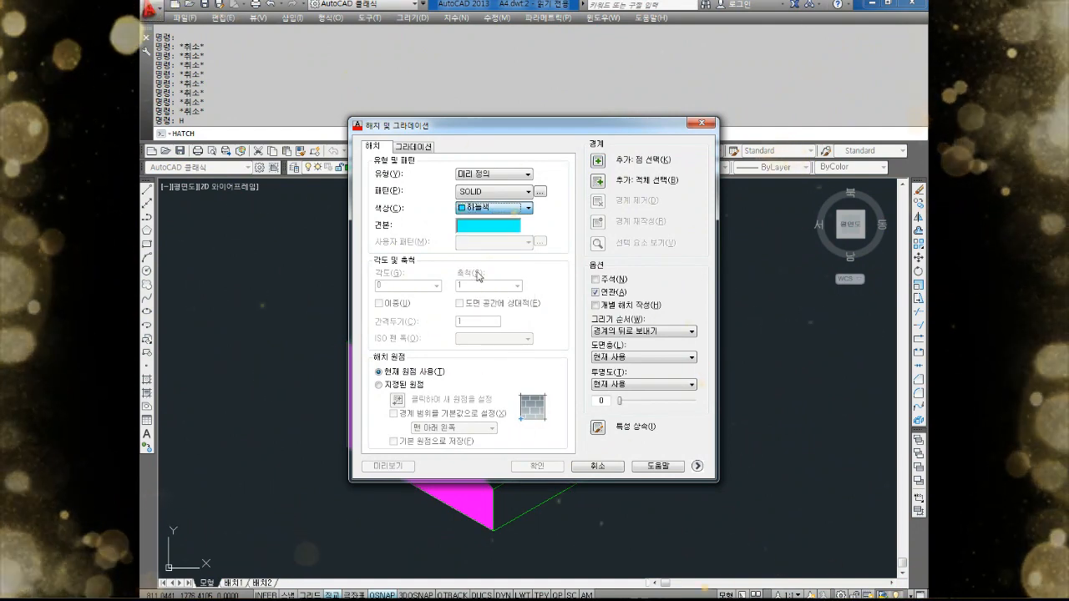
click(600, 161)
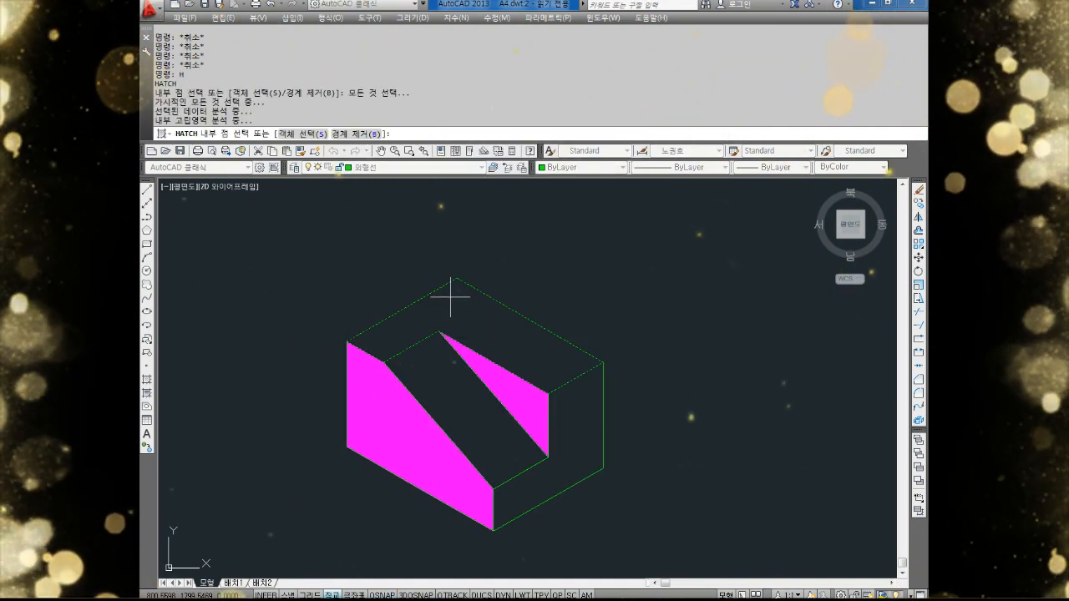
click(472, 401)
key(Return)
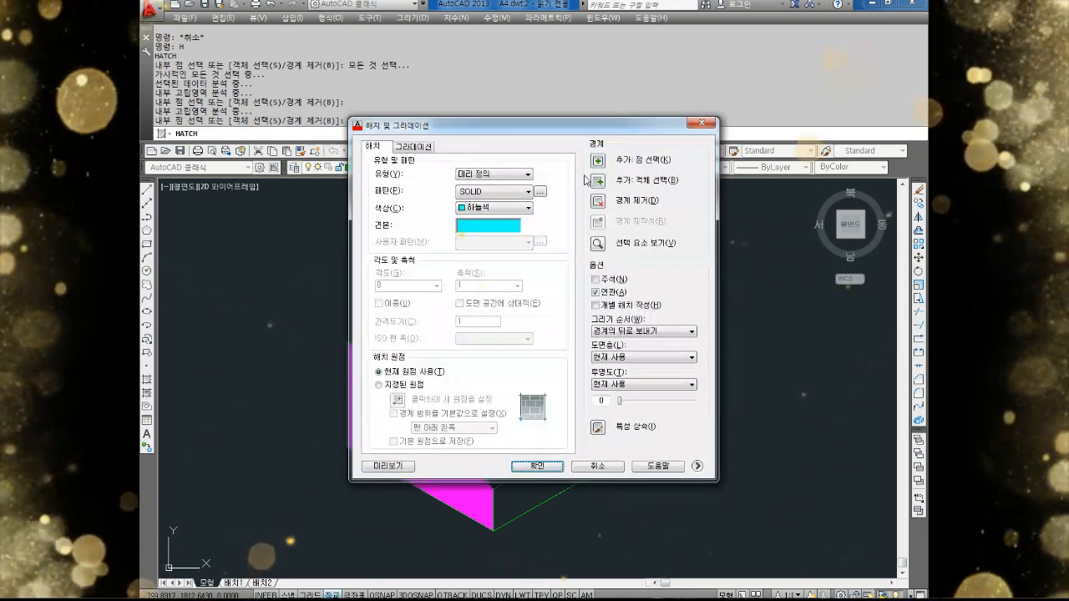
click(535, 466)
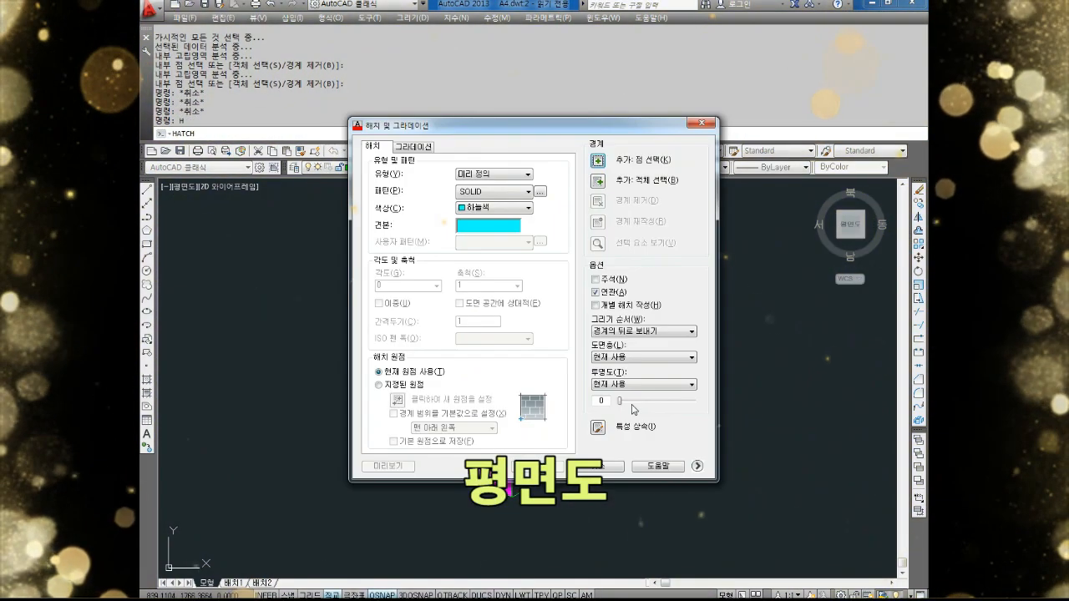
Fill the block's right face with a solid yellow (노란색) hatch and end the hatch command.
click(501, 208)
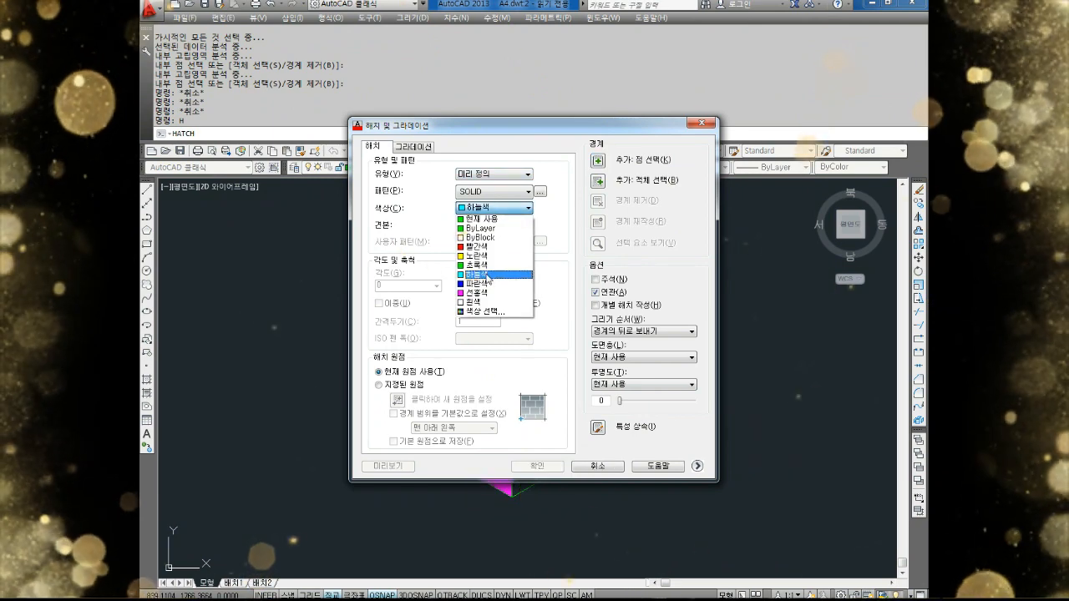
click(483, 255)
click(597, 159)
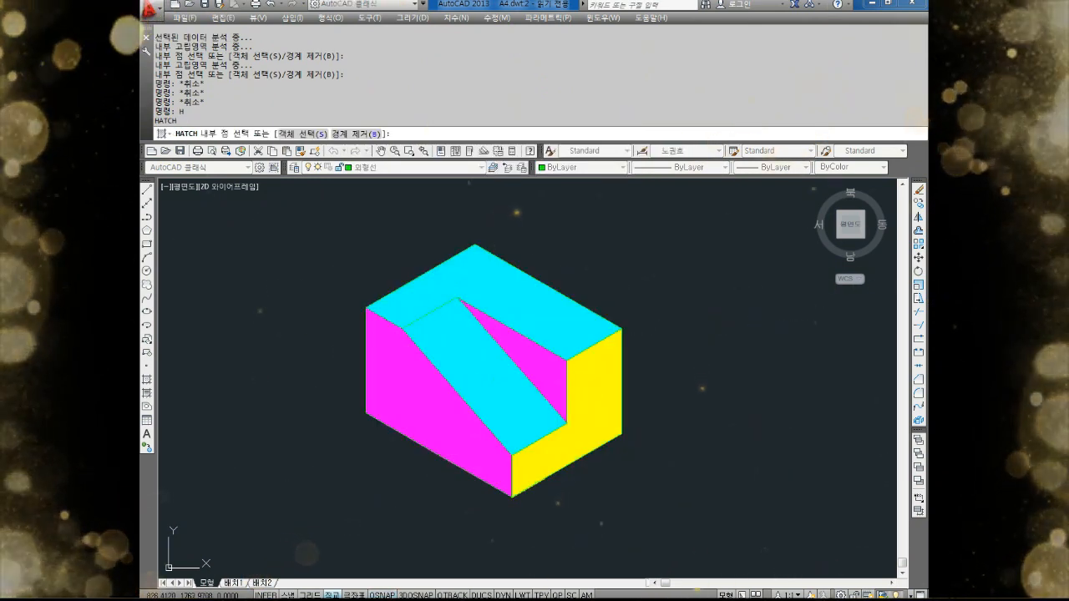
click(584, 393)
right_click(709, 343)
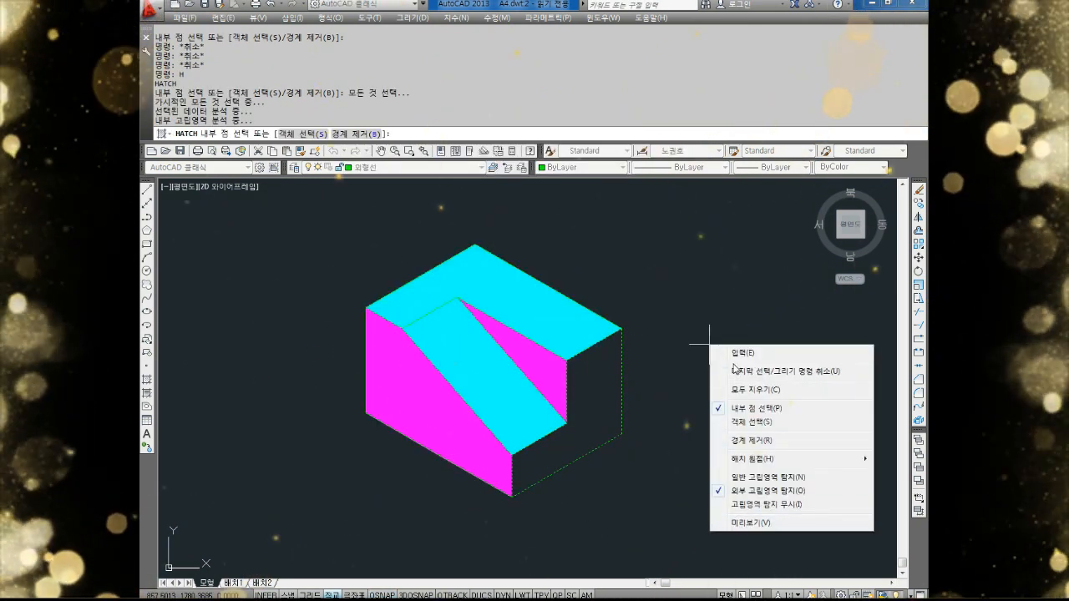
click(741, 363)
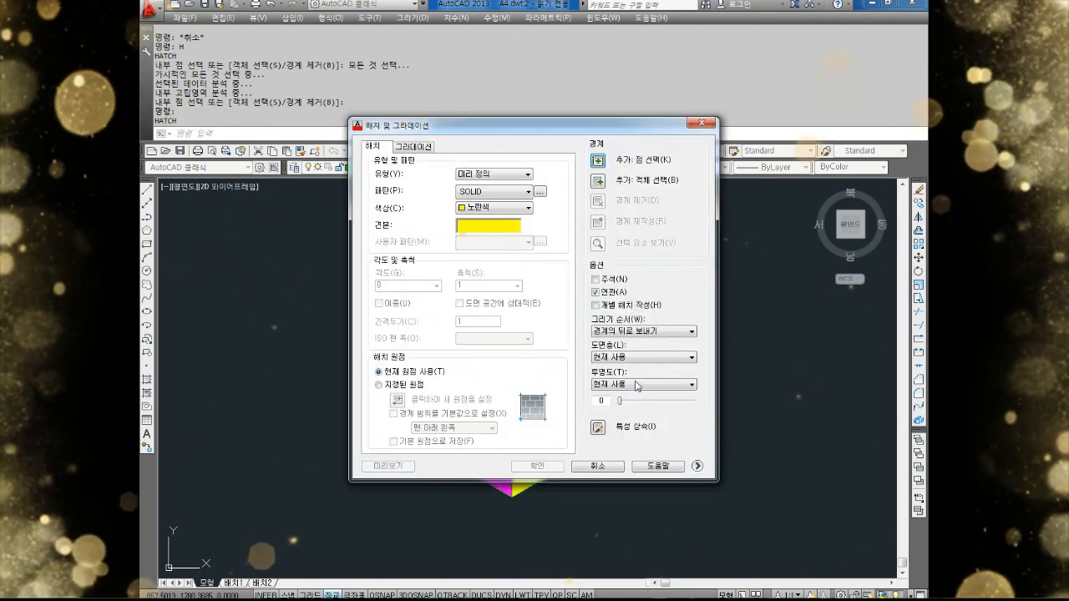
key(Escape)
key(Escape)
scroll(554, 435, down, 2)
mouse_move(589, 388)
middle_down()
mouse_move(594, 363)
mouse_move(587, 368)
middle_up()
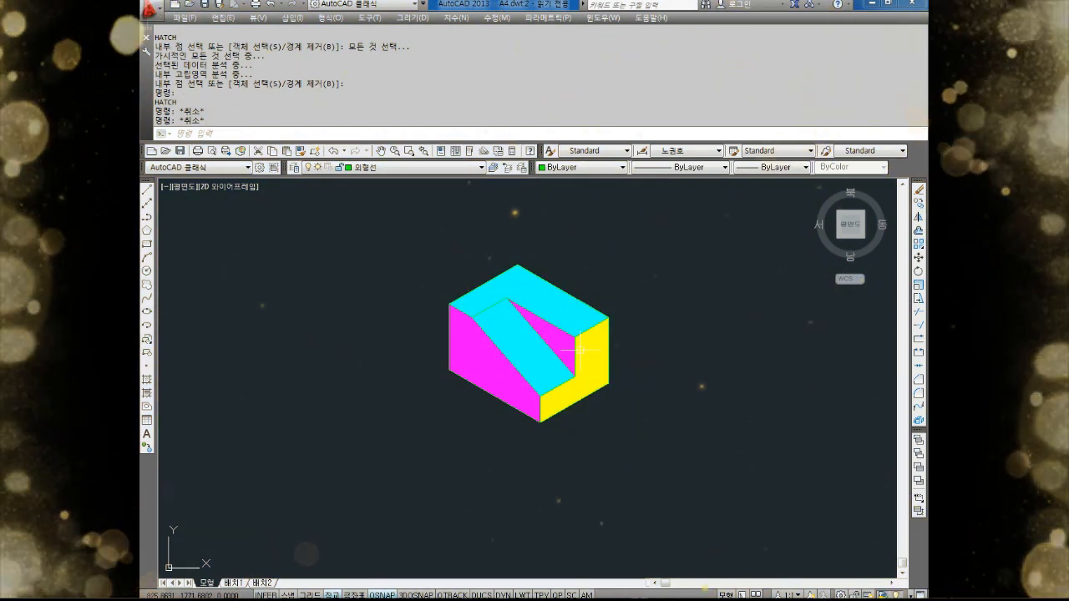
scroll(657, 303, down, 2)
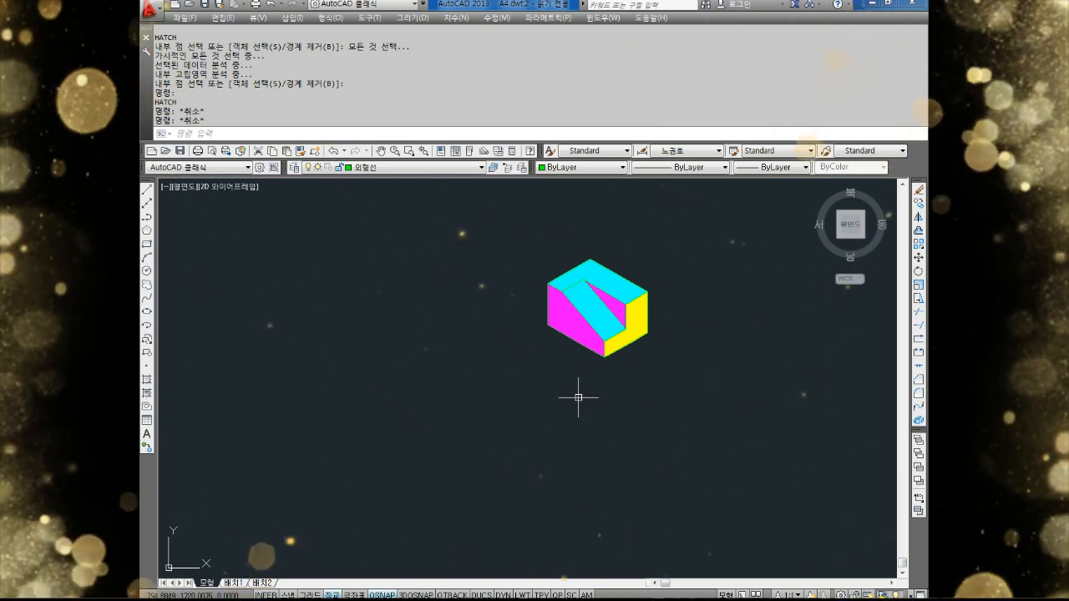
middle_drag(470, 358, 486, 359)
scroll(573, 358, up, 4)
scroll(509, 354, down, 4)
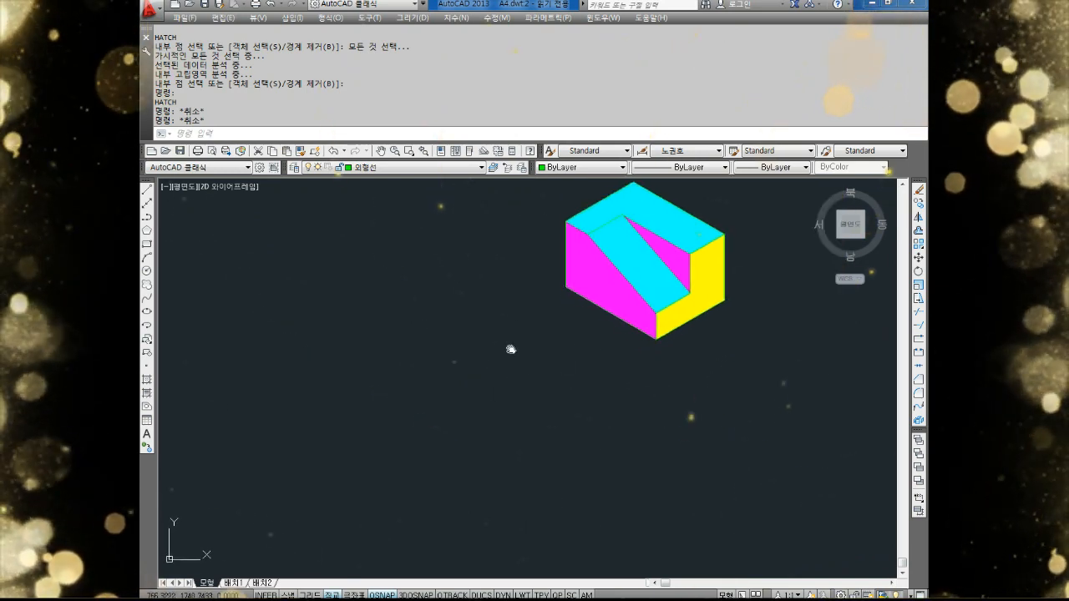
scroll(567, 290, up, 4)
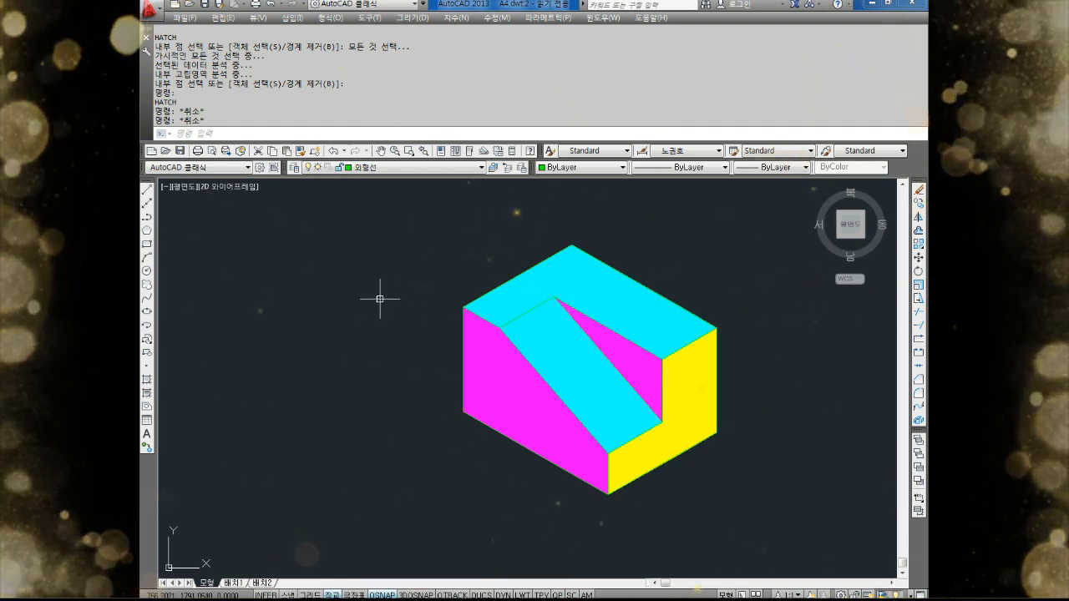
Begin a line outline in the empty area below and left of the coloured block, 30 up and then 40 to the right.
scroll(417, 296, down, 4)
key(Escape)
key(Escape)
key(Escape)
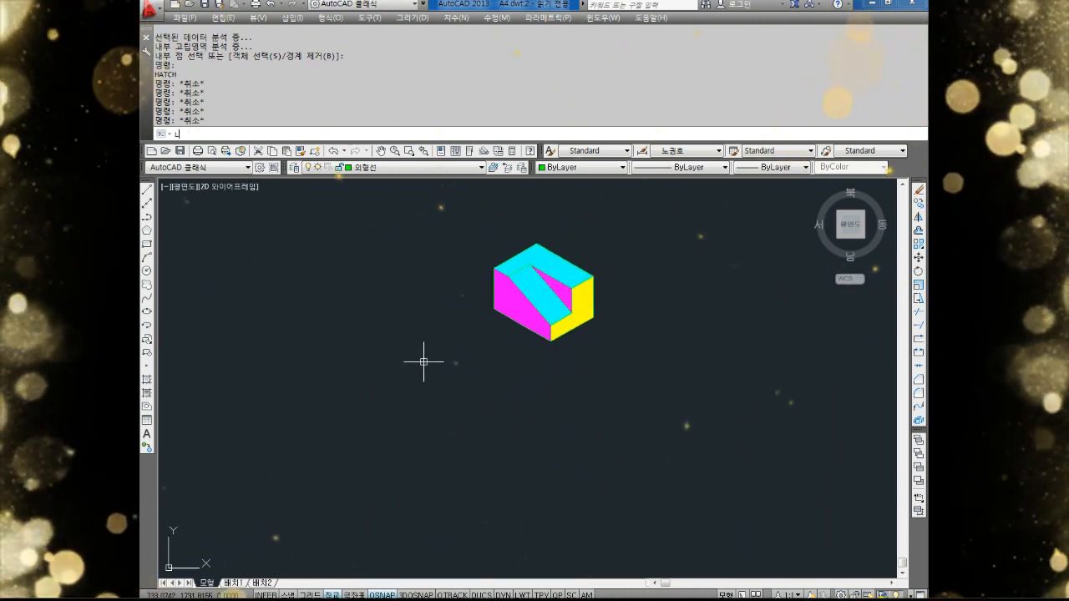
text(L)
key(Return)
click(351, 443)
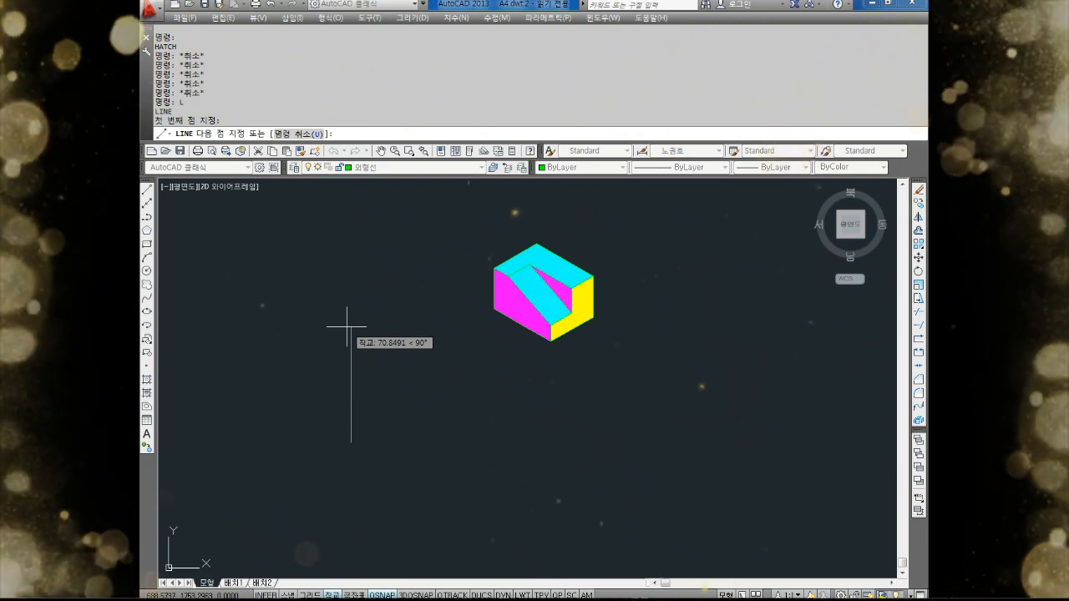
text(3)
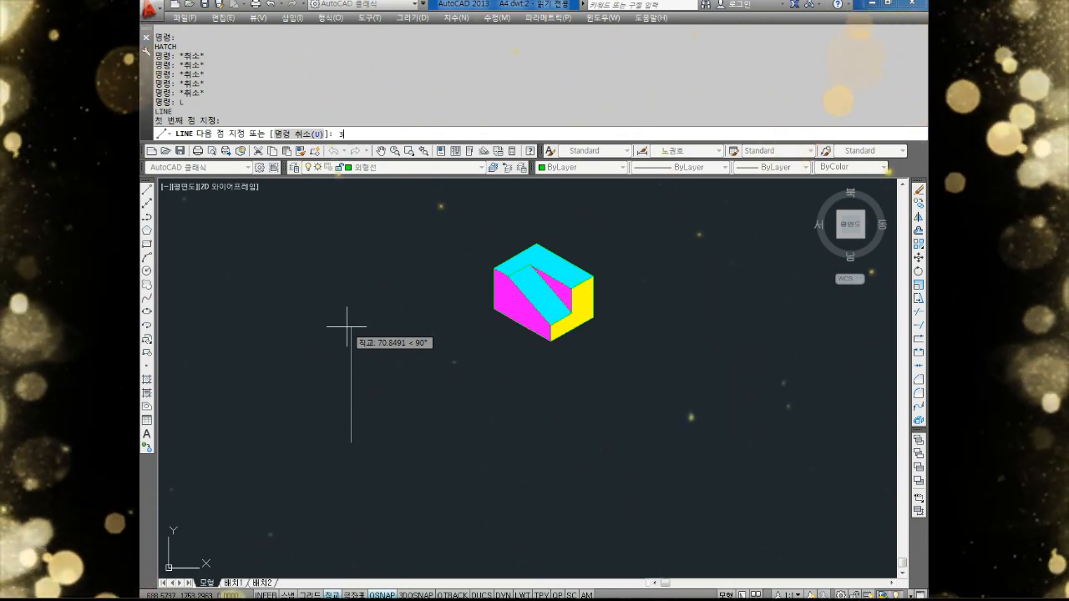
text(0)
key(Return)
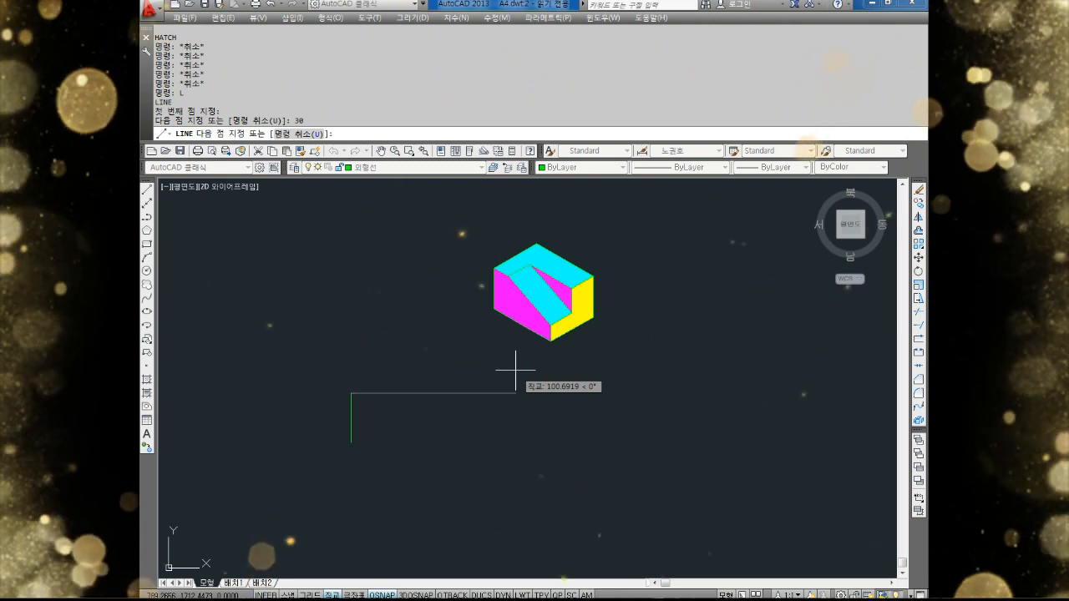
text(40)
key(Return)
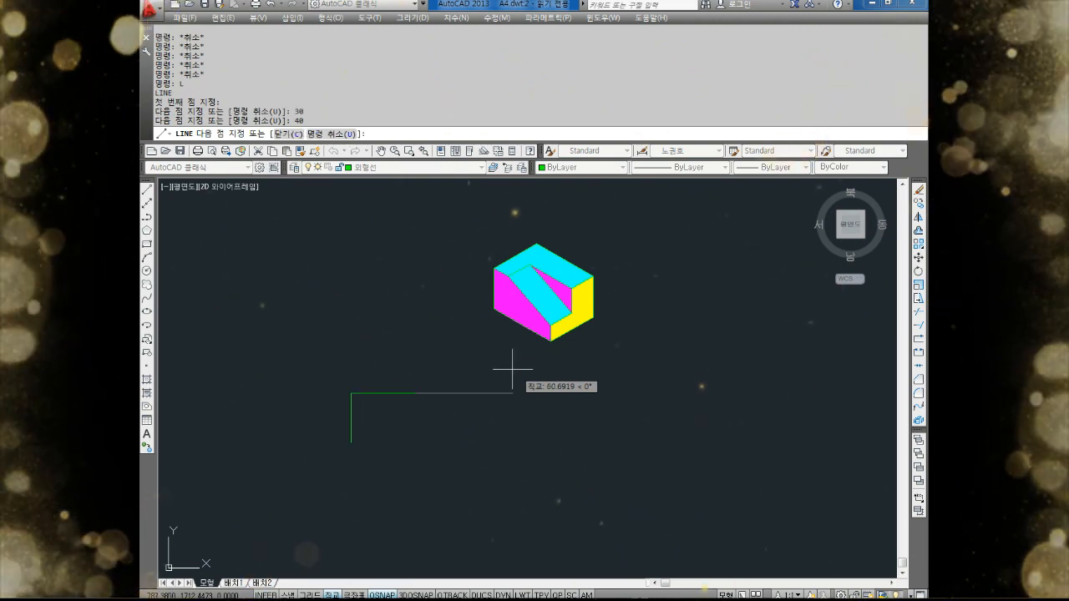
text(15)
key(Return)
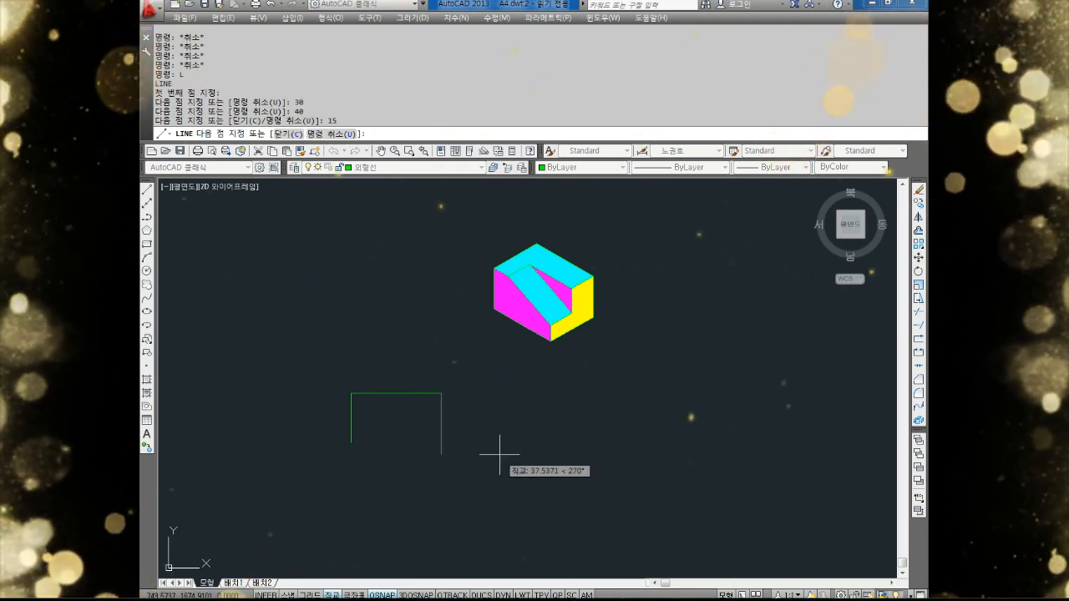
text(U)
key(Return)
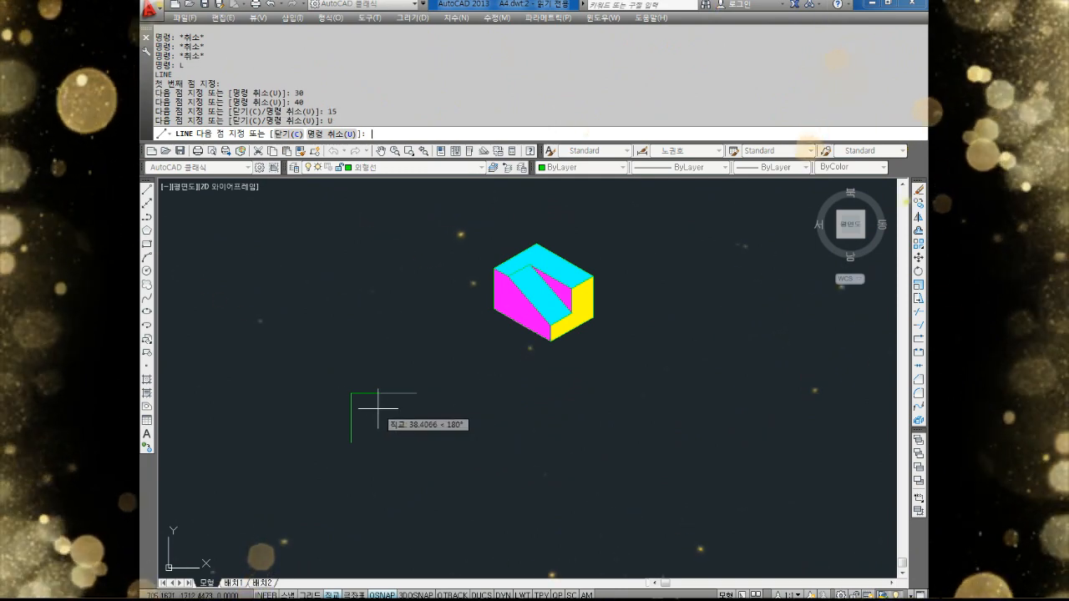
Continue the outline 15 down, 30 left and 15 down, close it at its starting point and end the line command.
text(15)
key(Return)
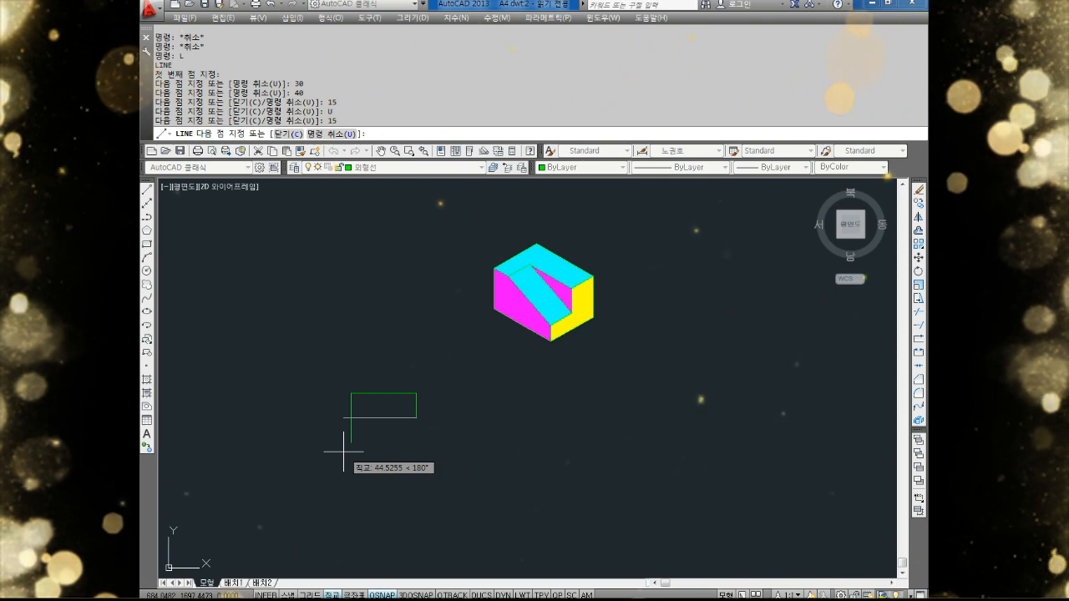
text(30)
key(Return)
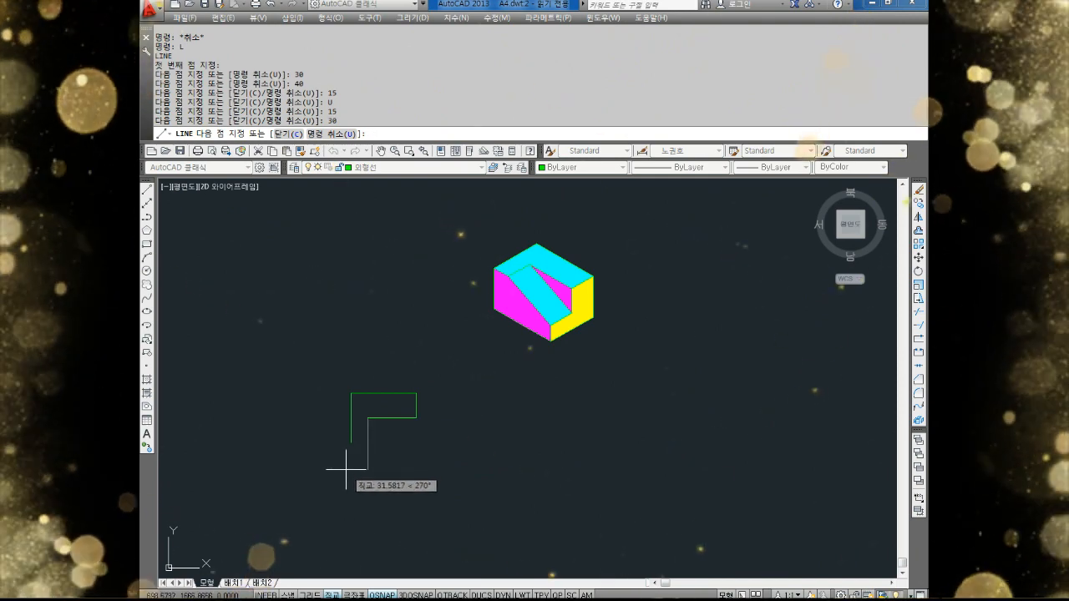
text(15)
key(Return)
scroll(351, 468, up, 4)
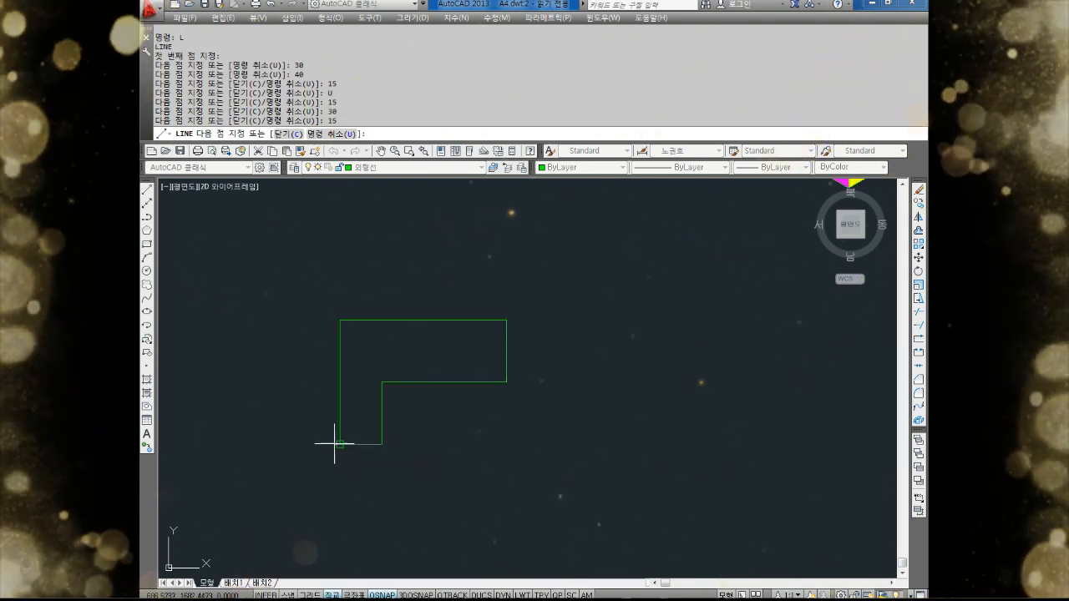
click(340, 444)
key(Escape)
key(Escape)
key(Escape)
key(Escape)
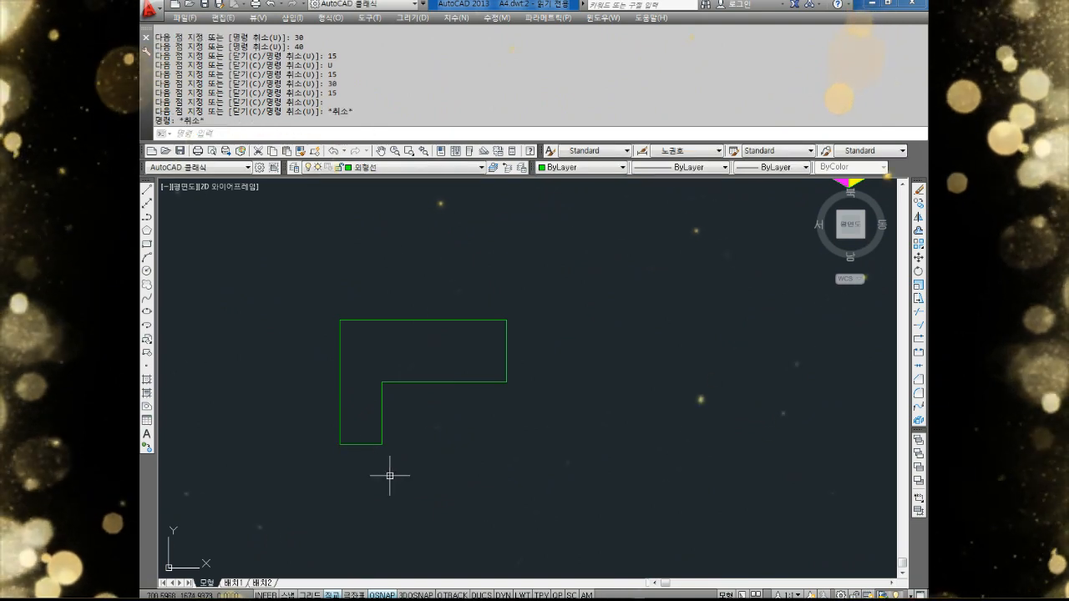
Draw a line 30 to the right from the lower inner corner of the L-shape and up to its right arm's lower corner.
scroll(409, 451, up, 2)
key(Escape)
key(Escape)
text(L)
key(Return)
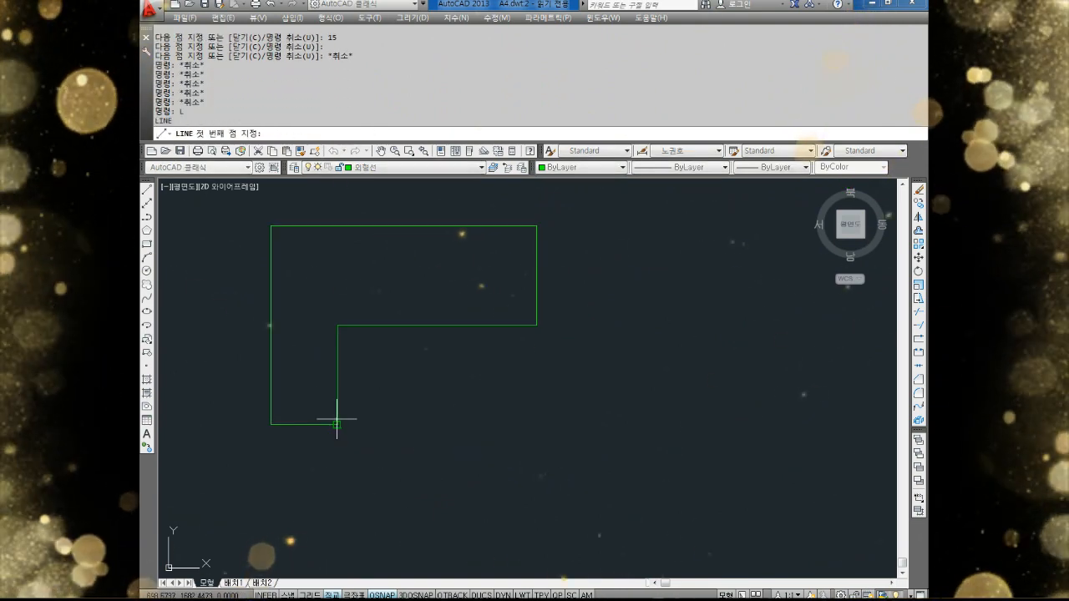
click(338, 424)
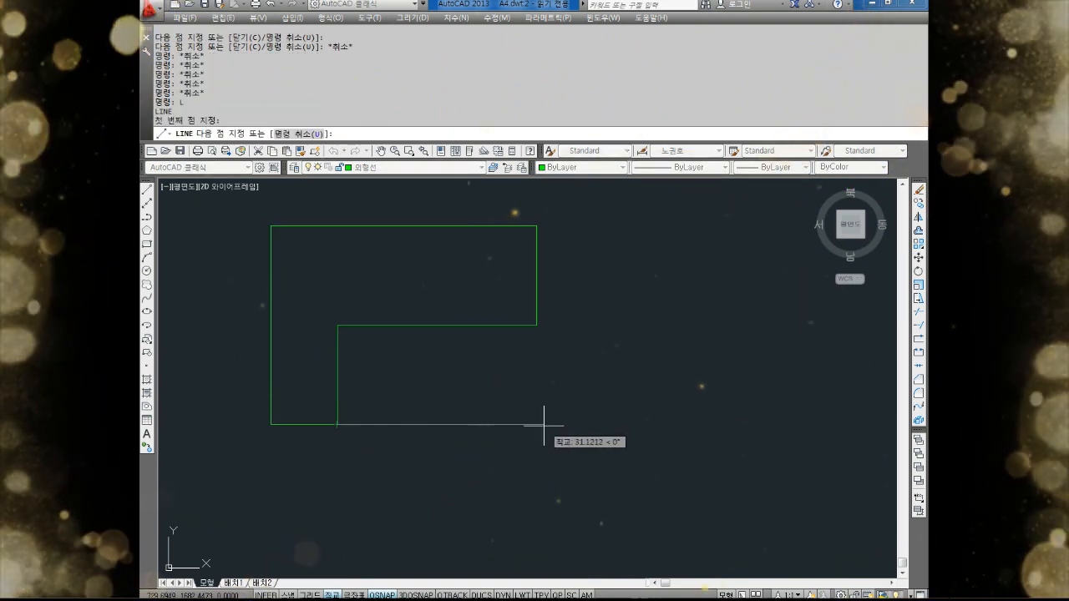
text(30)
key(Return)
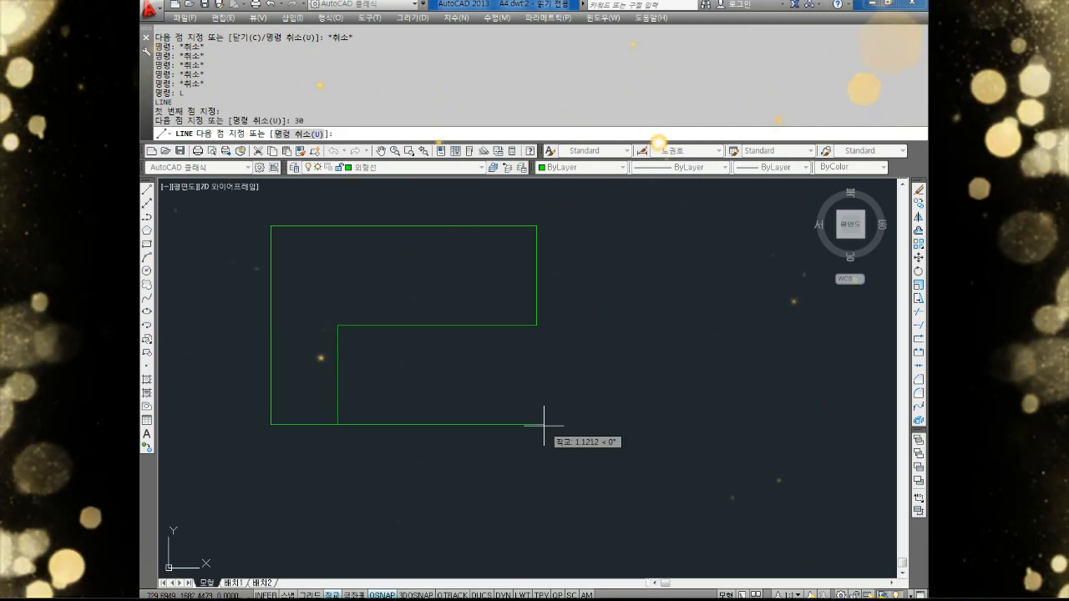
click(536, 325)
key(Escape)
key(Escape)
Draw vertical construction lines (XLINE, V) through the rectangle's left edge, right edge and inner vertical edge.
scroll(542, 337, down, 4)
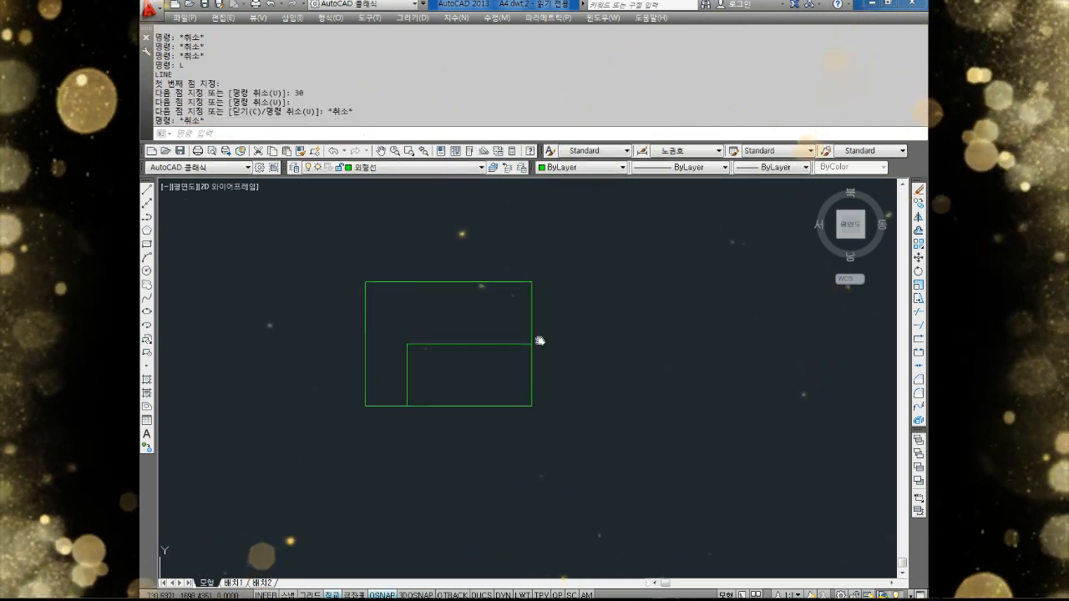
scroll(545, 338, down, 3)
scroll(482, 351, up, 3)
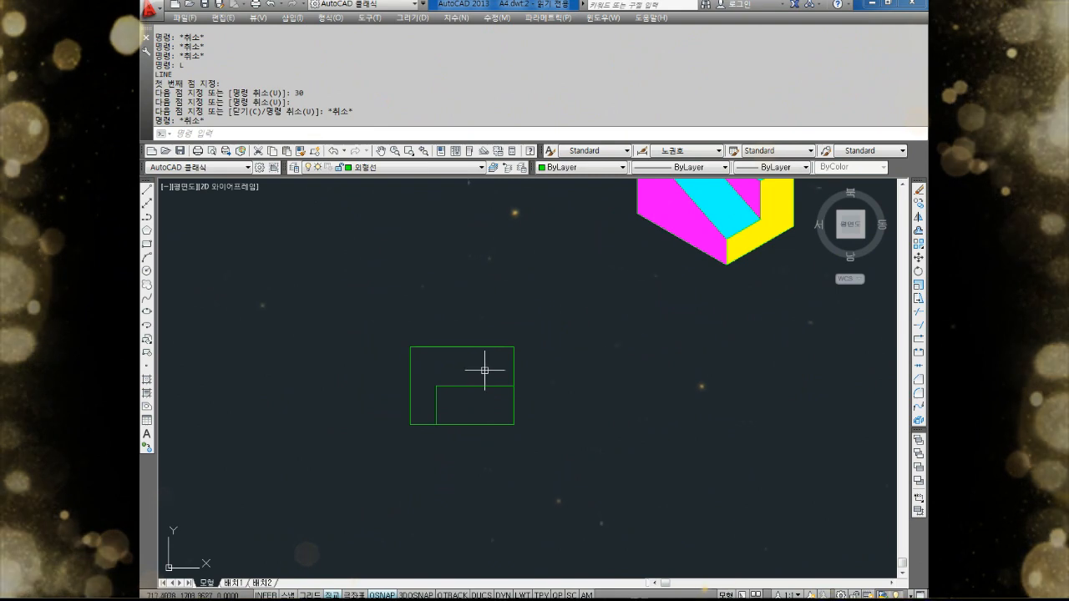
scroll(506, 365, down, 2)
middle_drag(498, 386, 518, 364)
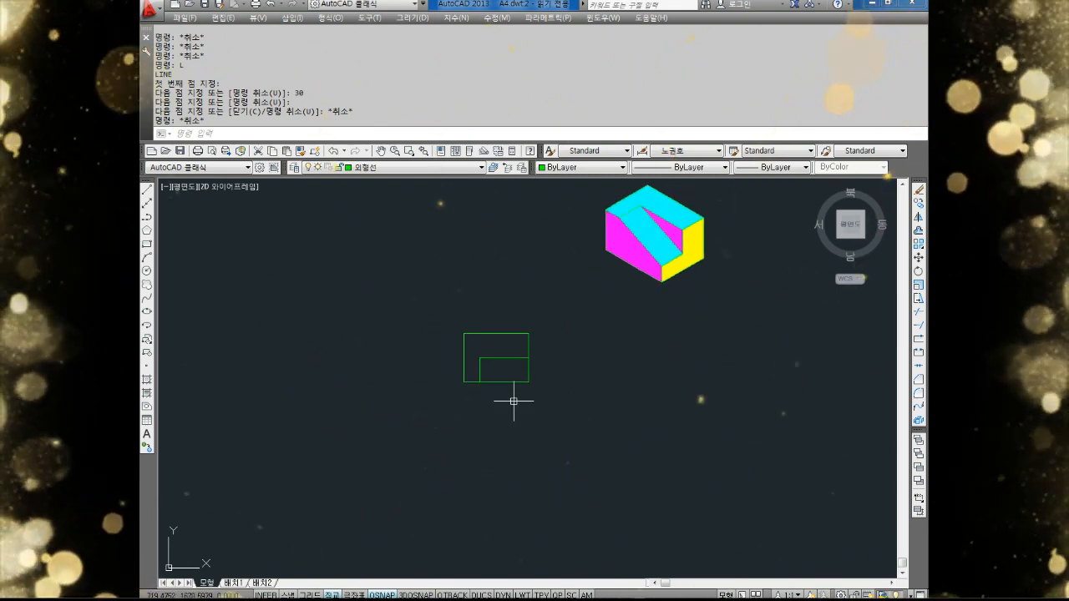
key(Escape)
key(Escape)
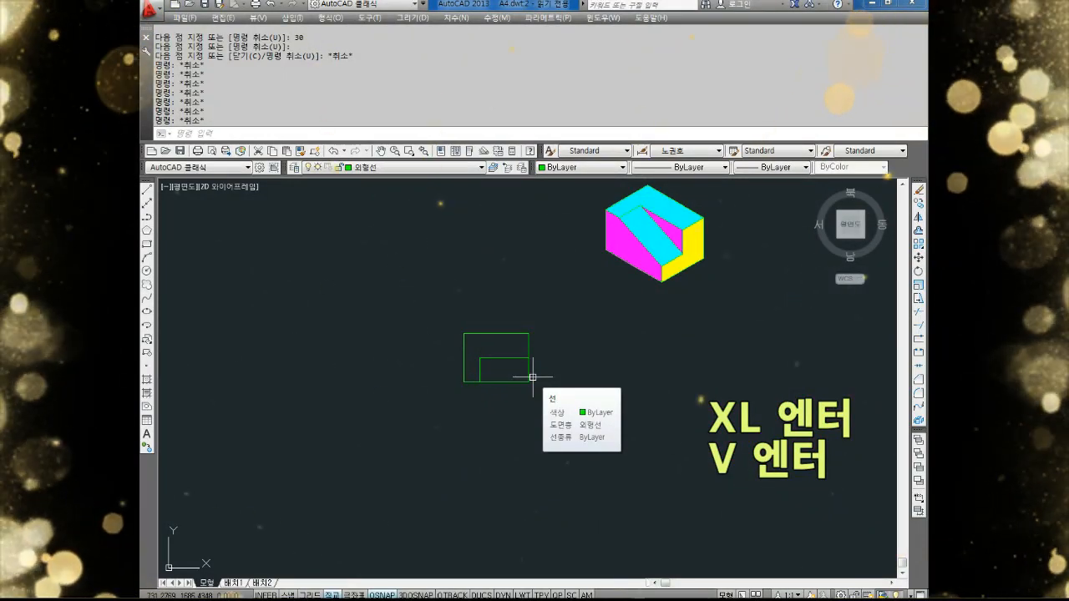
key(Return)
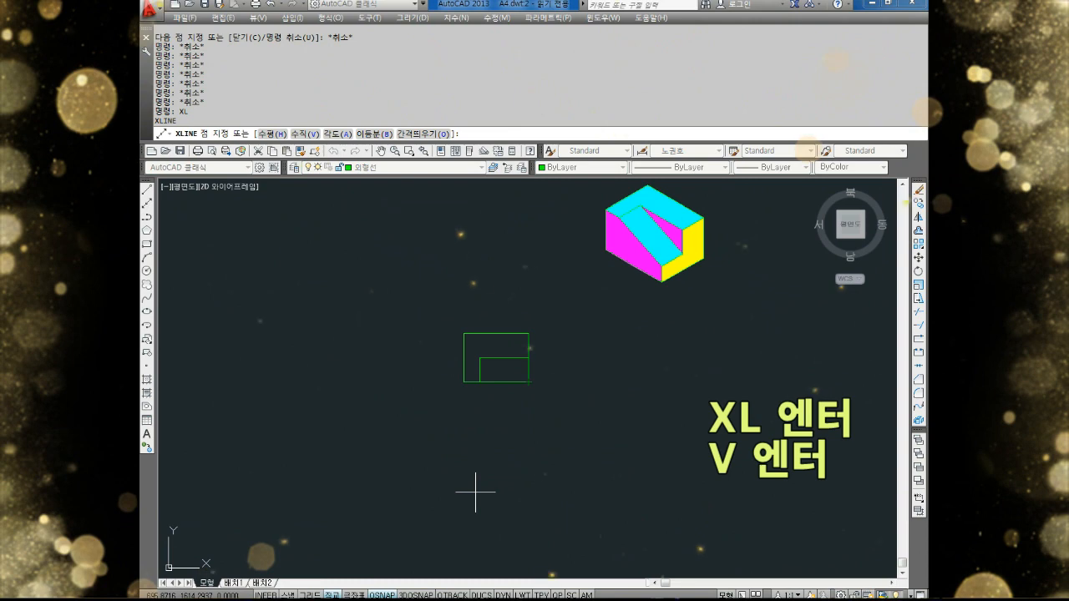
text(V)
key(Return)
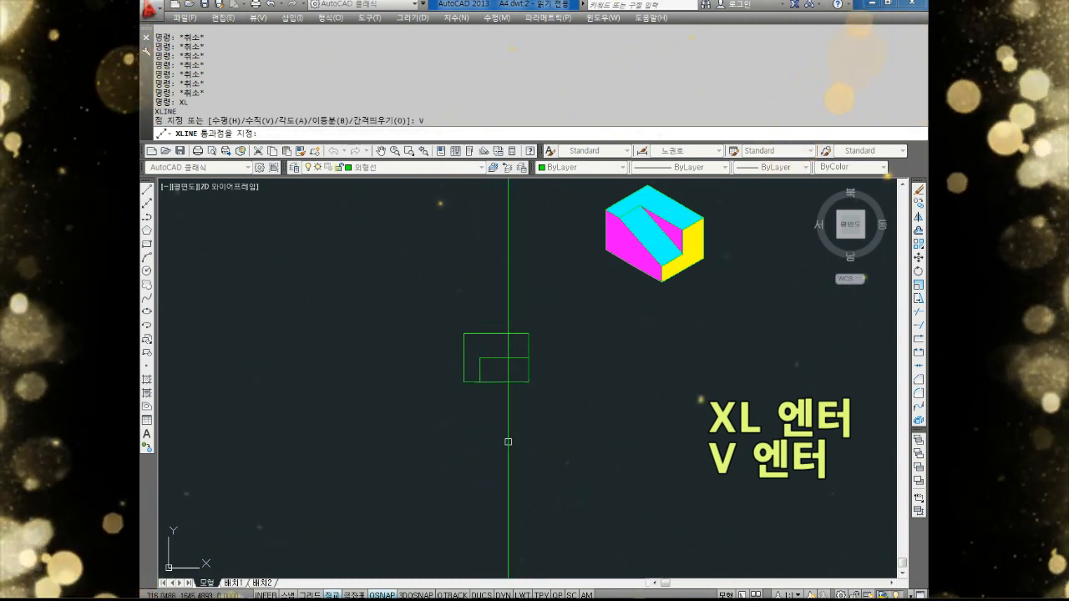
click(463, 380)
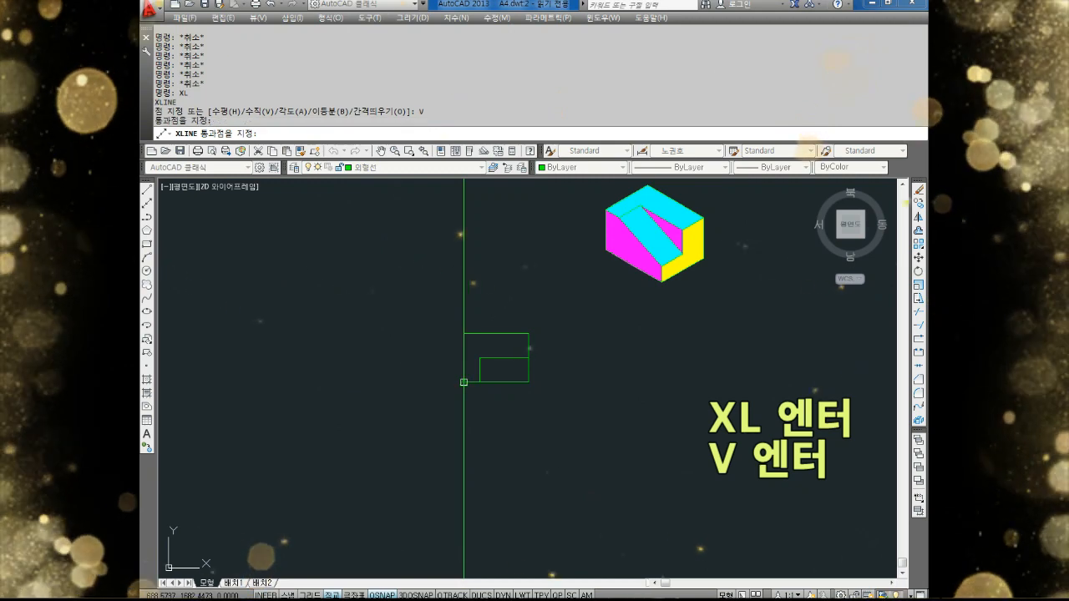
scroll(479, 371, up, 4)
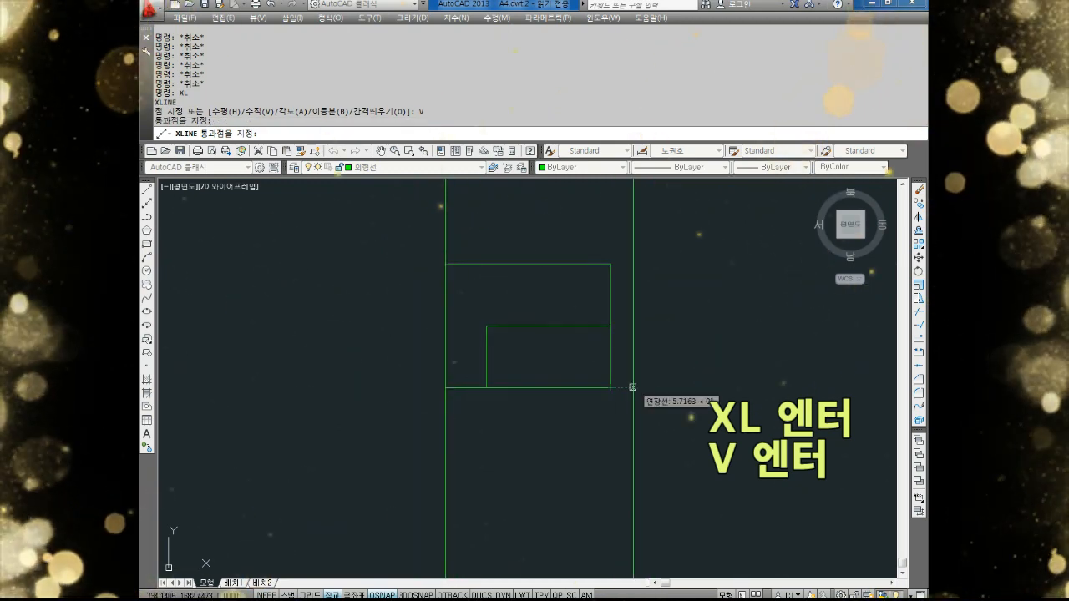
click(608, 386)
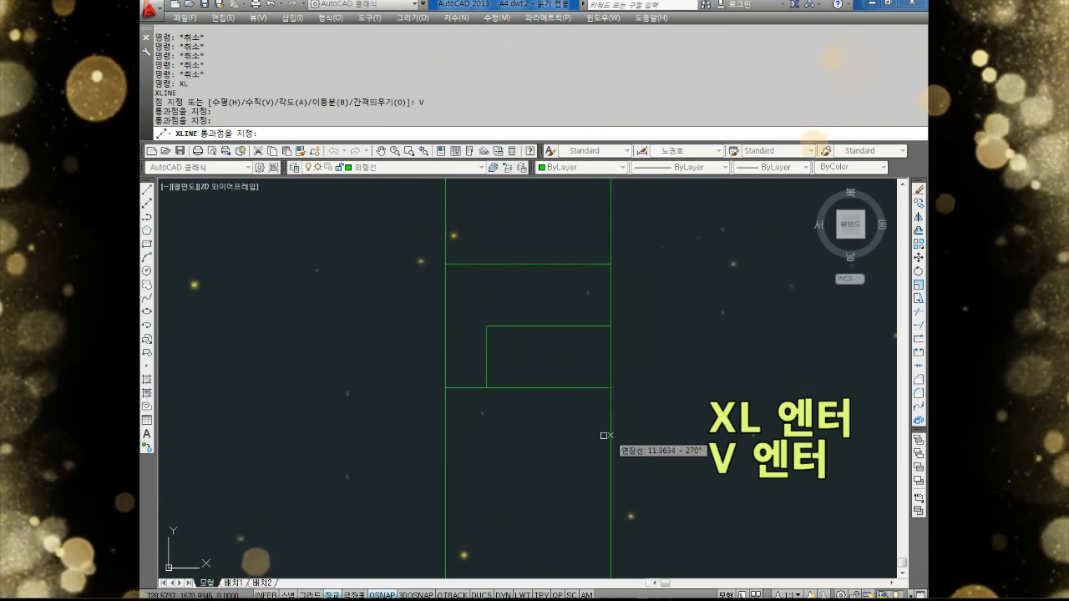
click(489, 386)
scroll(615, 404, down, 4)
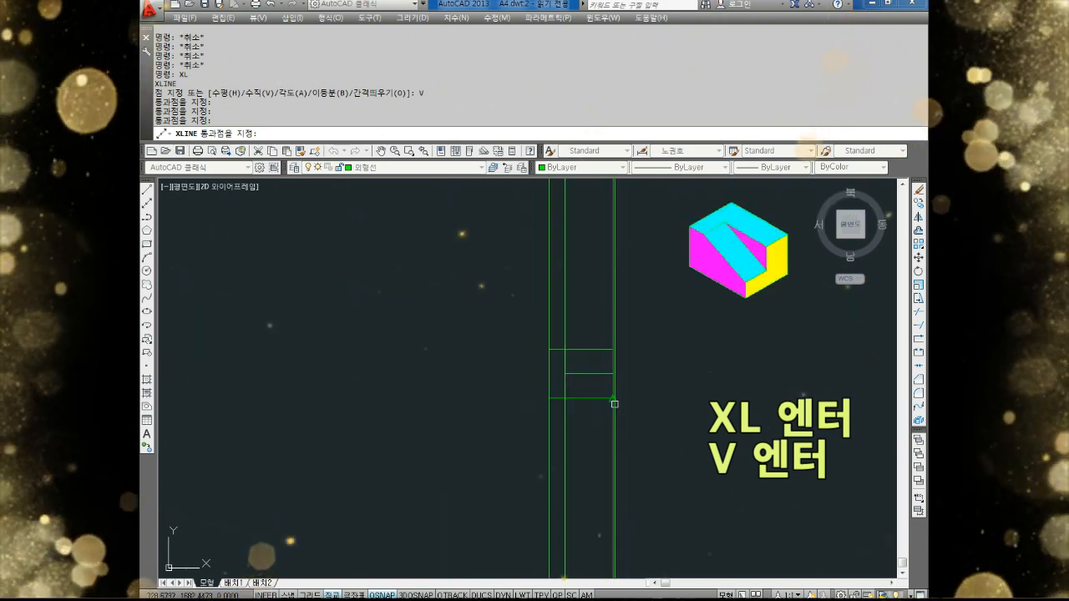
key(Escape)
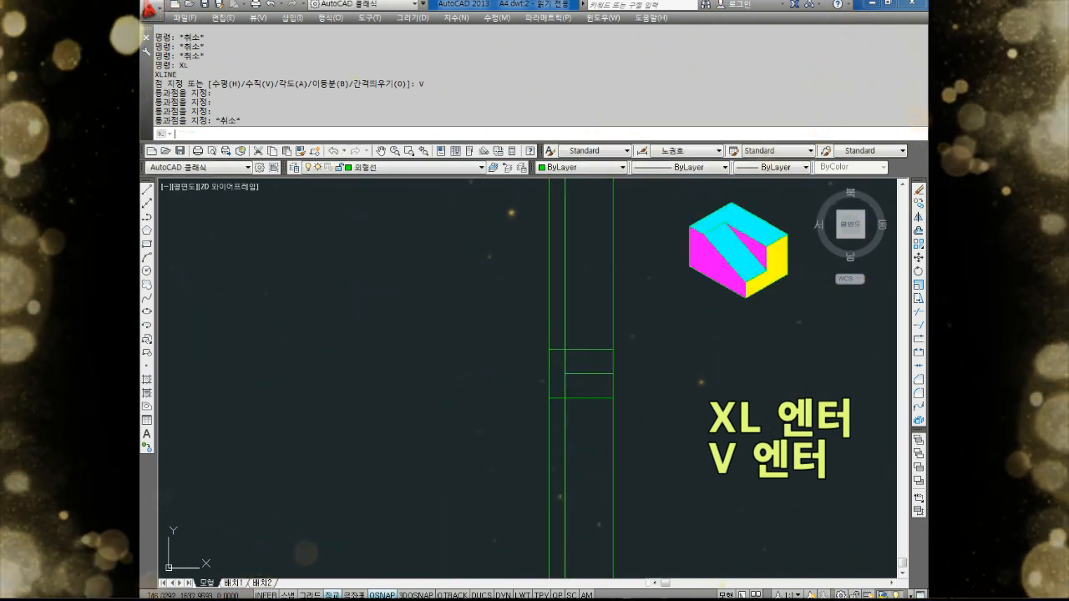
key(Escape)
scroll(576, 392, up, 2)
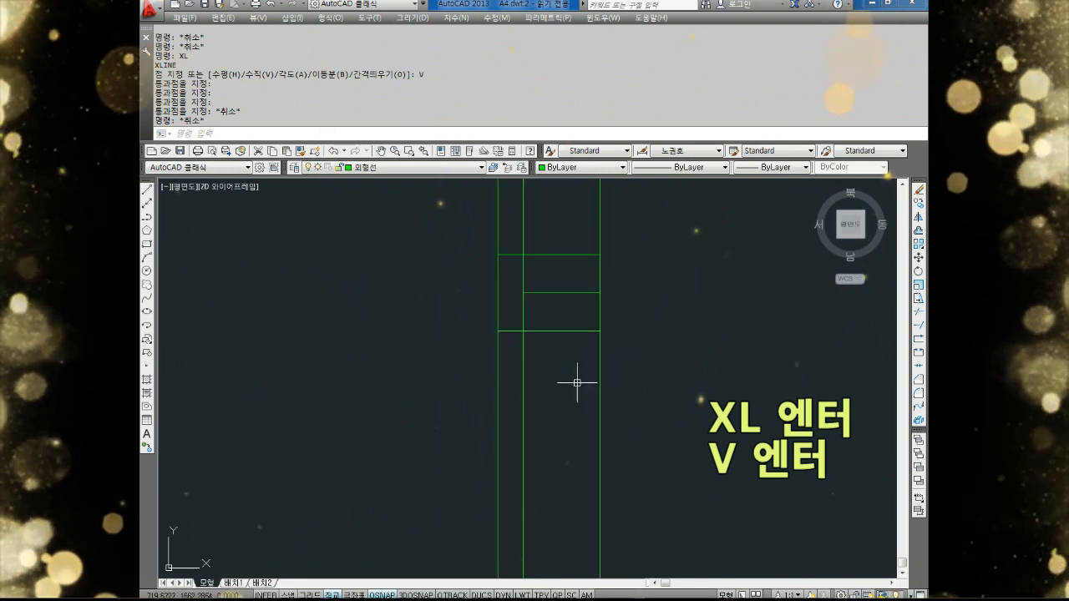
key(Escape)
key(Escape)
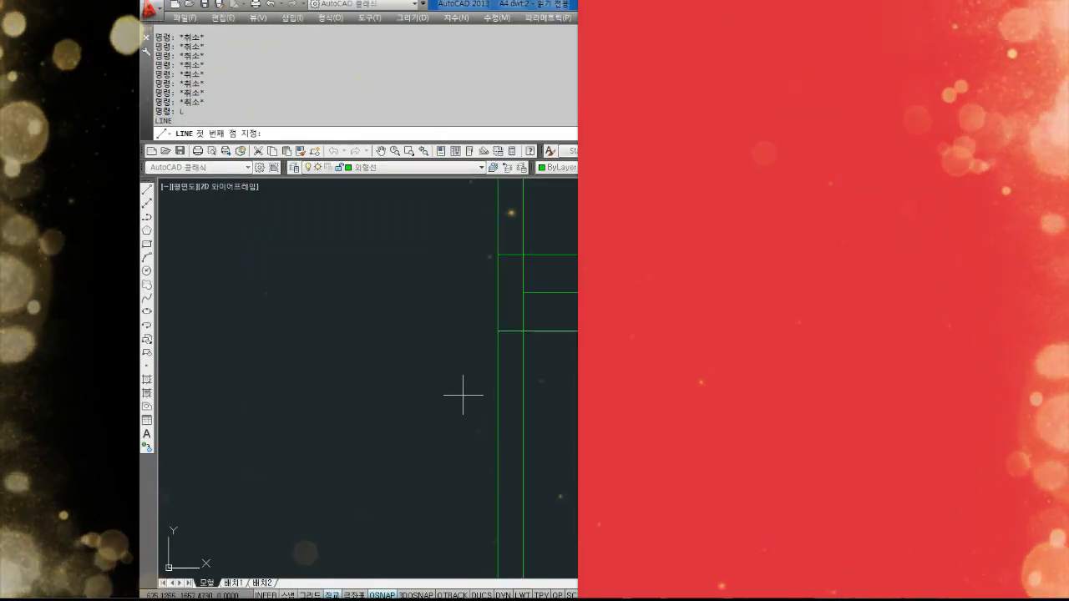
click(463, 395)
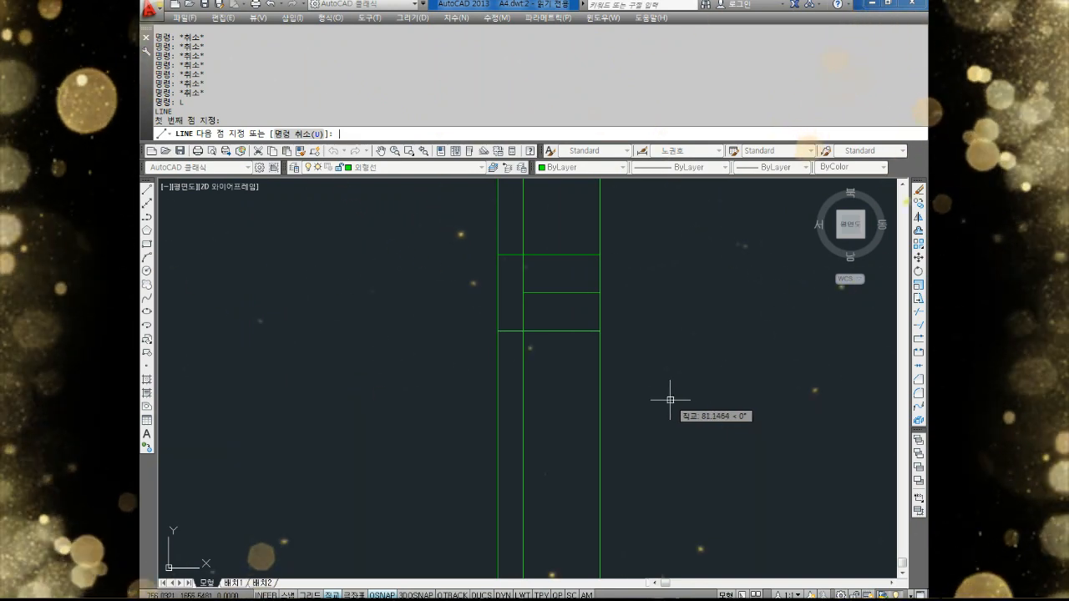
key(Escape)
key(Escape)
key(Escape)
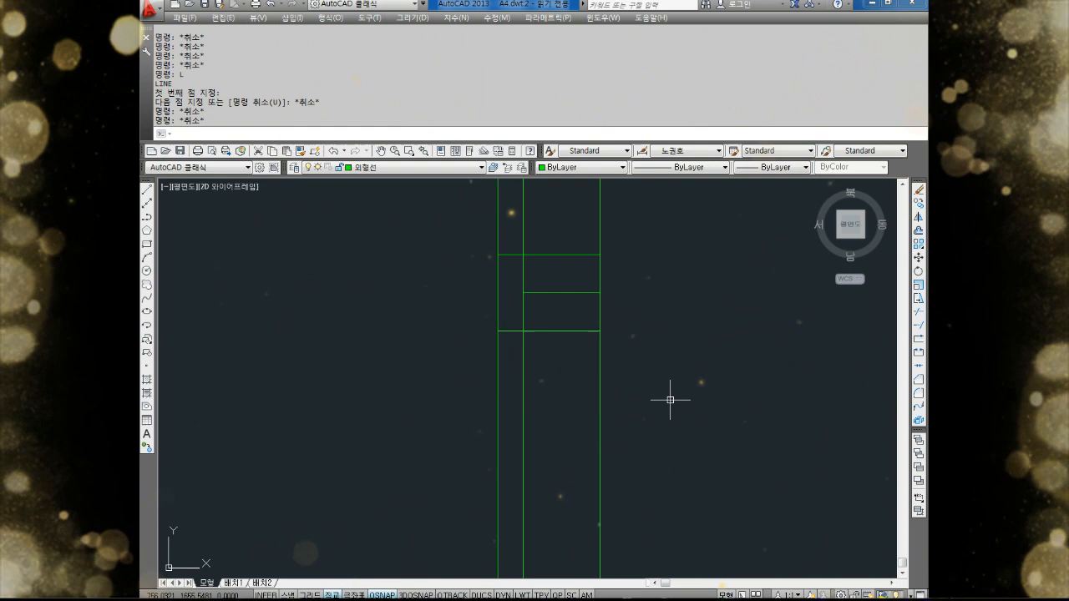
text(o)
key(Return)
text(10)
key(Return)
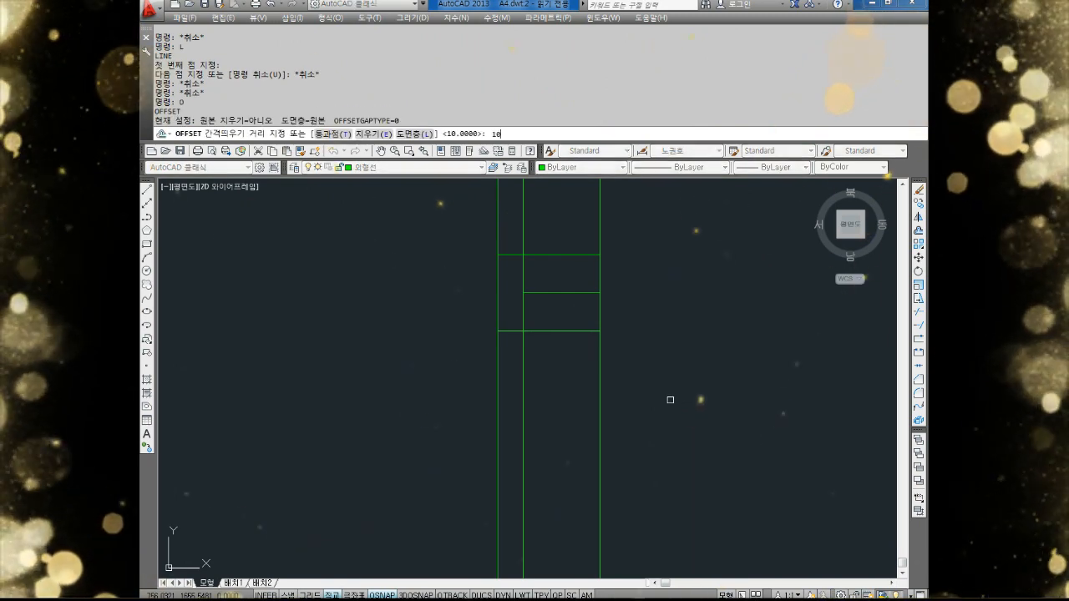
key(Escape)
key(Escape)
key(Escape)
text(o)
key(Return)
text(1)
key(Escape)
key(Escape)
key(Escape)
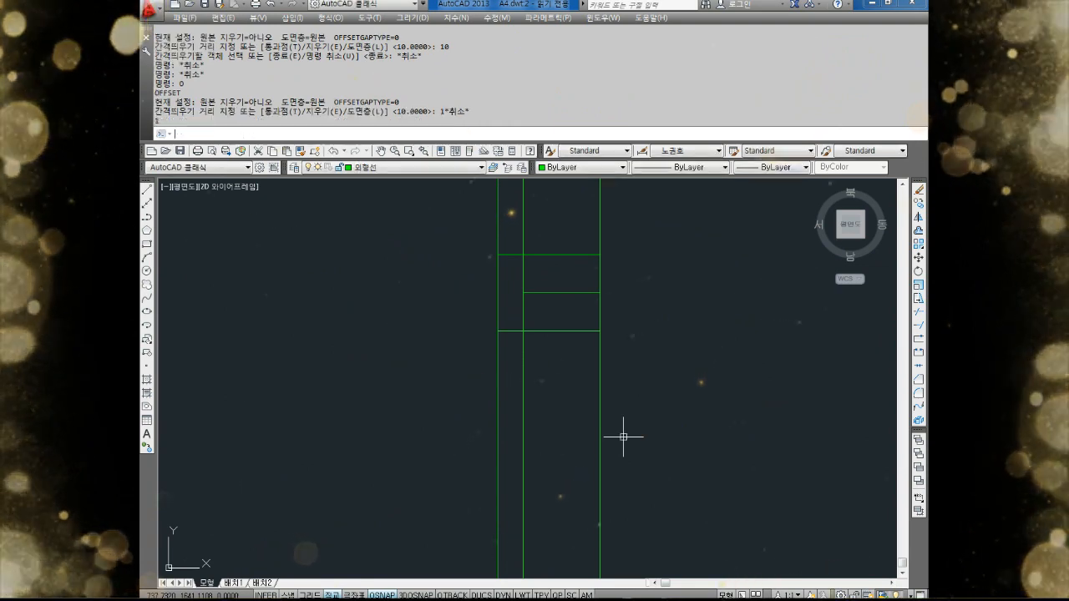
Offset the lower edge segment between the inner and right construction lines 50 downward and end the command.
text(o)
key(Return)
text(50)
key(Return)
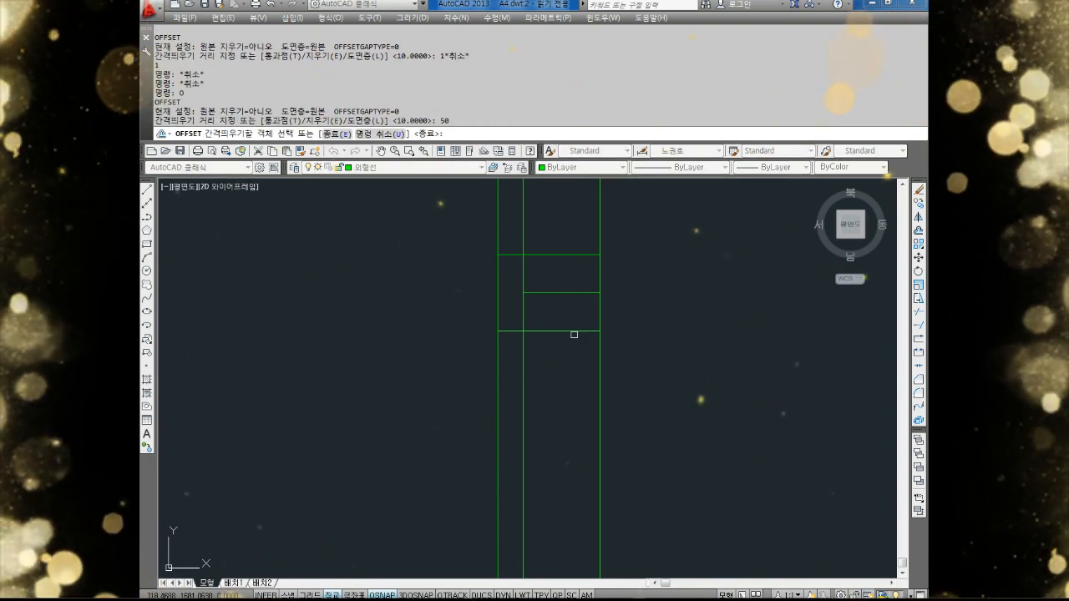
click(571, 332)
click(561, 406)
key(Escape)
middle_drag(538, 510, 537, 440)
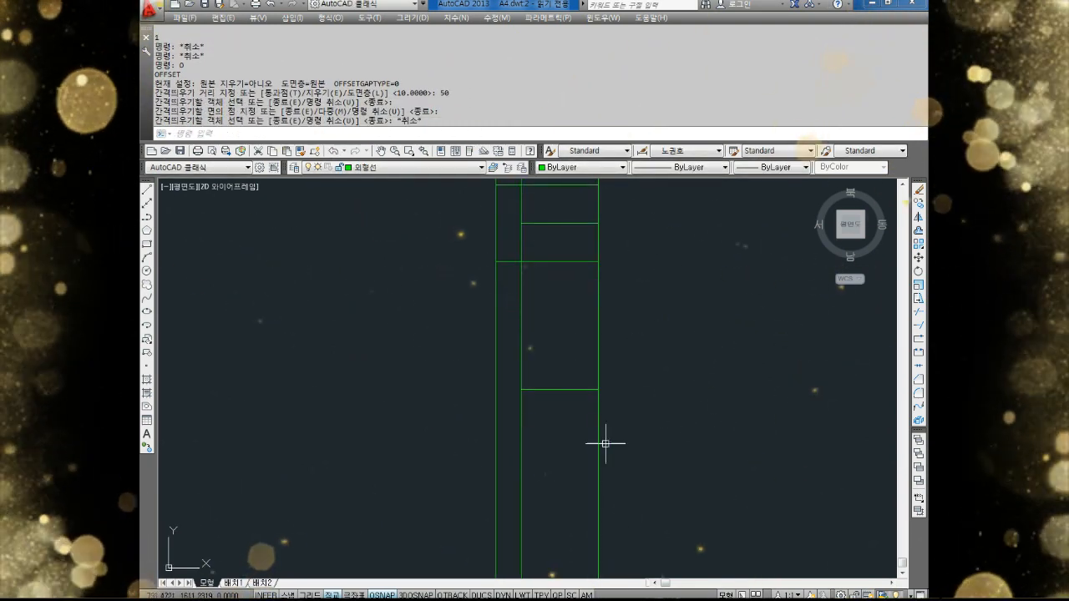
key(Escape)
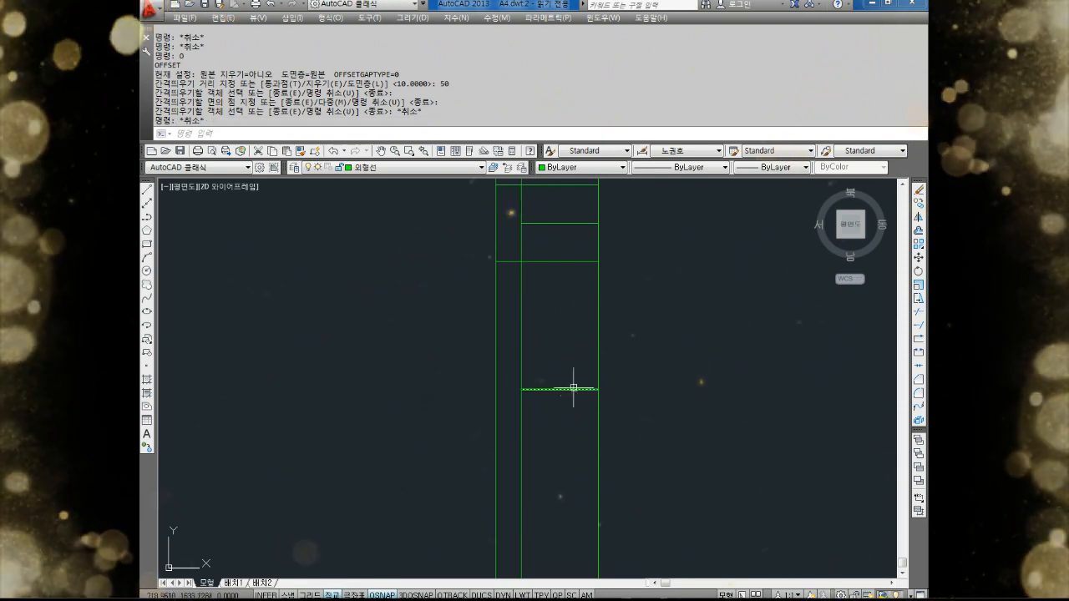
key(Escape)
key(Escape)
key(Escape)
key(Escape)
key(Escape)
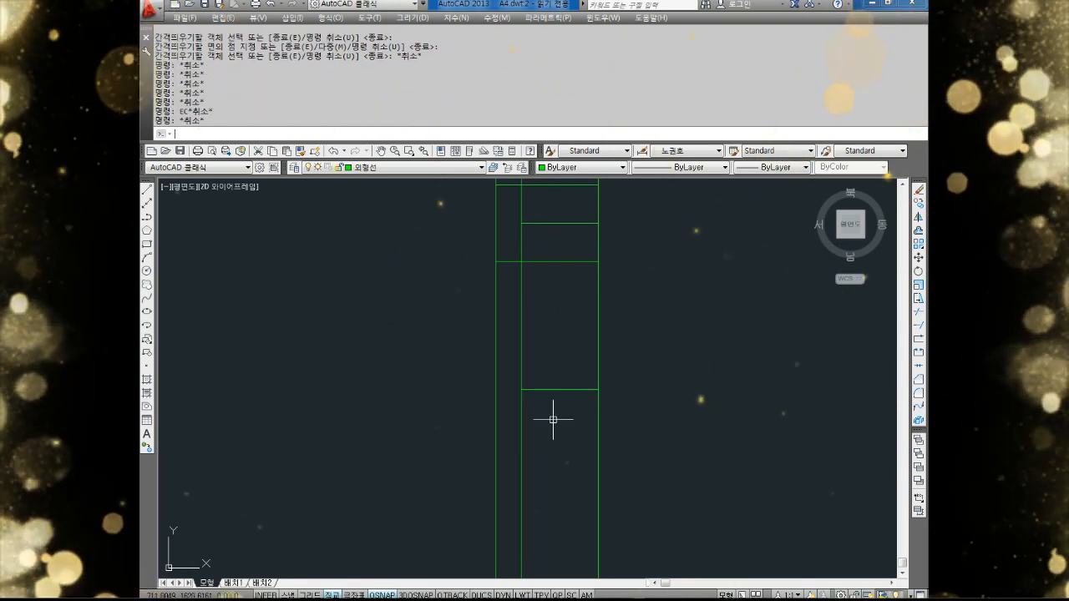
Extend the offset horizontal line to the left construction line and regenerate the drawing.
key(space)
click(506, 380)
click(488, 396)
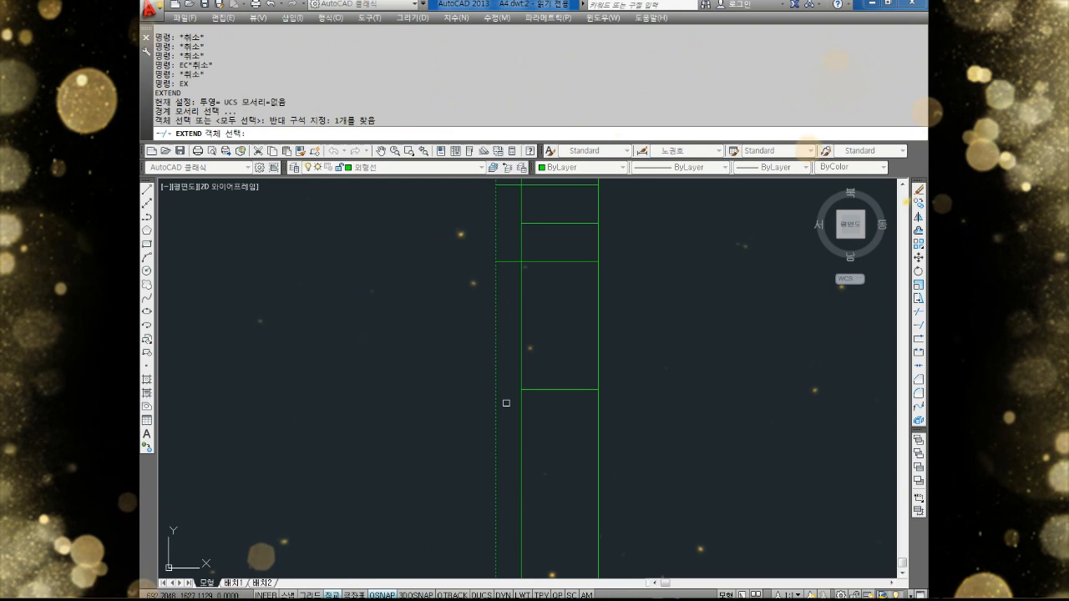
key(space)
click(531, 390)
key(Escape)
key(Escape)
key(Escape)
key(Escape)
key(Escape)
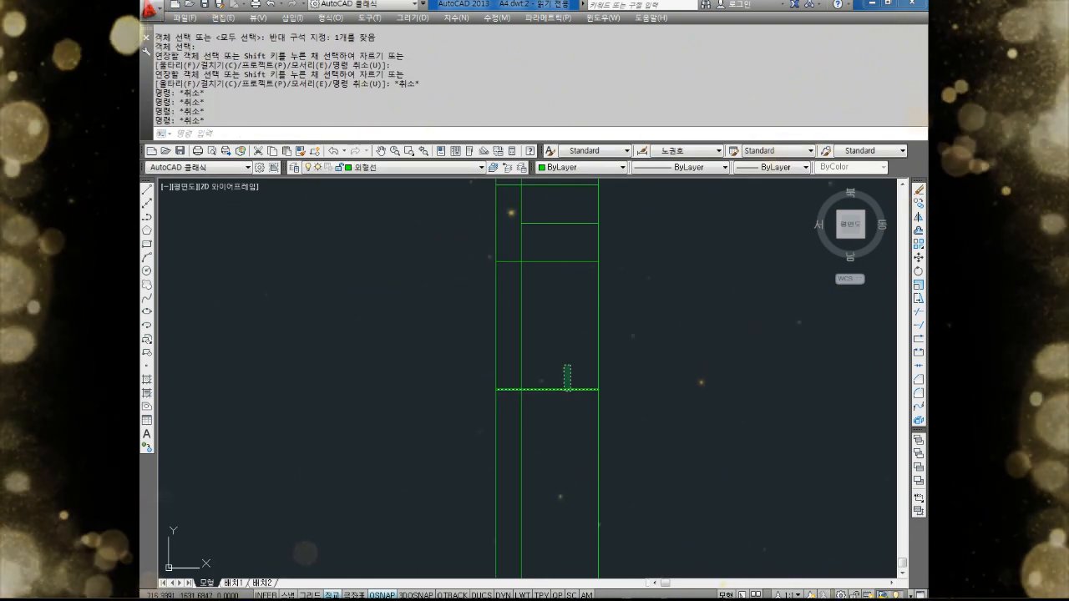
click(557, 407)
key(Escape)
key(Escape)
text(RE)
key(space)
key(Escape)
key(Escape)
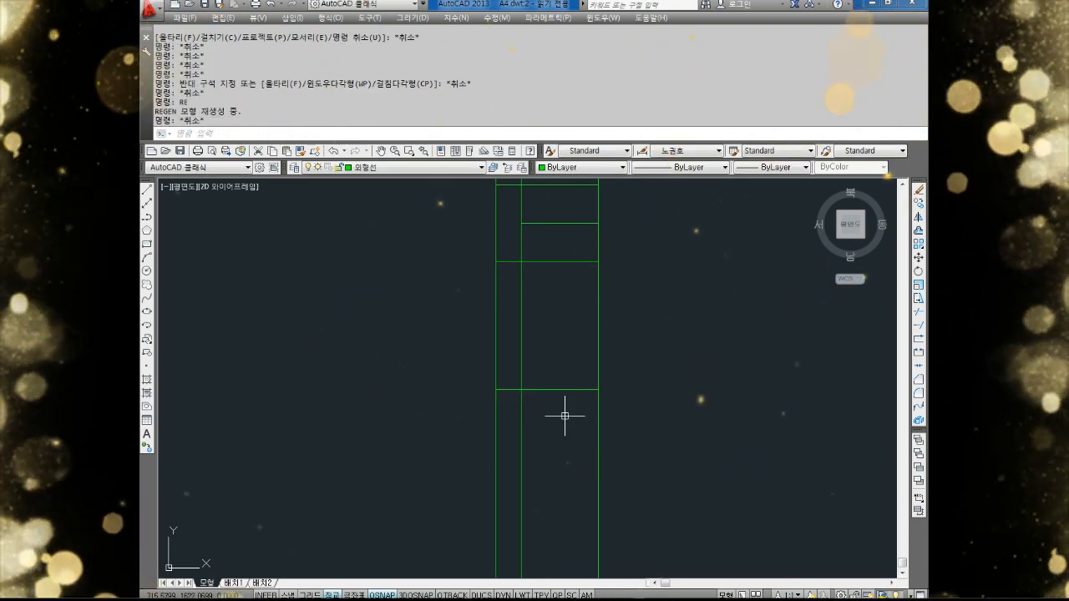
Trim the three vertical construction lines above the offset horizontal line, using that line as the cutting edge.
text(TR)
key(space)
click(570, 362)
click(561, 424)
key(space)
click(646, 309)
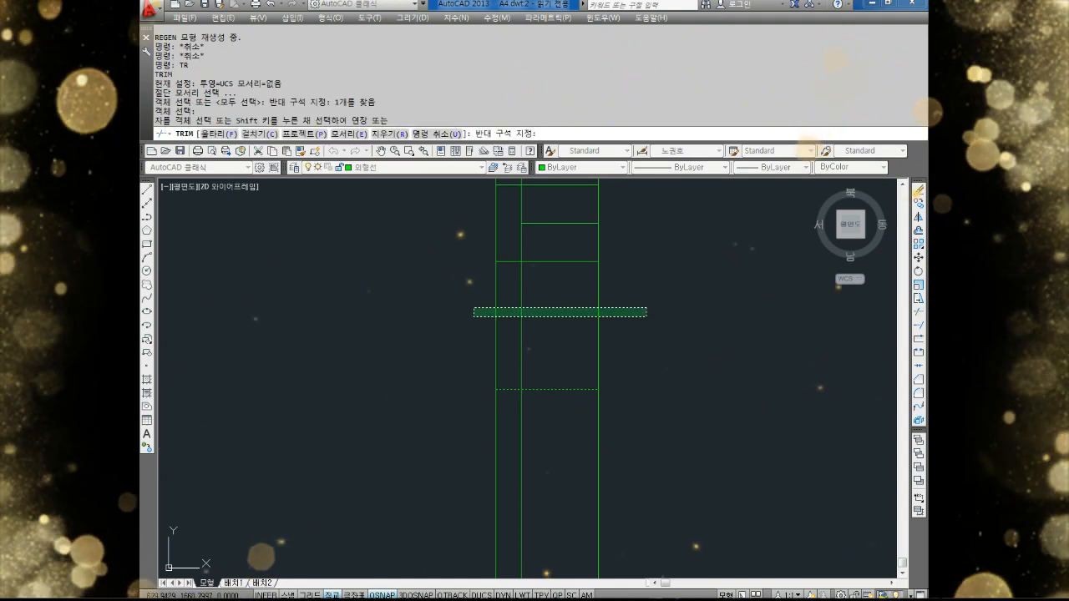
click(474, 316)
key(Escape)
key(Escape)
Erase the three vertical lines running down from the offset horizontal line.
click(626, 441)
click(451, 480)
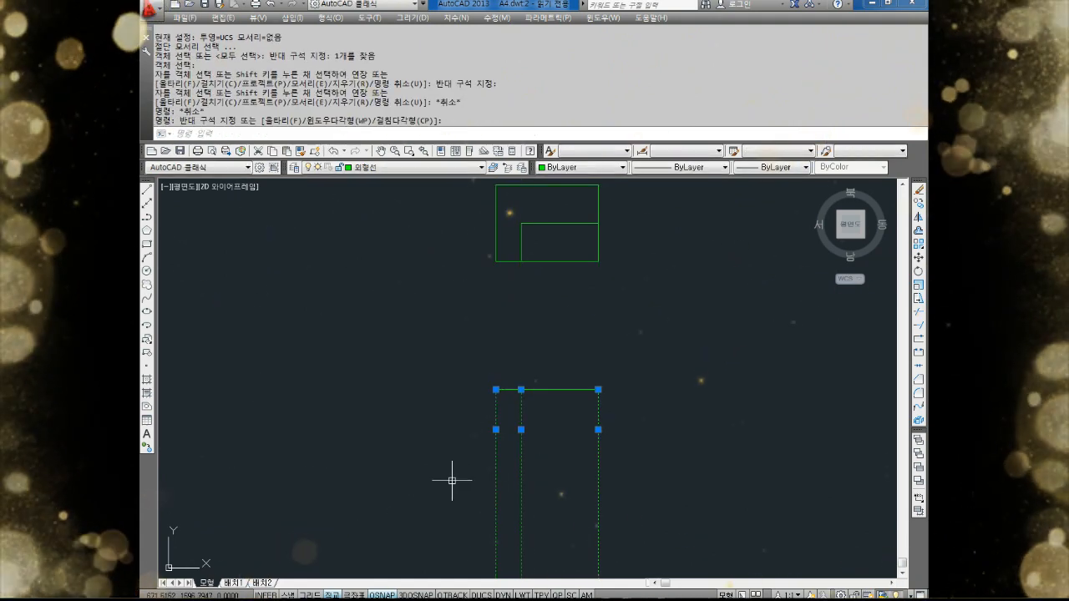
key(Delete)
scroll(594, 390, down, 2)
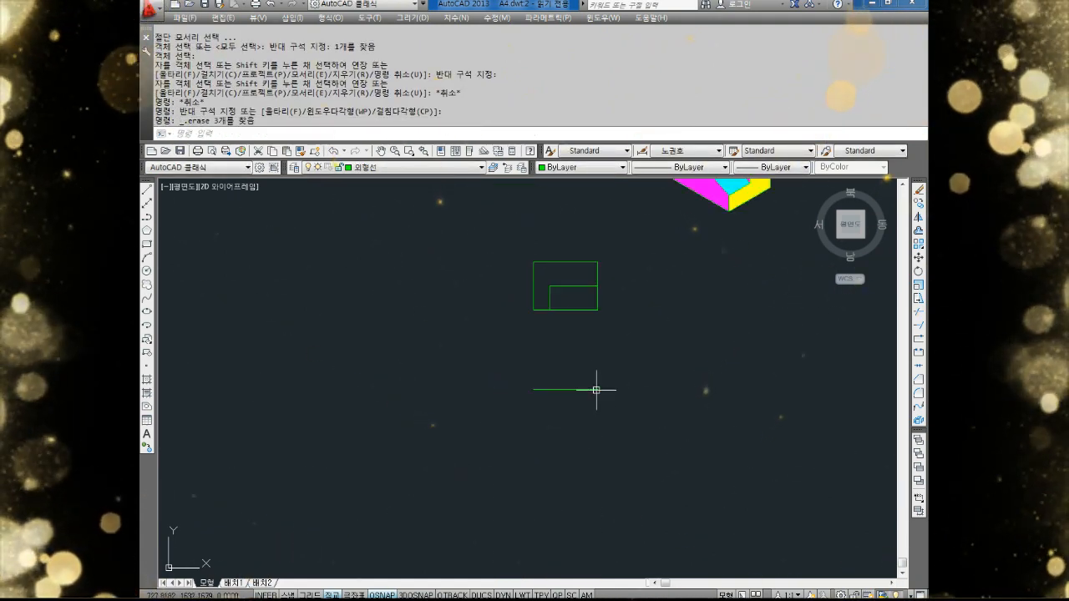
middle_drag(593, 390, 554, 427)
scroll(639, 235, up, 2)
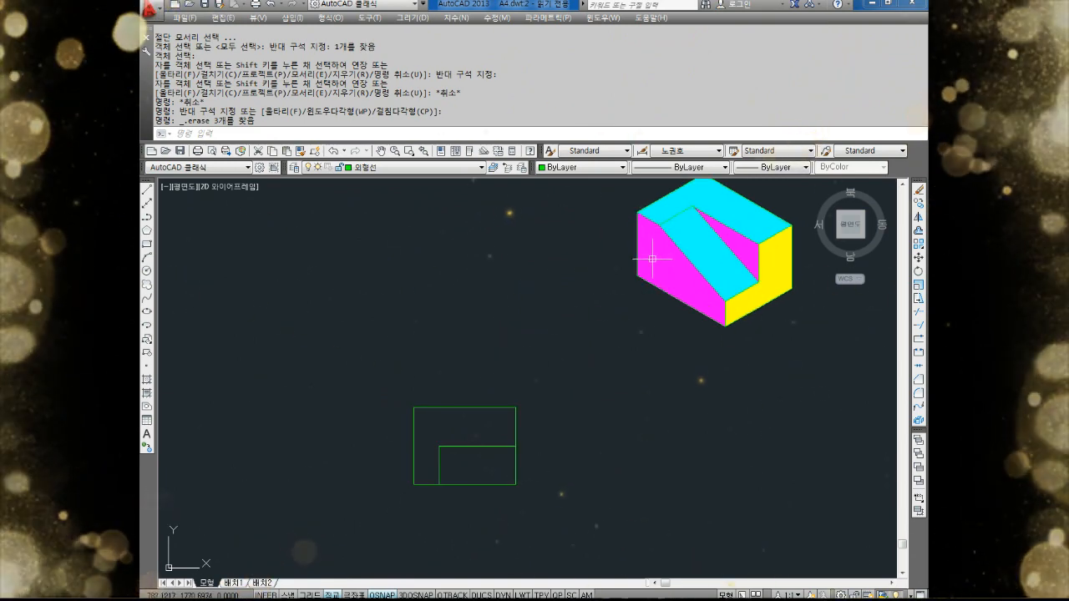
scroll(594, 359, down, 3)
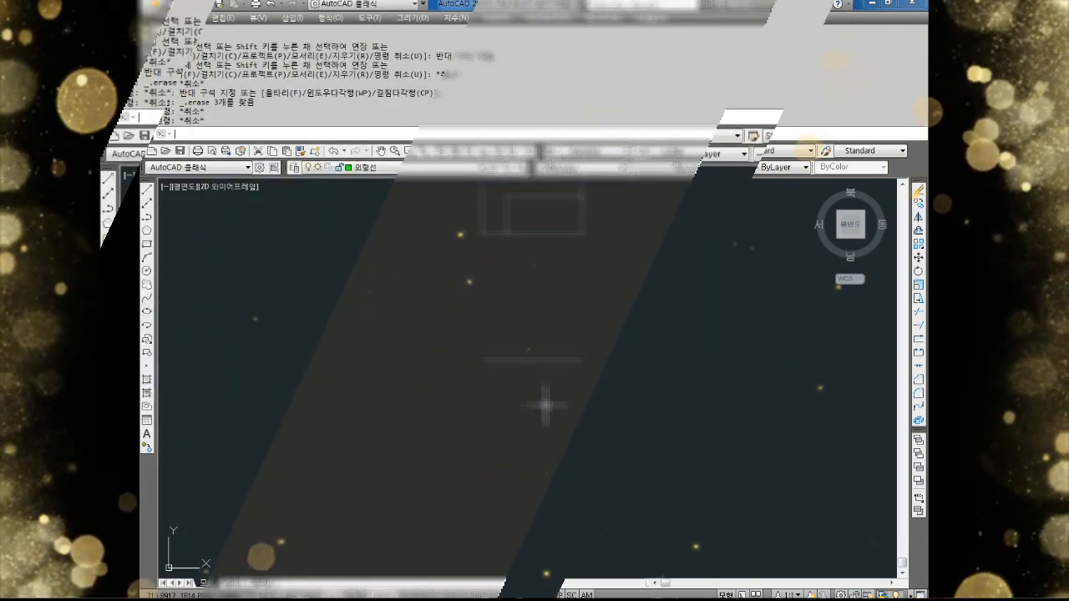
text(o)
key(Return)
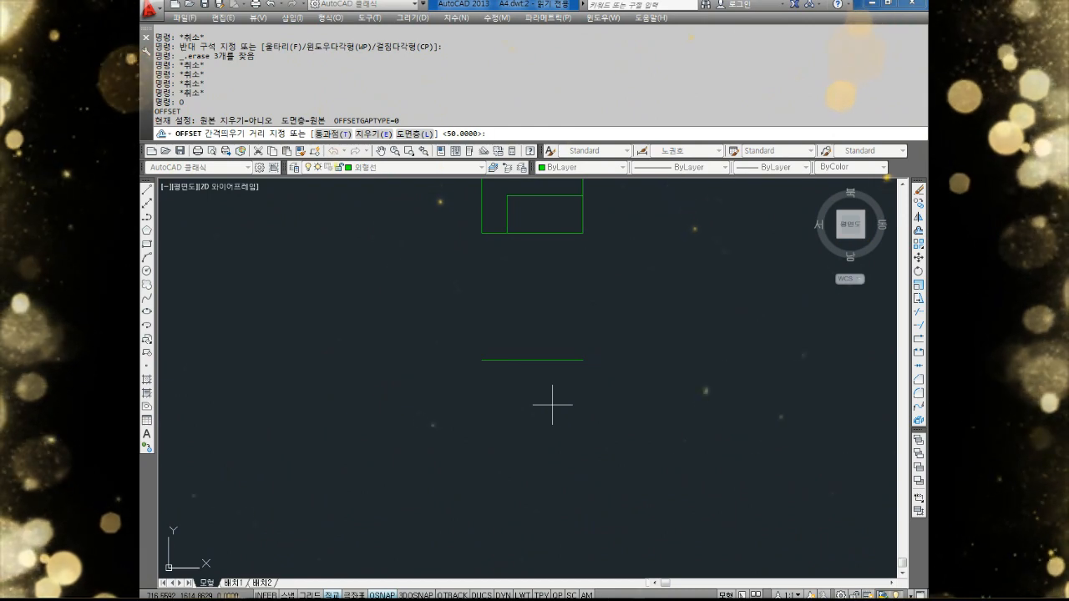
key(Escape)
key(Escape)
key(Escape)
key(Escape)
key(Escape)
key(Escape)
key(Escape)
key(Escape)
key(Escape)
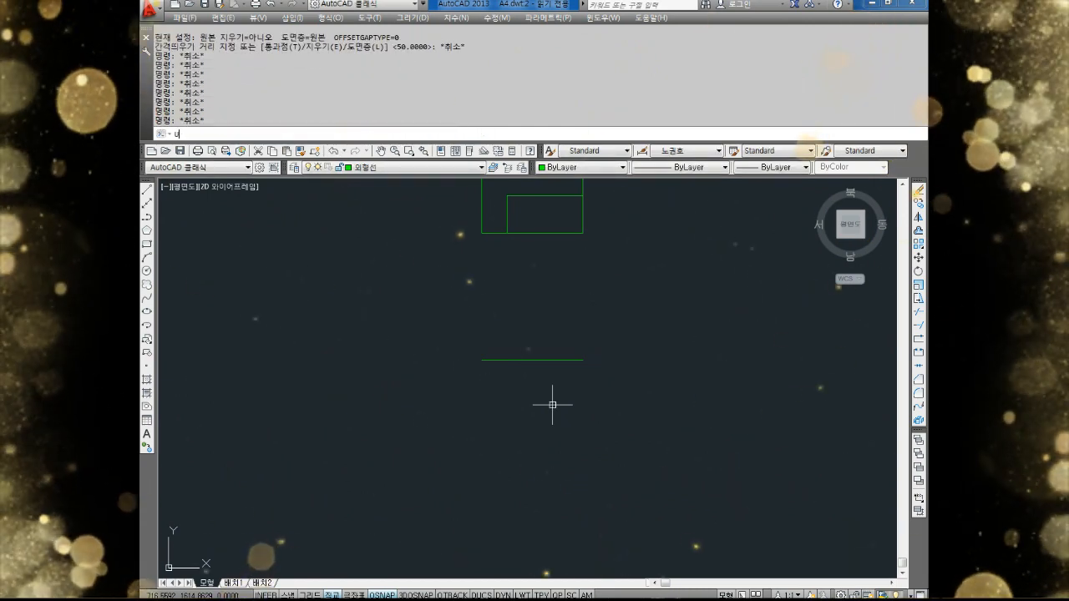
Undo back through the deletion of the three vertical lines below the offset line.
key(ctrl+z)
key(ctrl+z)
key(ctrl+z)
key(ctrl+z)
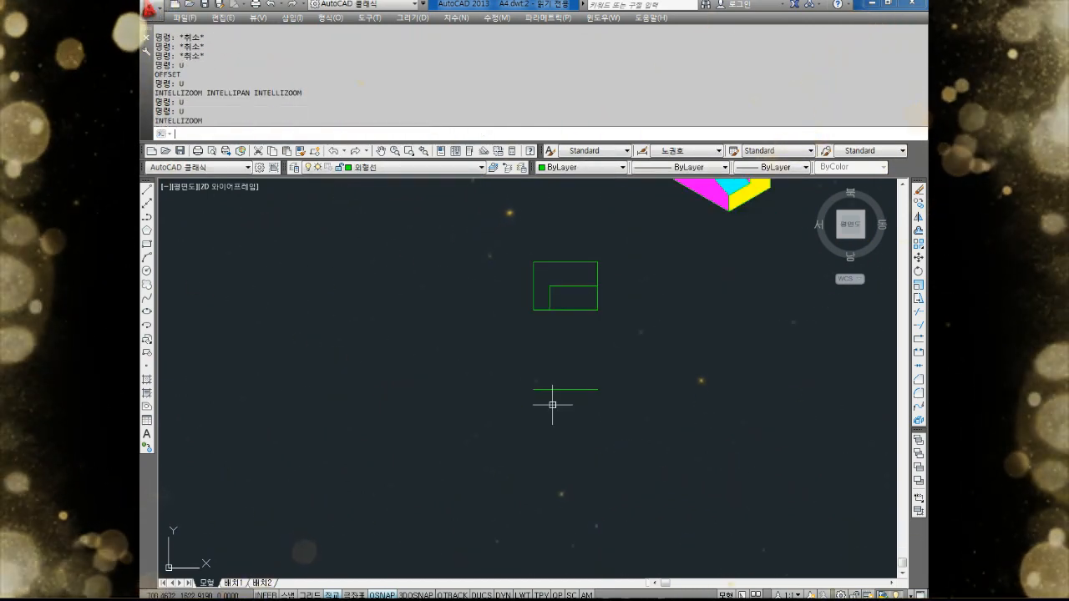
key(ctrl+z)
key(ctrl+z)
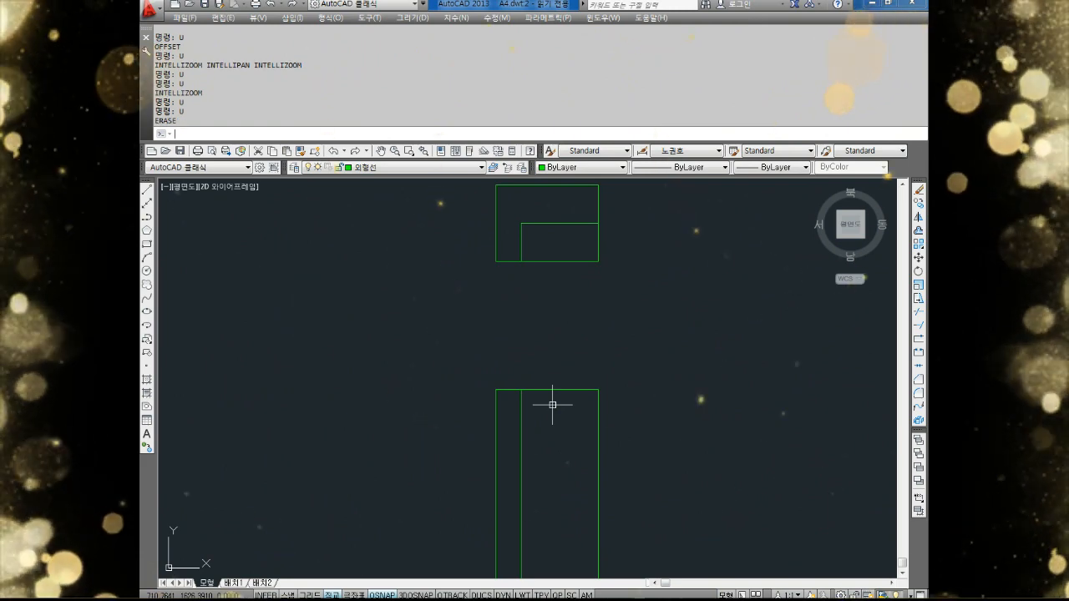
key(Escape)
key(Escape)
key(Escape)
key(Escape)
Offset the horizontal line 25 downward and end the command.
text(o)
key(Return)
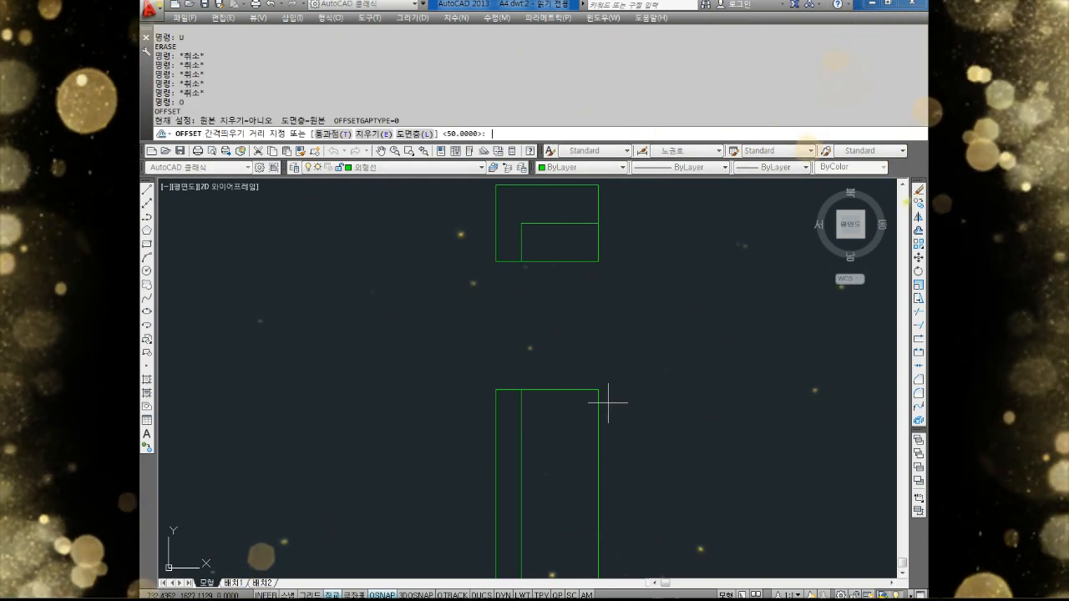
text(25)
key(Return)
click(578, 392)
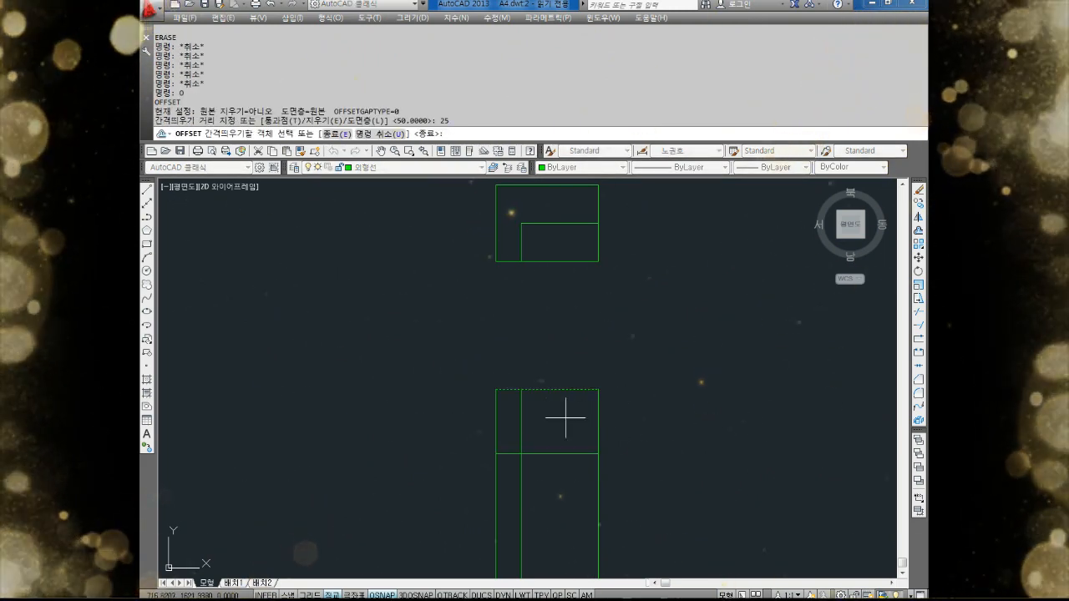
click(573, 477)
middle_drag(573, 477, 570, 456)
key(Escape)
key(Escape)
key(Escape)
key(Escape)
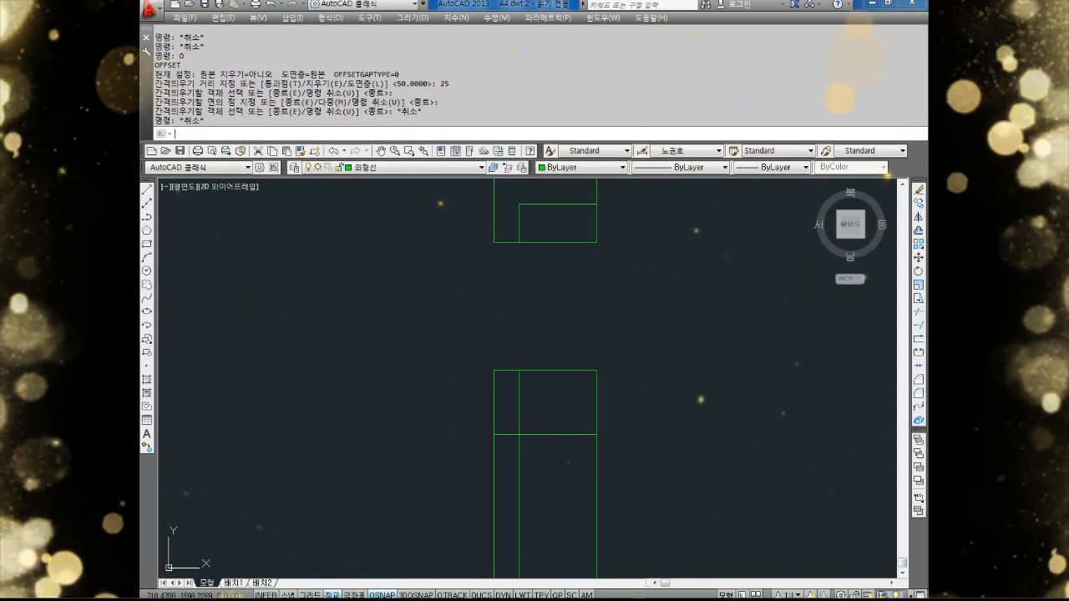
Trim the three vertical lines below the new lower horizontal edge to close the lower view's rectangle.
text(TR)
key(Return)
key(Return)
click(656, 471)
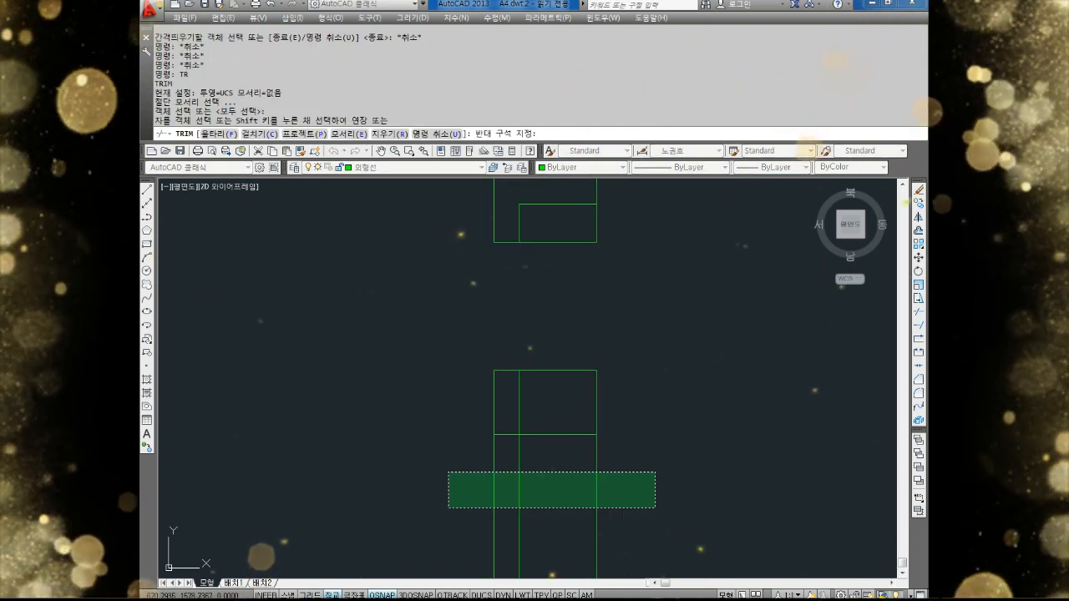
click(449, 507)
key(Escape)
key(Escape)
scroll(519, 477, down, 2)
middle_drag(537, 470, 531, 494)
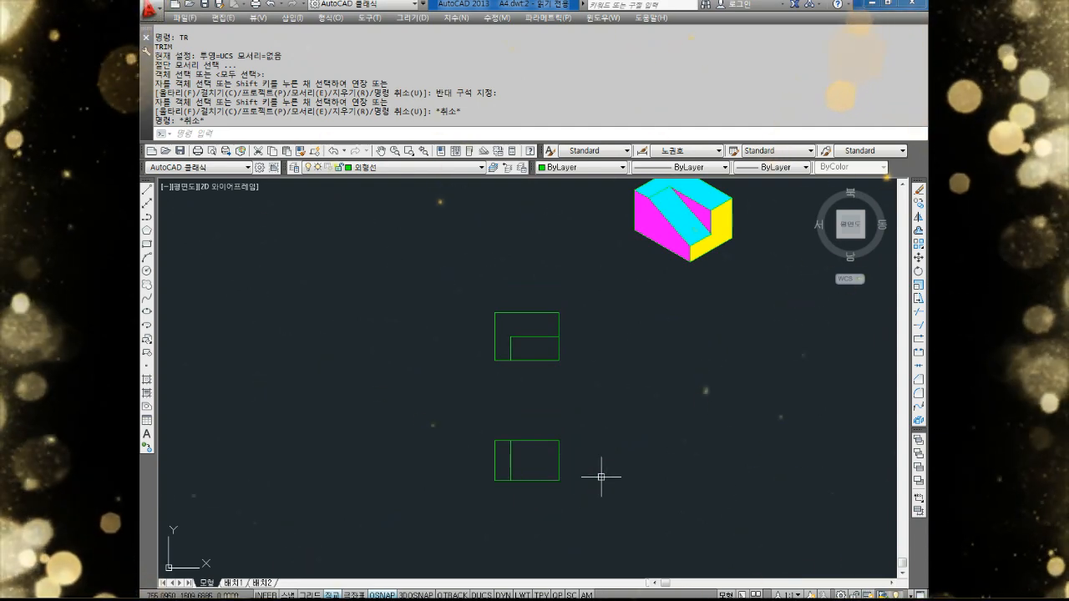
scroll(536, 461, up, 2)
scroll(544, 467, down, 2)
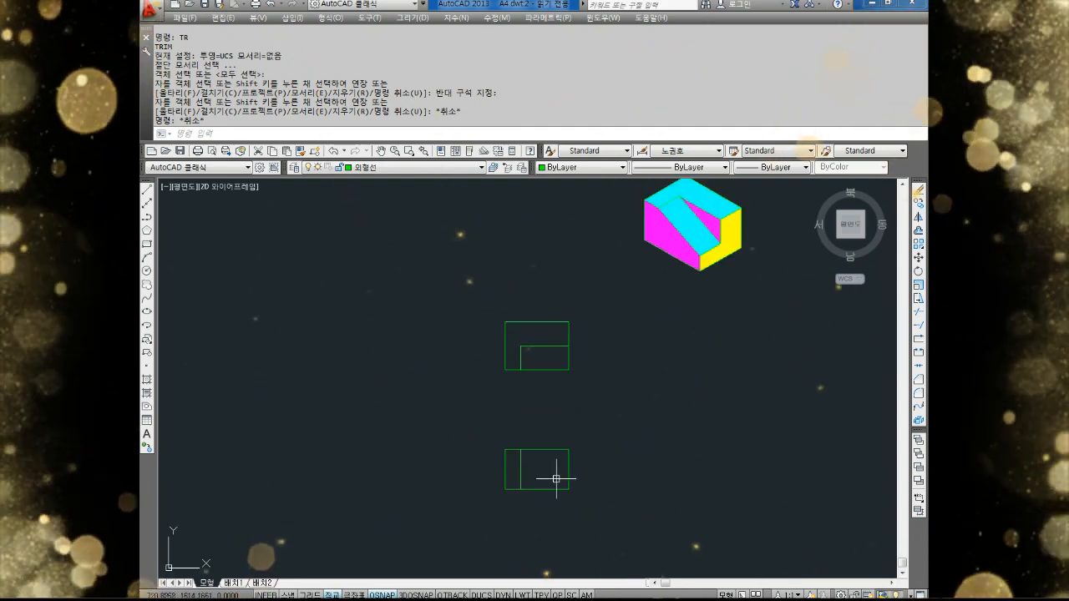
click(522, 468)
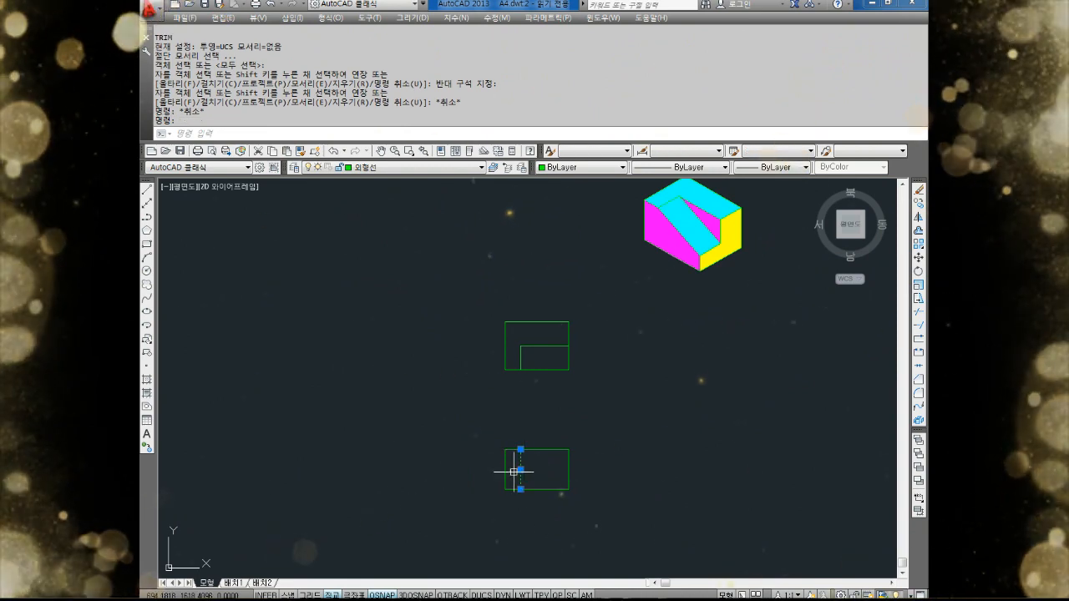
scroll(528, 467, up, 4)
middle_drag(605, 435, 553, 410)
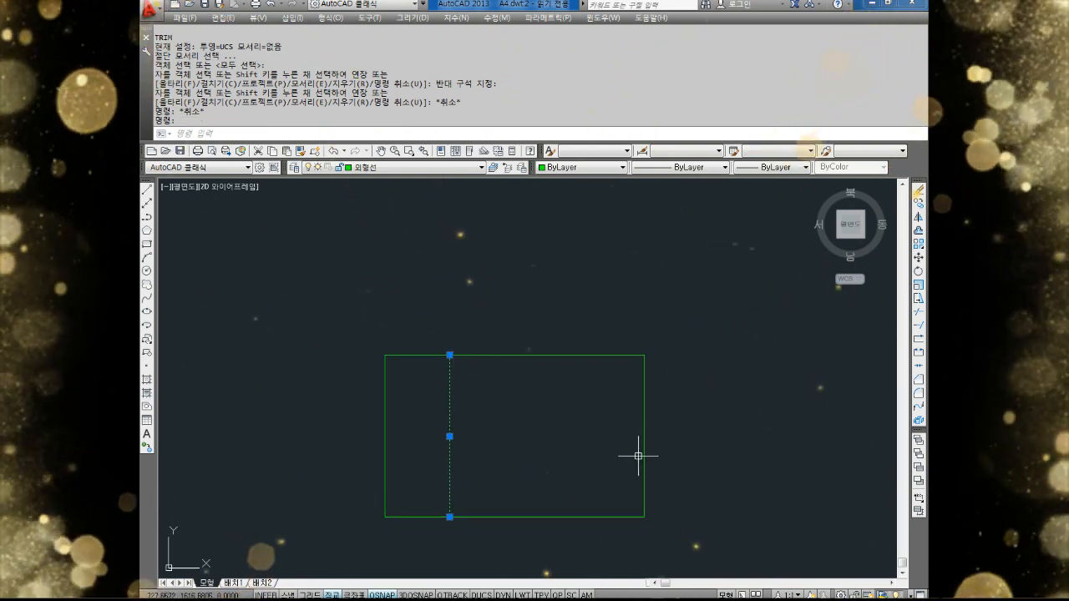
scroll(644, 459, down, 2)
key(Escape)
key(Escape)
key(Escape)
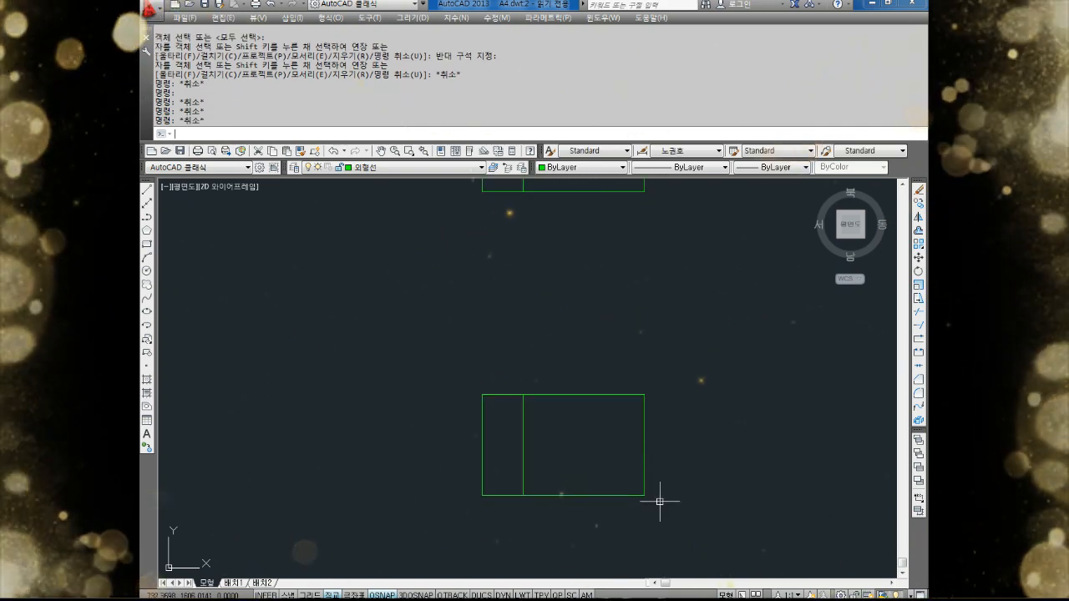
text(ㄴ)
key(Return)
text(10)
key(Return)
key(Escape)
key(Escape)
key(Escape)
key(Escape)
key(Escape)
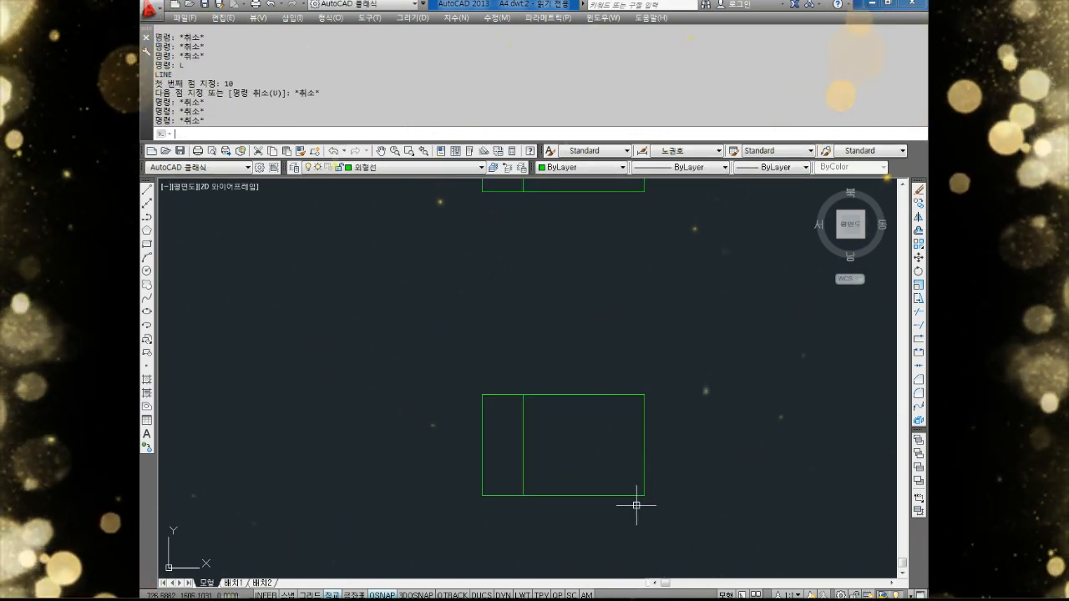
Offset the bottom edge of the lower view 10 upward and end the command.
text(o)
key(Return)
text(10)
key(Return)
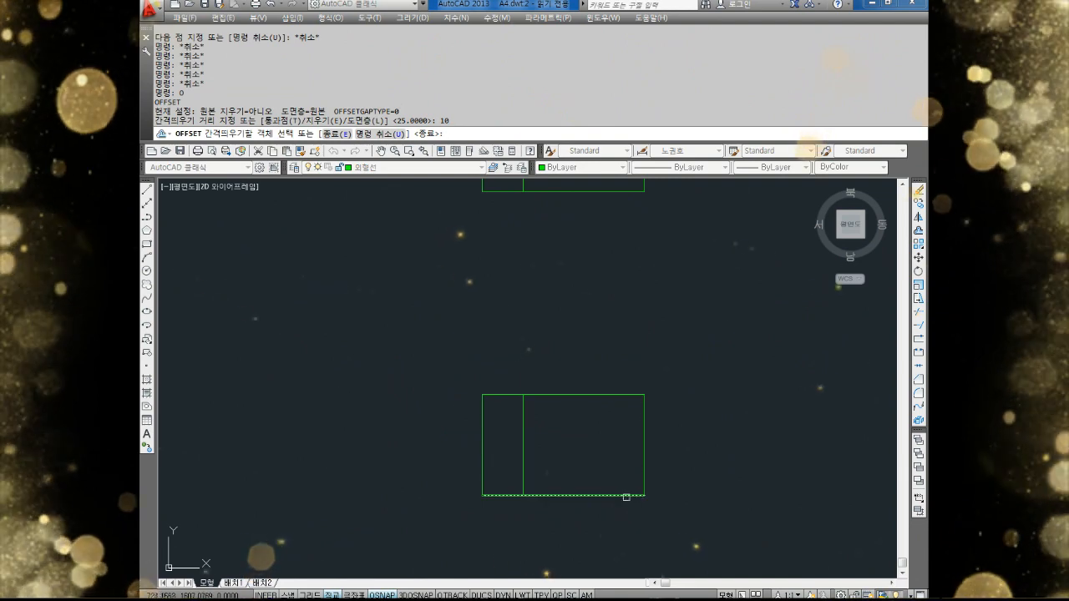
click(625, 496)
click(620, 478)
key(Escape)
scroll(505, 406, up, 2)
key(Escape)
key(Escape)
key(Escape)
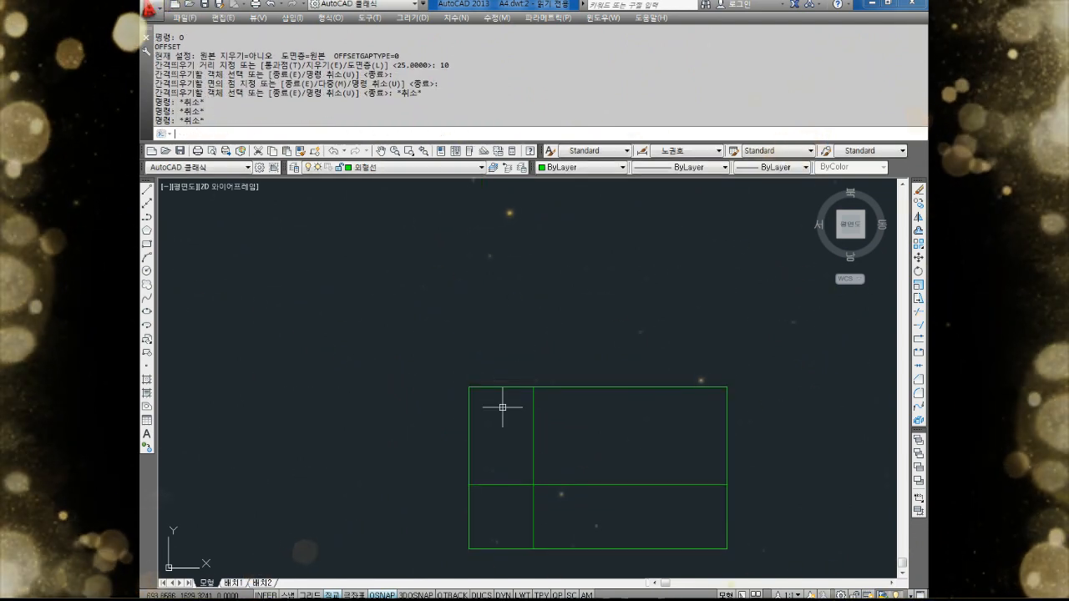
Draw the sloped line from the offset line's right end to the inner vertical line's upper end.
text(ㄴ)
key(Return)
click(723, 485)
click(534, 387)
key(Escape)
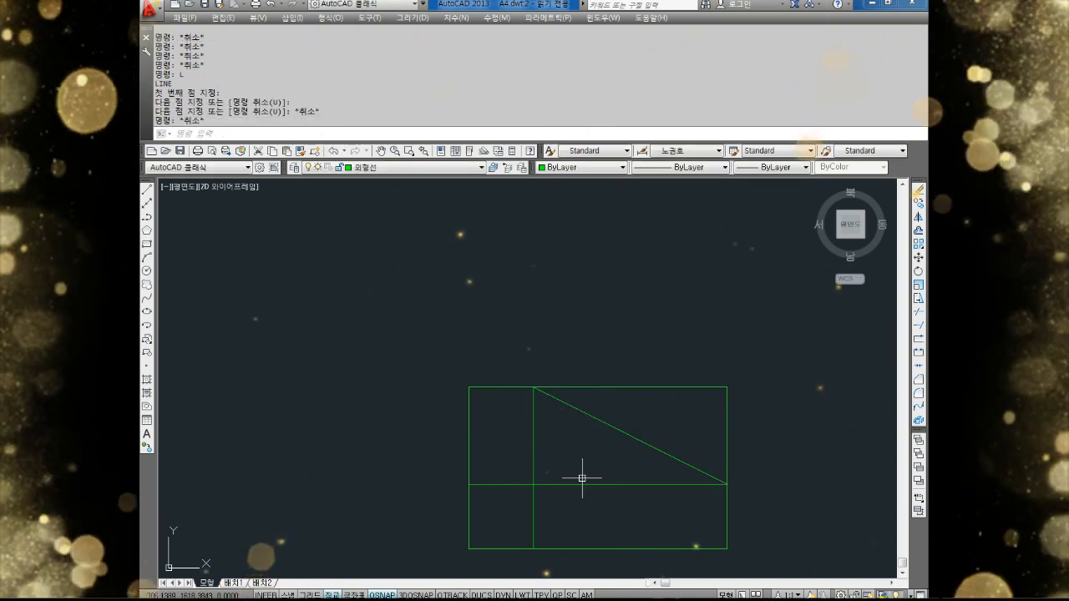
Erase the inner vertical line and the offset horizontal line from the lower view.
click(580, 480)
click(501, 515)
key(Delete)
scroll(535, 476, down, 5)
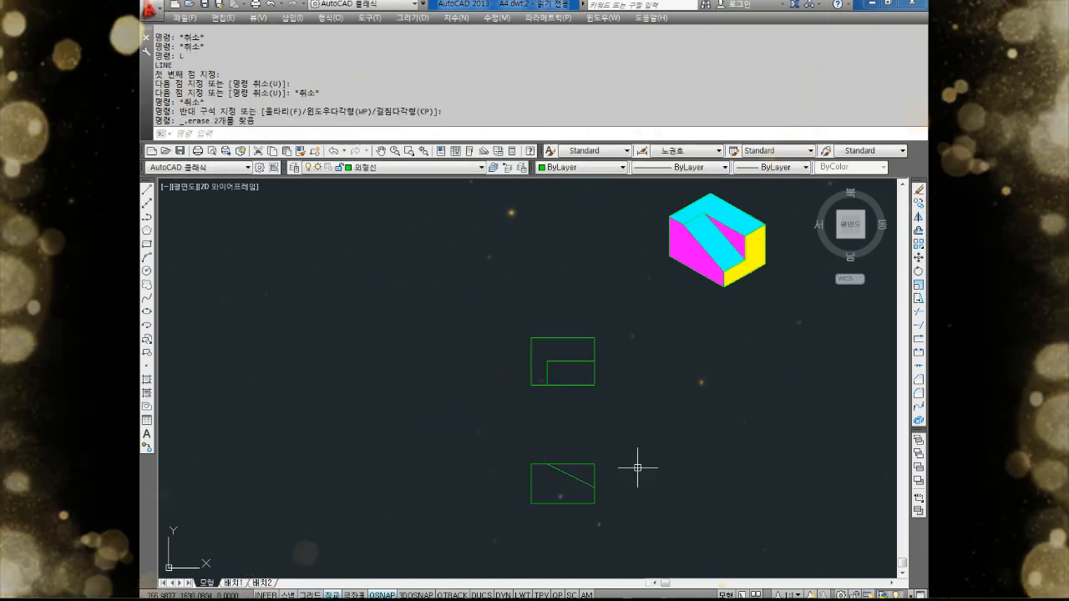
middle_drag(624, 452, 567, 441)
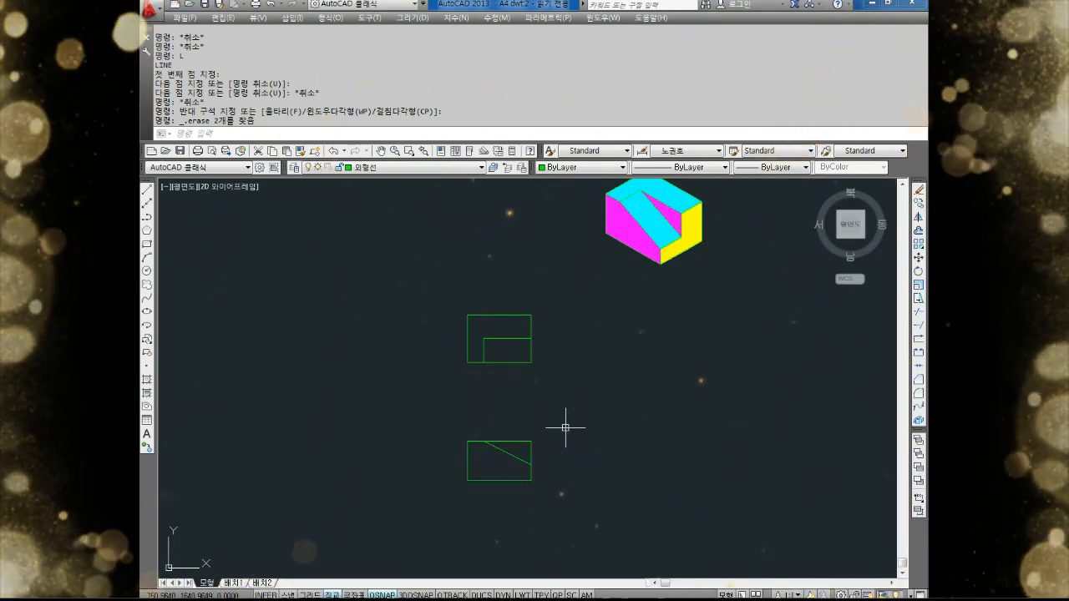
scroll(526, 426, down, 3)
key(Escape)
key(Escape)
key(Escape)
key(Escape)
key(Escape)
key(Escape)
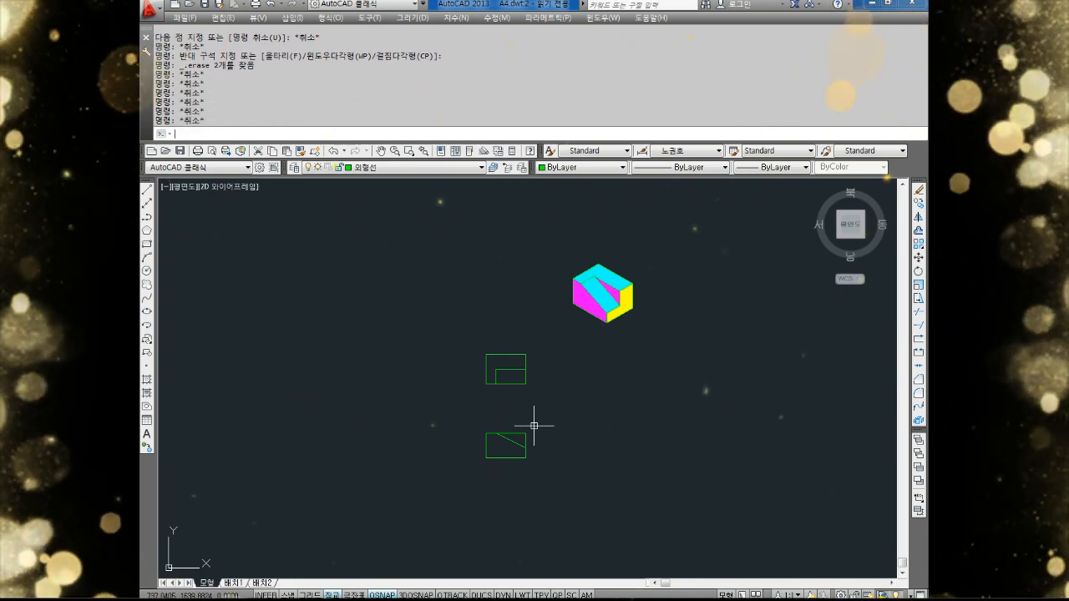
key(Escape)
key(Escape)
key(Escape)
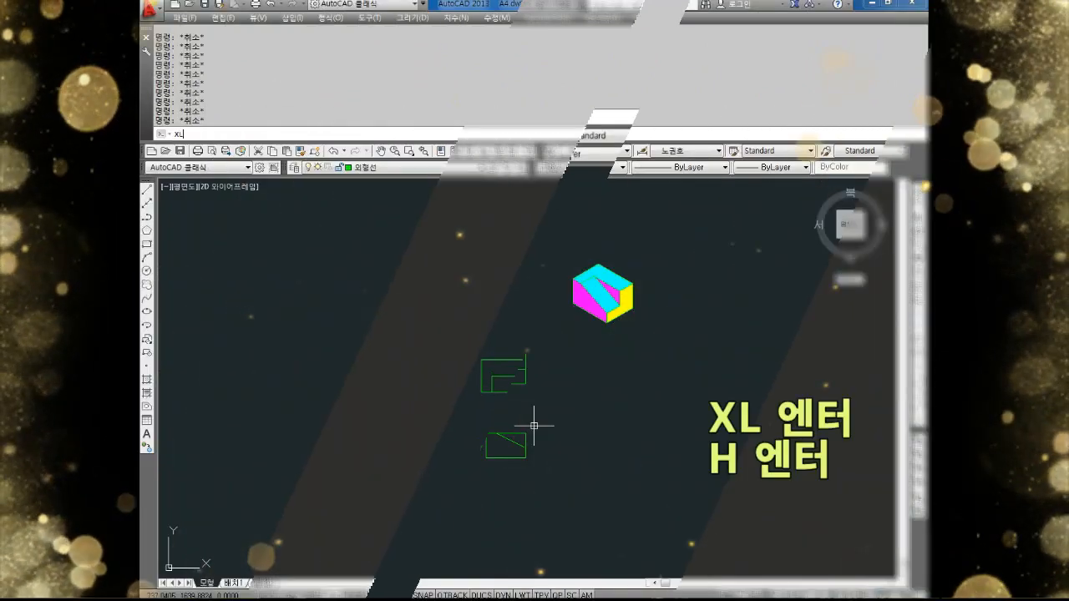
Draw horizontal construction lines (XLINE, H) through the upper view's top edge, inner horizontal edge and bottom edge.
text(XL)
key(Return)
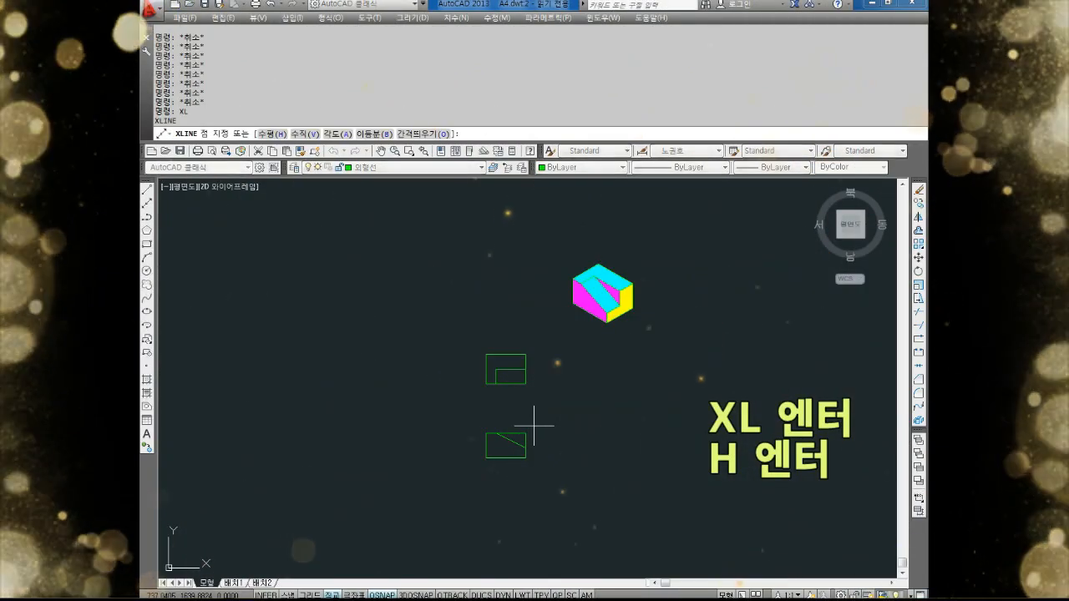
text(H)
key(Return)
scroll(522, 382, up, 2)
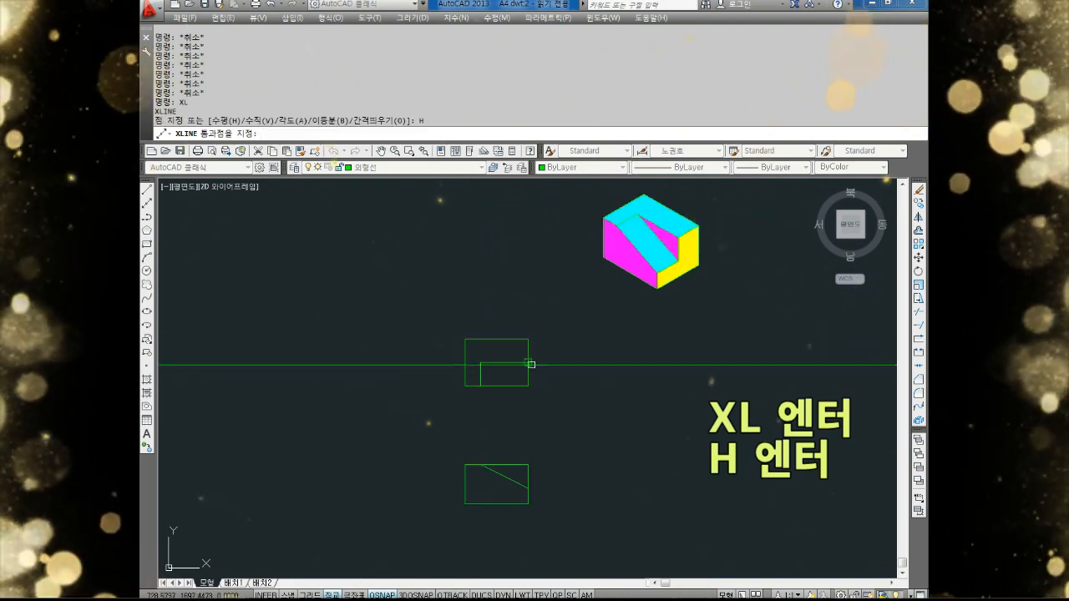
click(528, 338)
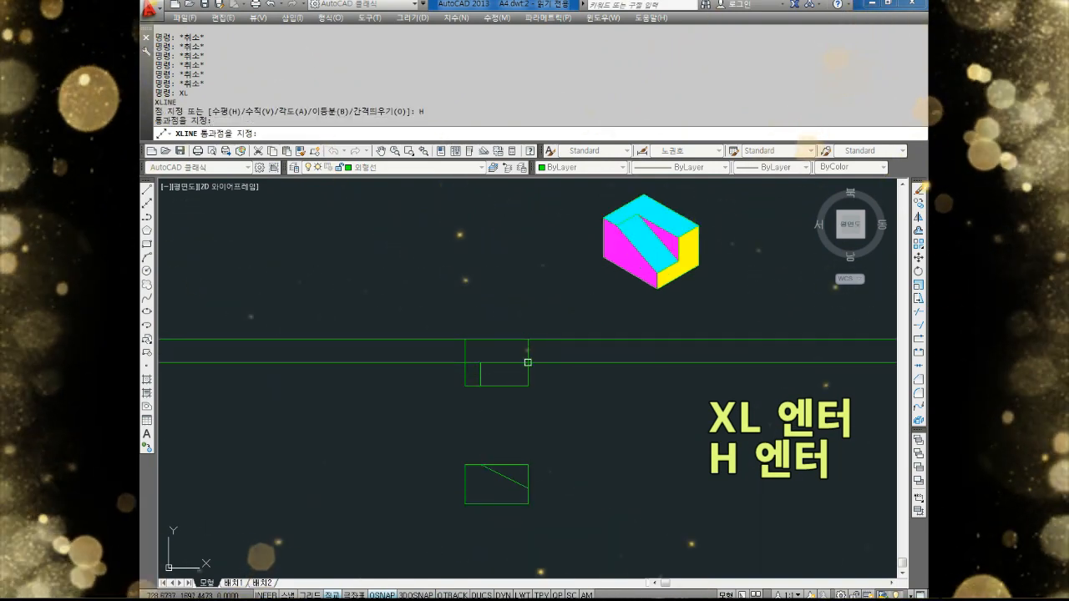
click(527, 363)
click(528, 386)
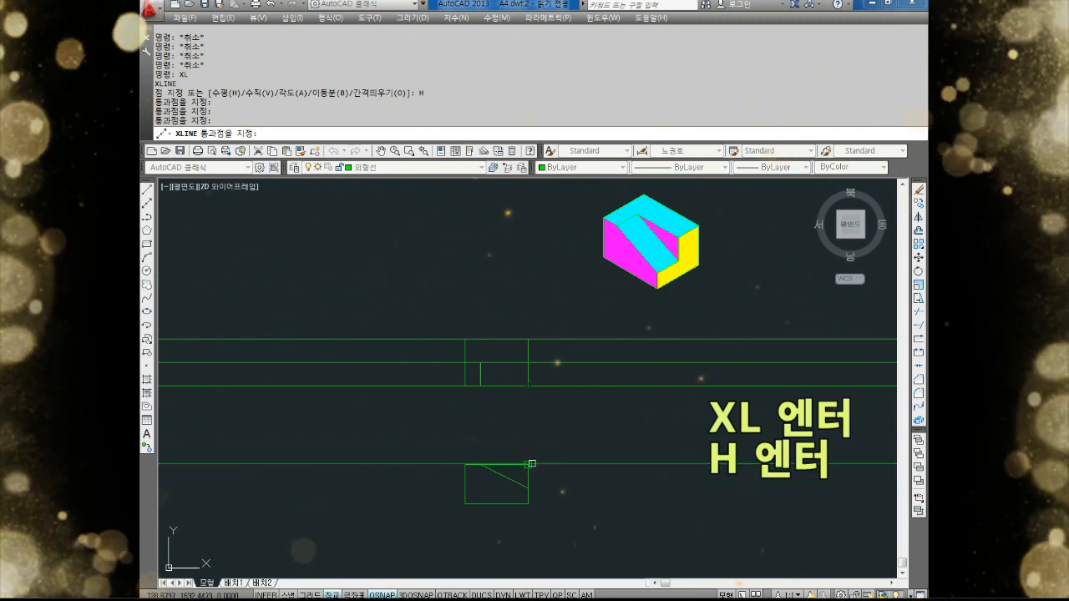
Add horizontal construction lines through the lower view's top edge, slope end and bottom edge, and end the command.
click(527, 464)
click(531, 485)
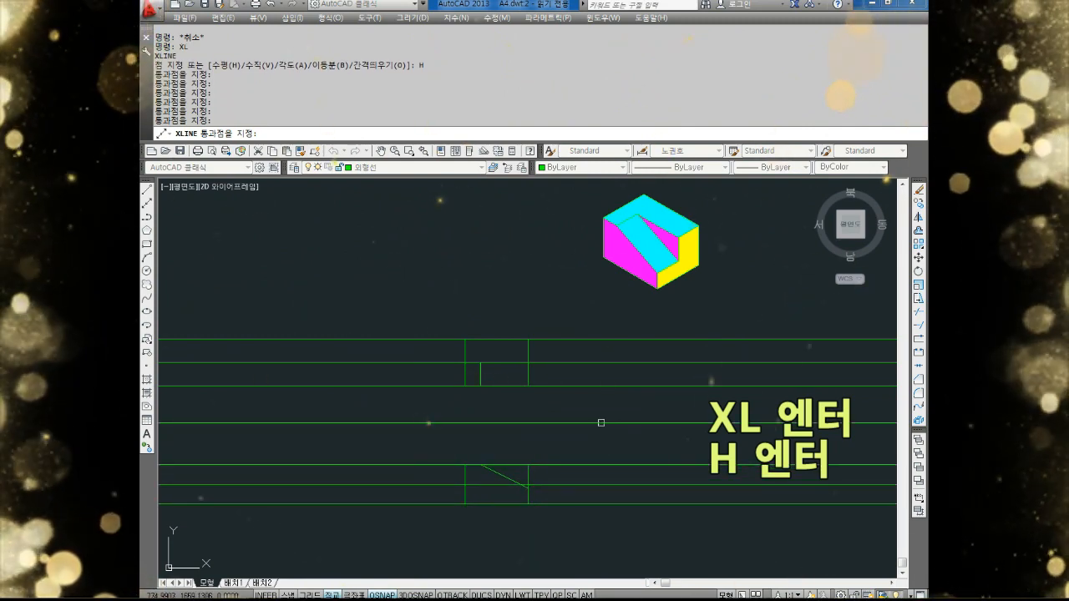
key(Escape)
key(Escape)
key(Escape)
mouse_move(625, 423)
middle_down()
mouse_move(595, 410)
mouse_move(579, 422)
mouse_move(540, 384)
middle_up()
scroll(595, 410, down, 2)
scroll(599, 436, up, 2)
scroll(576, 417, down, 2)
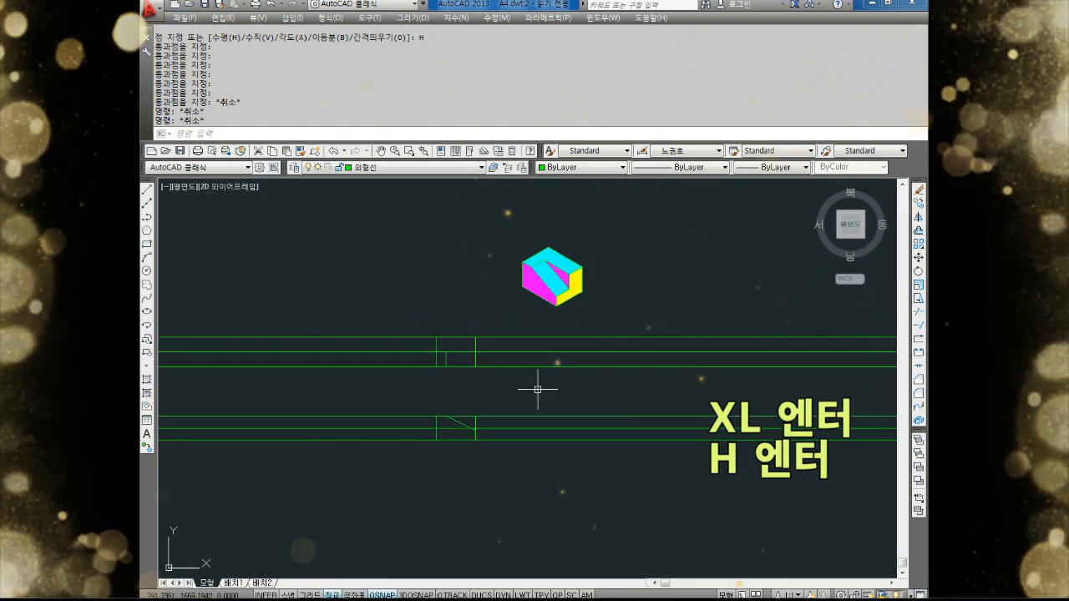
scroll(539, 384, up, 2)
click(609, 291)
click(544, 386)
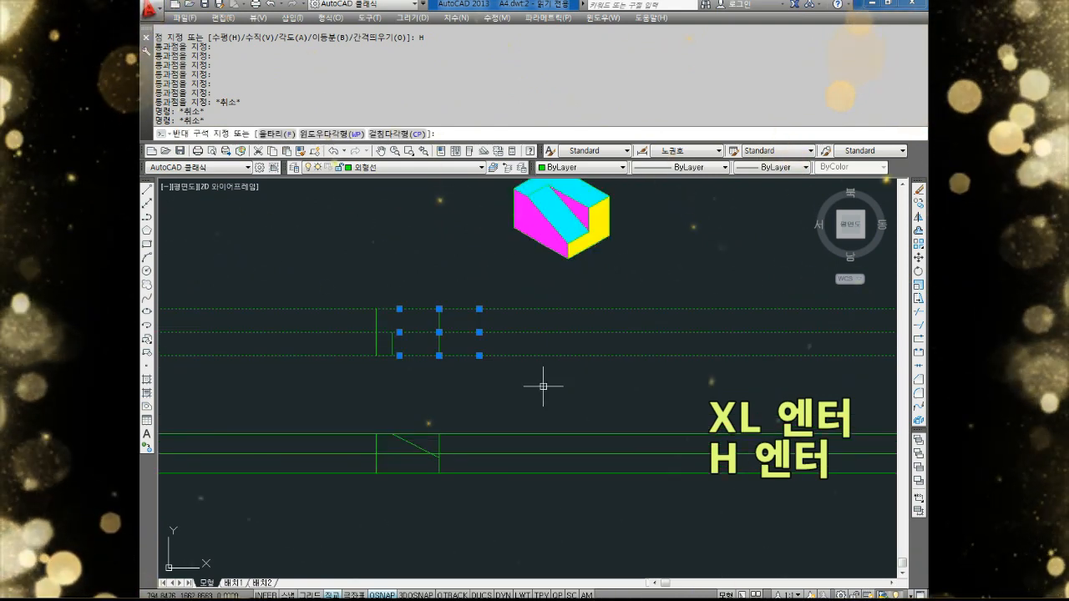
key(Escape)
key(Escape)
key(Escape)
Draw a circle about 21.6 units in radius over the upper construction lines, to the right of the upper view.
text(C)
key(Return)
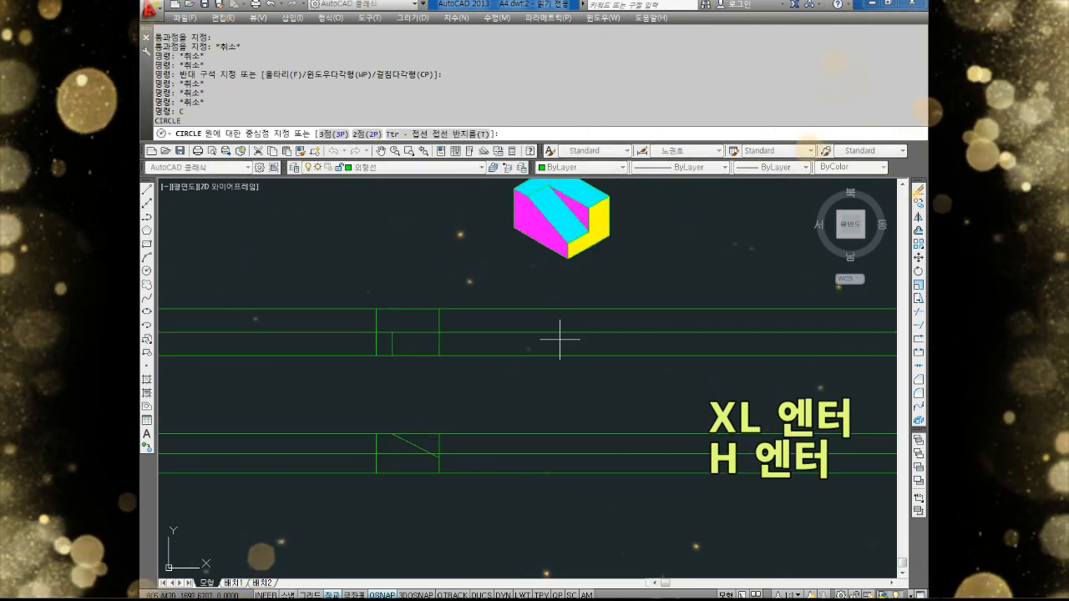
click(560, 339)
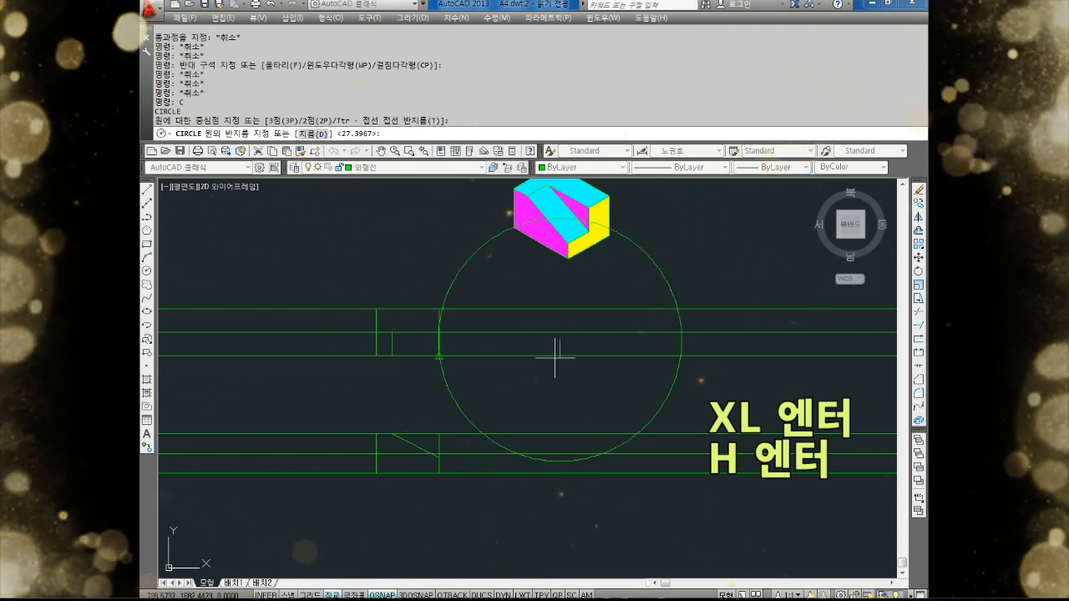
key(Escape)
middle_drag(556, 382, 594, 396)
key(Escape)
key(Escape)
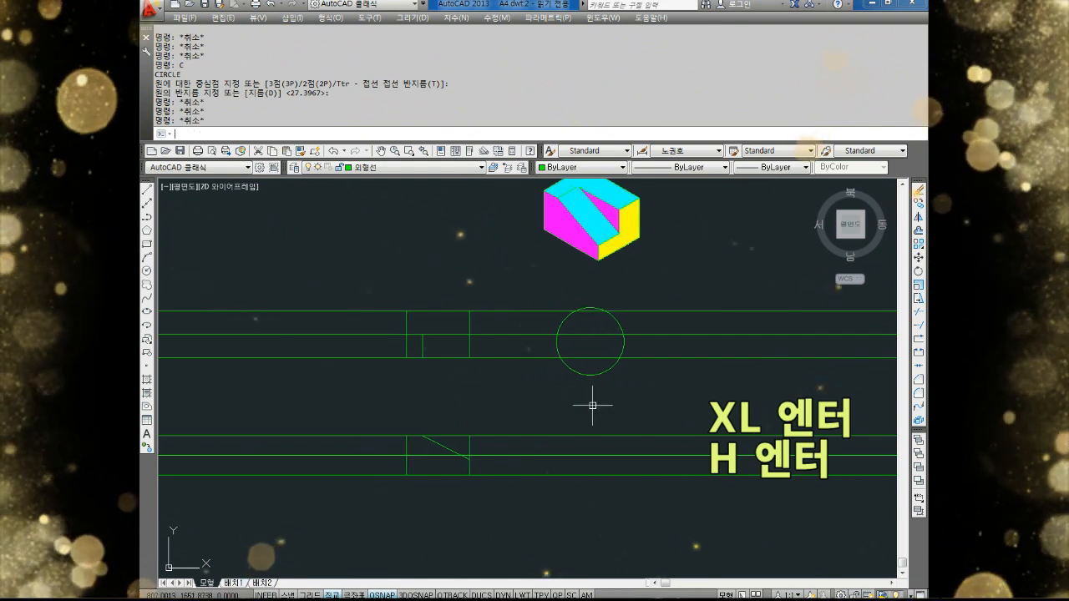
key(Escape)
key(Escape)
key(Escape)
key(Escape)
key(Escape)
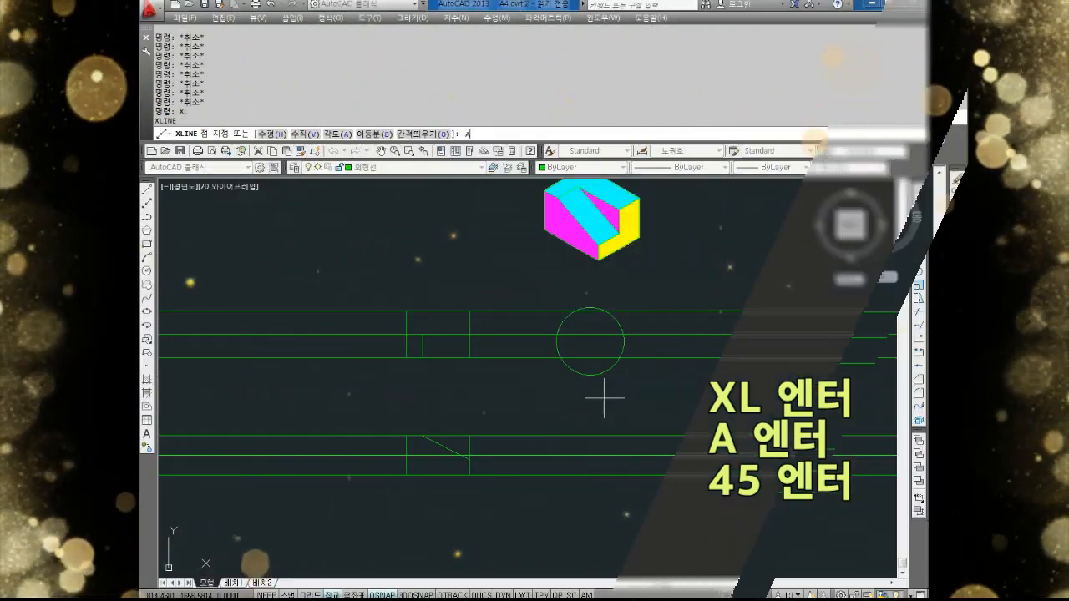
Draw a 45° construction line (XLINE, A) through a nearest-snapped point on the upper view's middle horizontal line, right of the view.
key(Return)
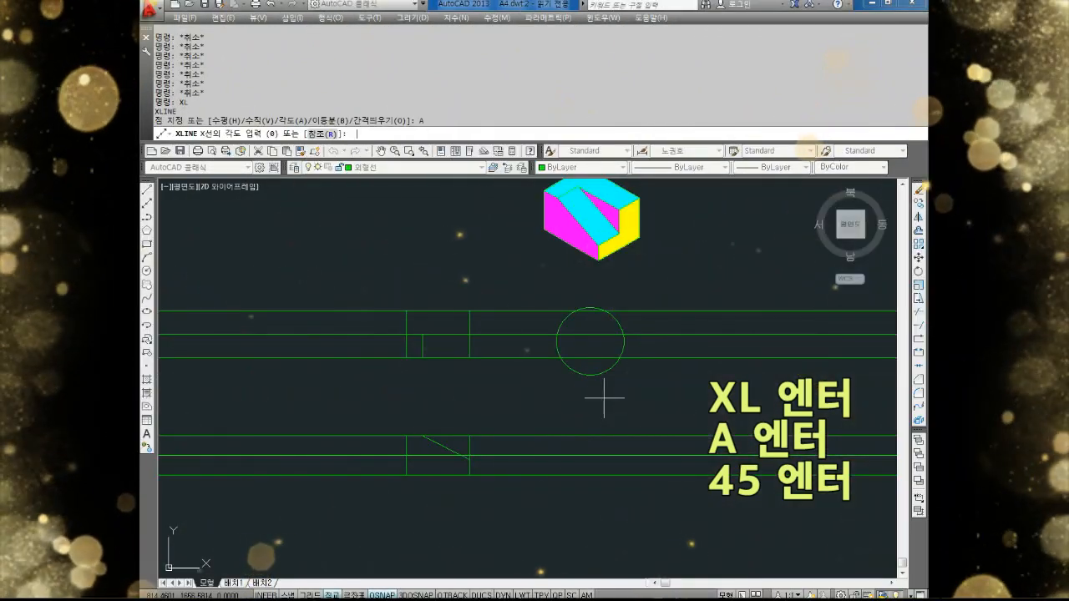
key(Return)
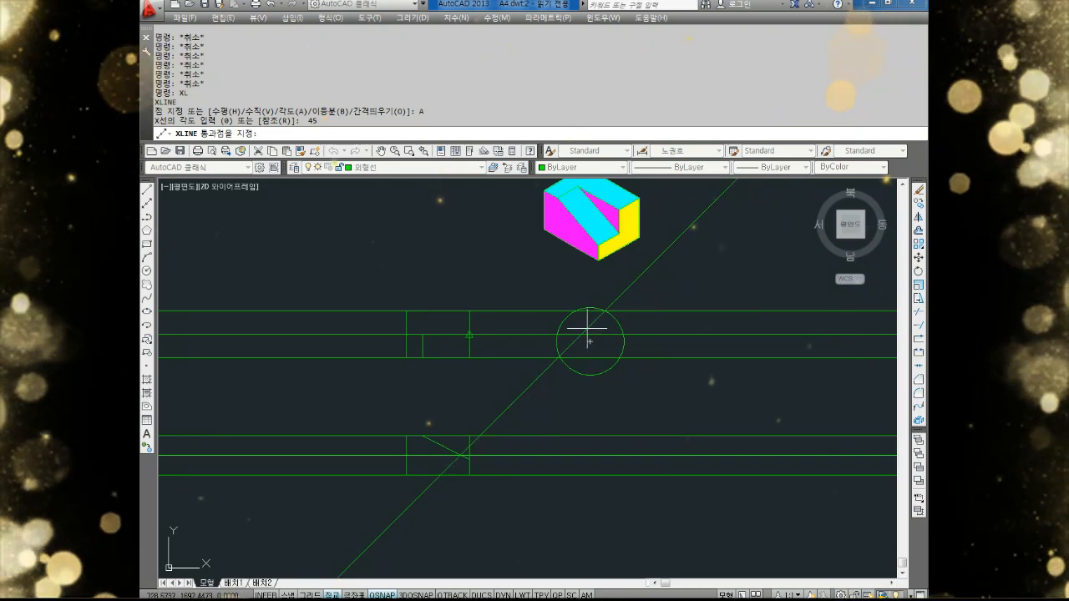
scroll(591, 333, up, 2)
scroll(592, 333, down, 2)
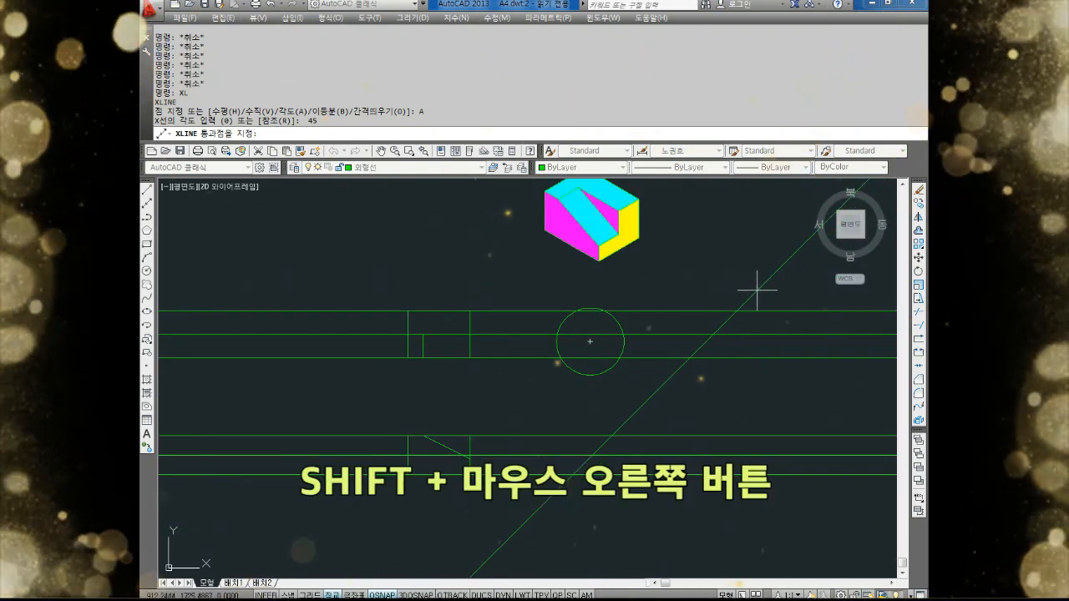
shift+right_click(716, 264)
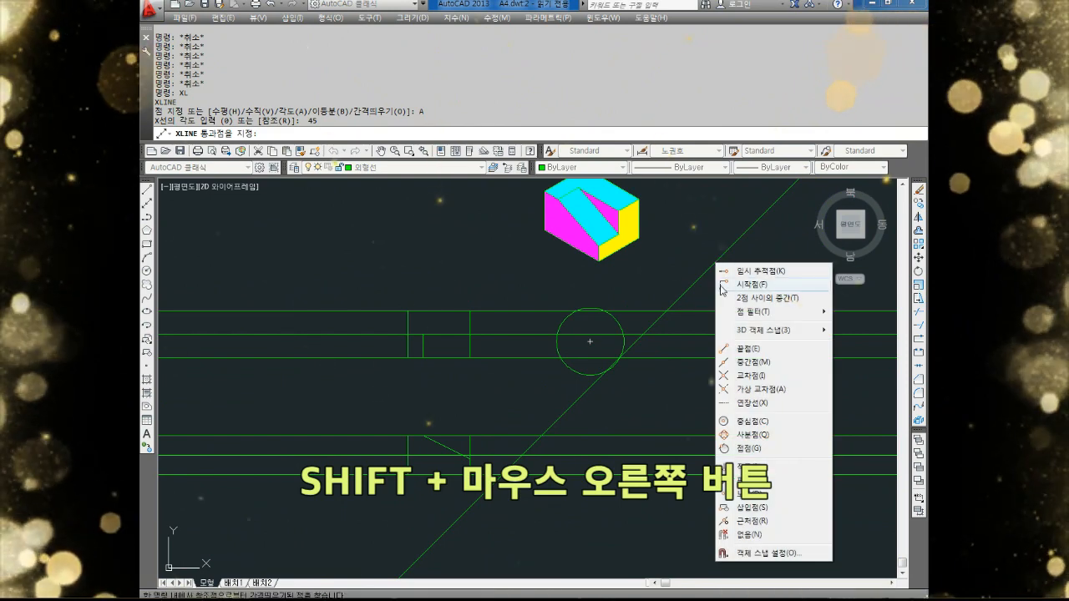
click(757, 522)
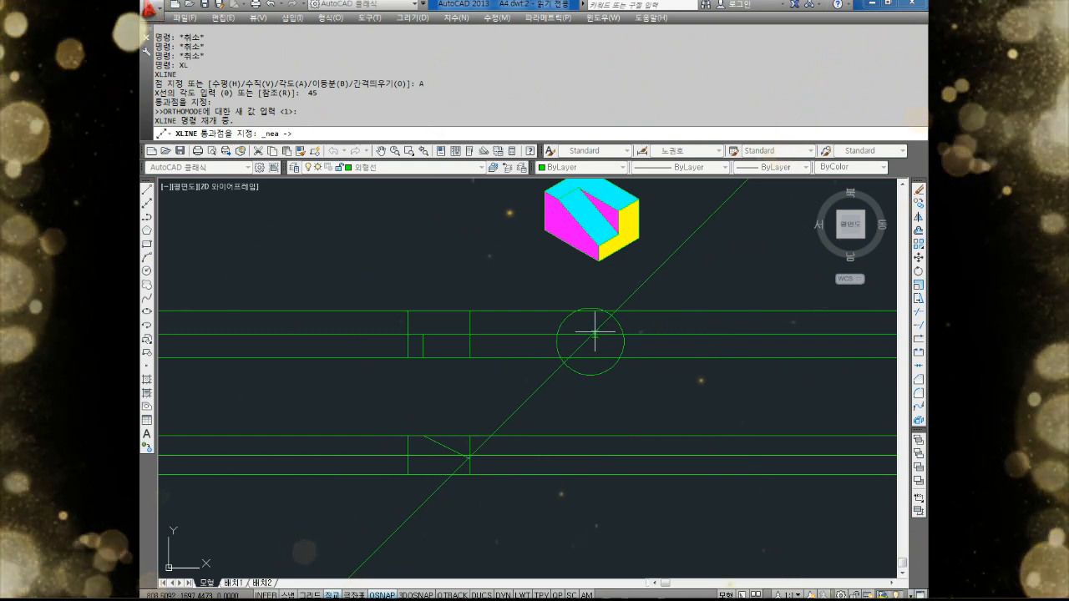
scroll(595, 334, down, 5)
scroll(595, 334, up, 5)
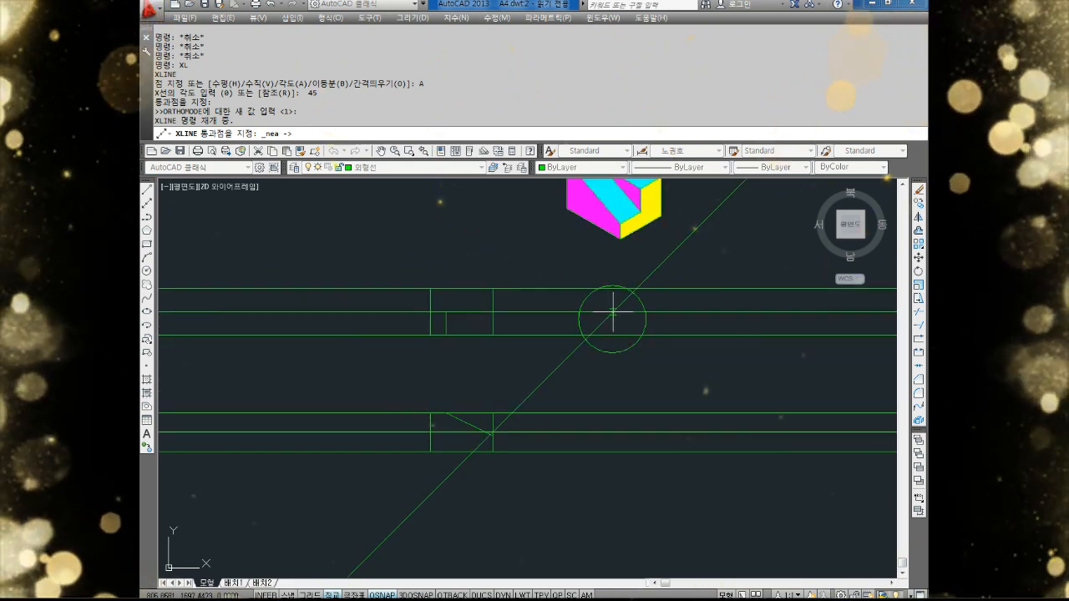
key(Escape)
key(Escape)
key(Escape)
key(Escape)
Erase the large circle surrounding the 45° line on the upper construction lines.
middle_drag(644, 353, 579, 365)
click(583, 370)
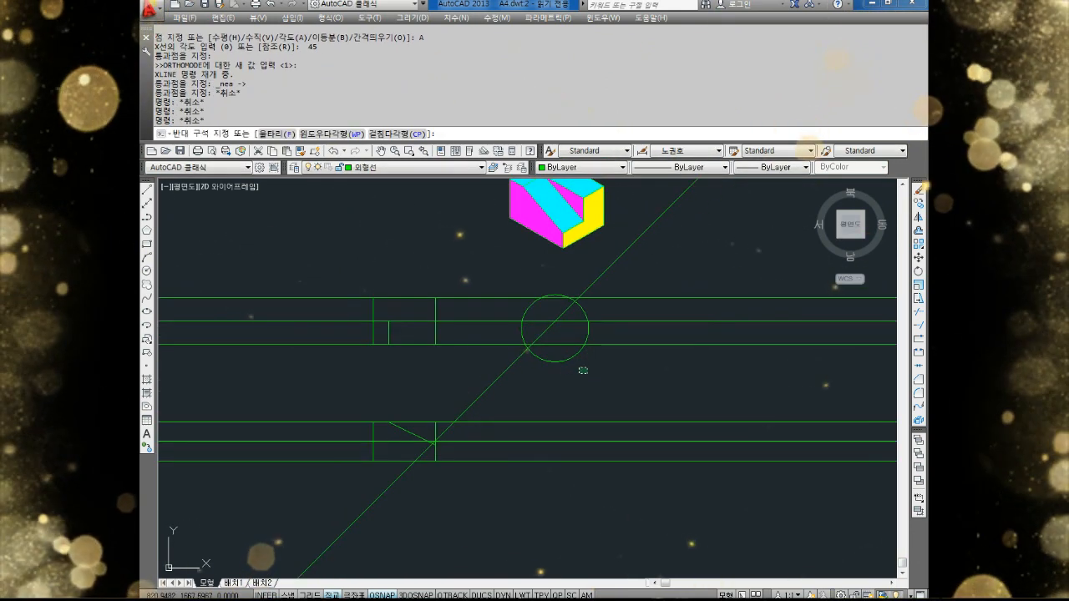
key(Delete)
key(Escape)
scroll(579, 306, up, 4)
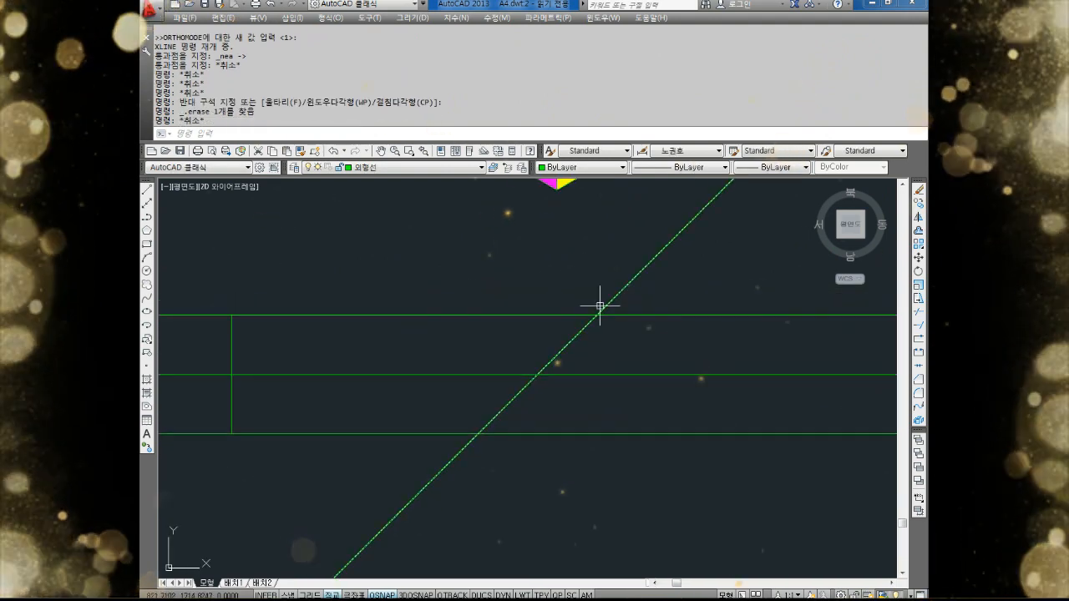
Draw a circle of radius 2 at the intersection of the 45° line and the upper view's bottom construction line.
key(Escape)
key(Escape)
text(c)
key(Return)
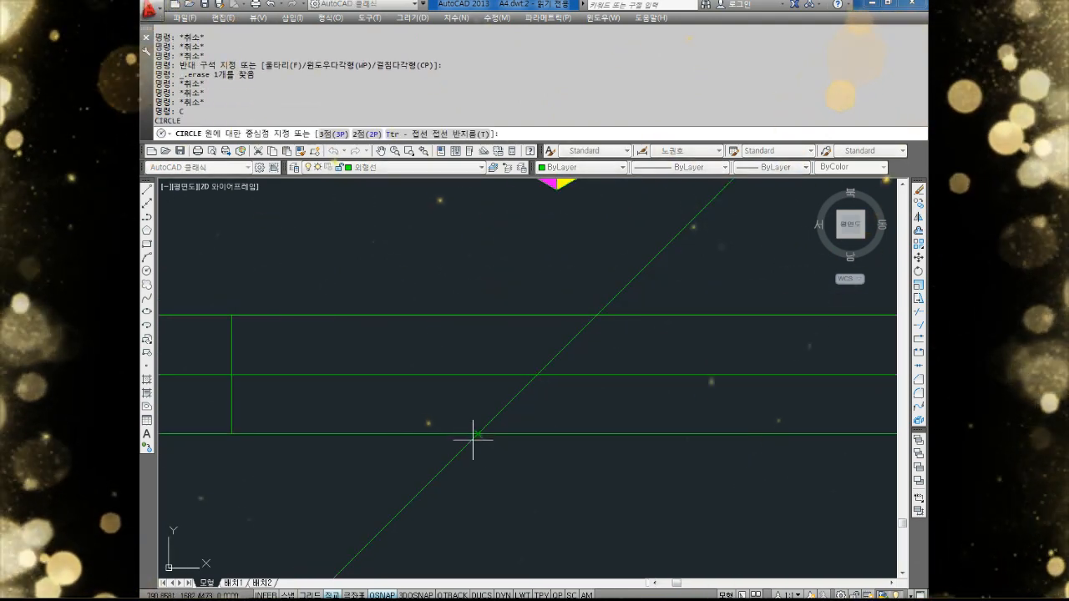
click(479, 434)
key(Return)
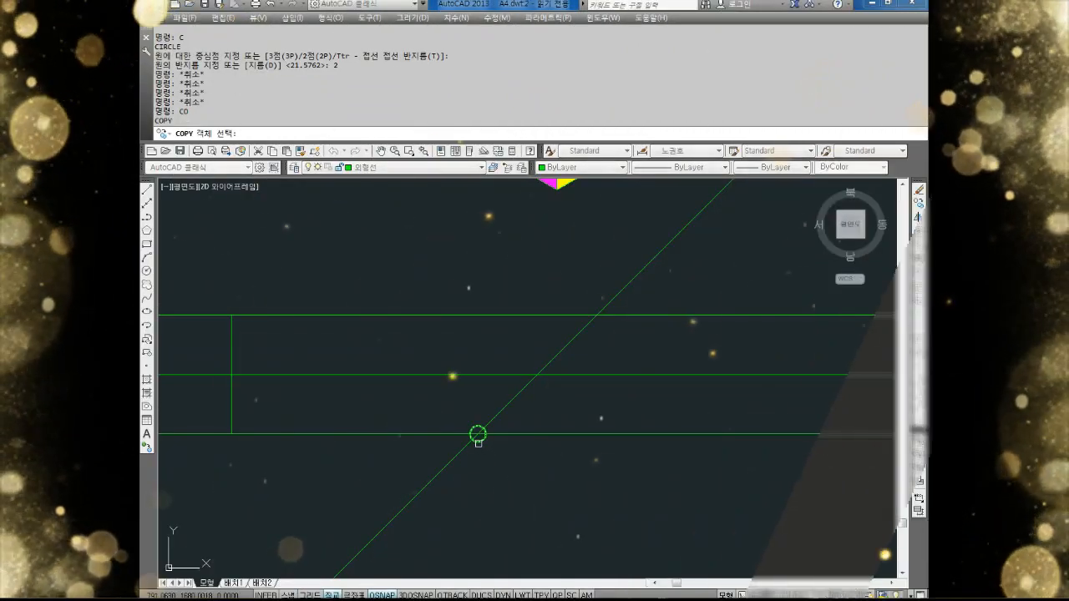
Copy the small circle to the 45° line's intersections with the upper view's middle and top construction lines.
text(co)
key(Return)
click(476, 442)
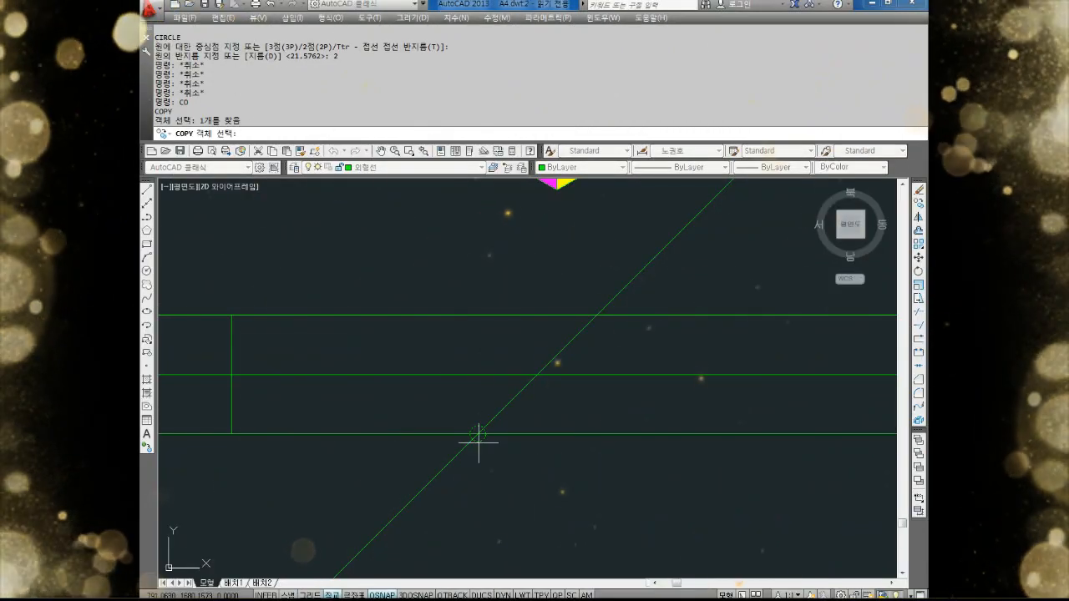
key(Return)
click(479, 433)
click(539, 374)
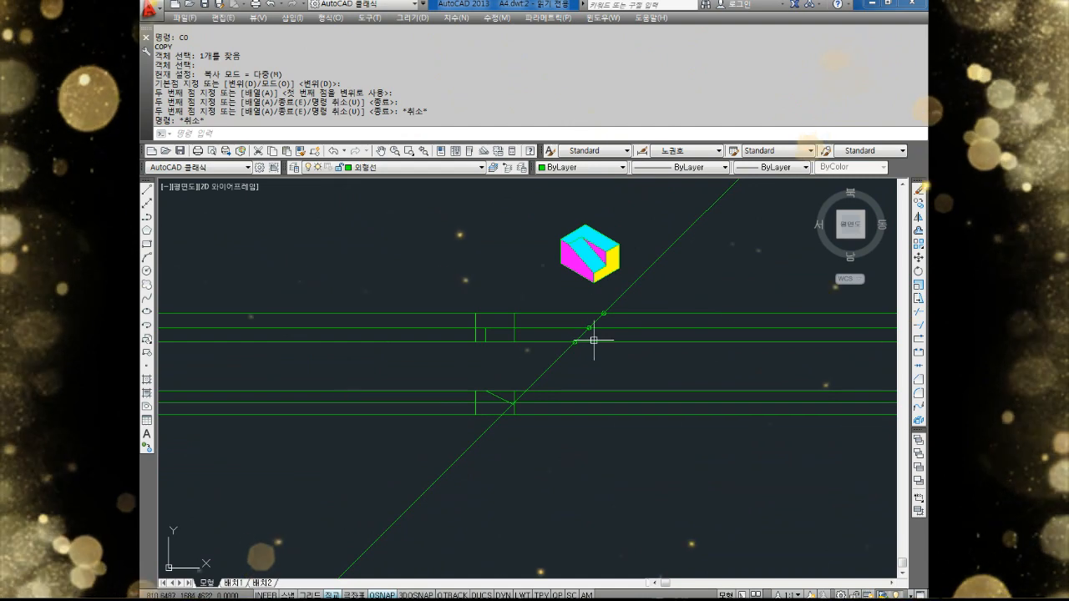
key(Escape)
key(Escape)
key(Escape)
key(Escape)
key(Escape)
Draw vertical construction lines (XLINE, V) through the three circled intersections on the 45° line.
text(xl)
key(Return)
text(v)
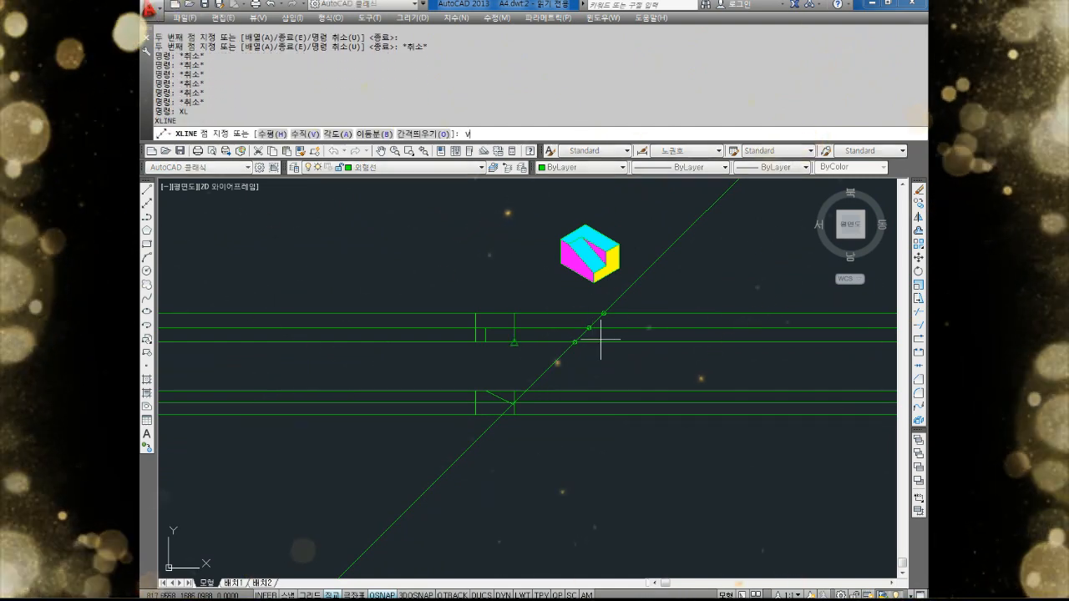
key(Return)
scroll(593, 341, up, 5)
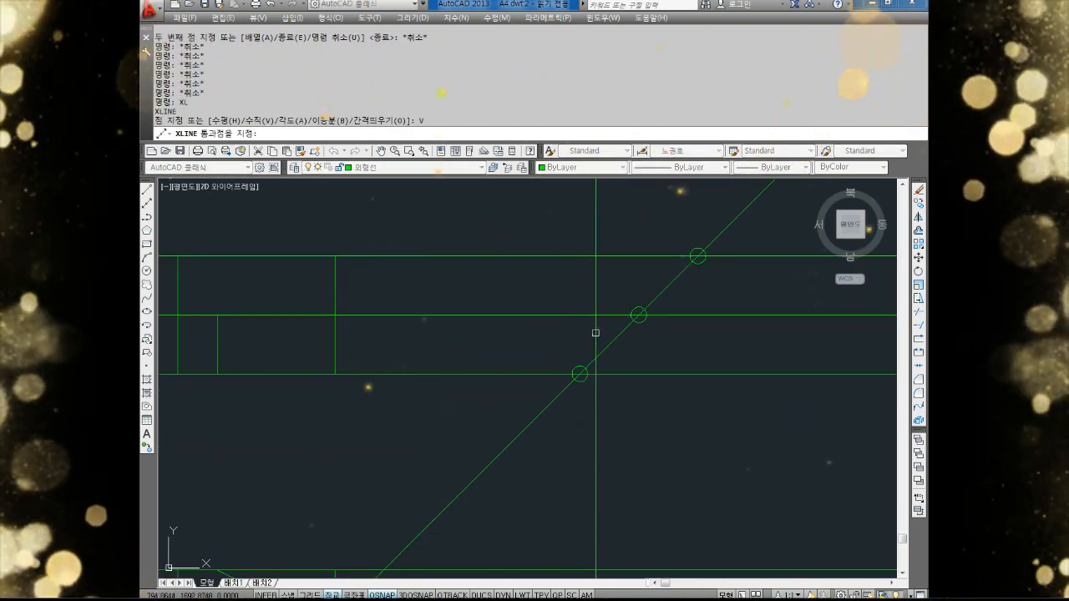
click(579, 374)
click(638, 314)
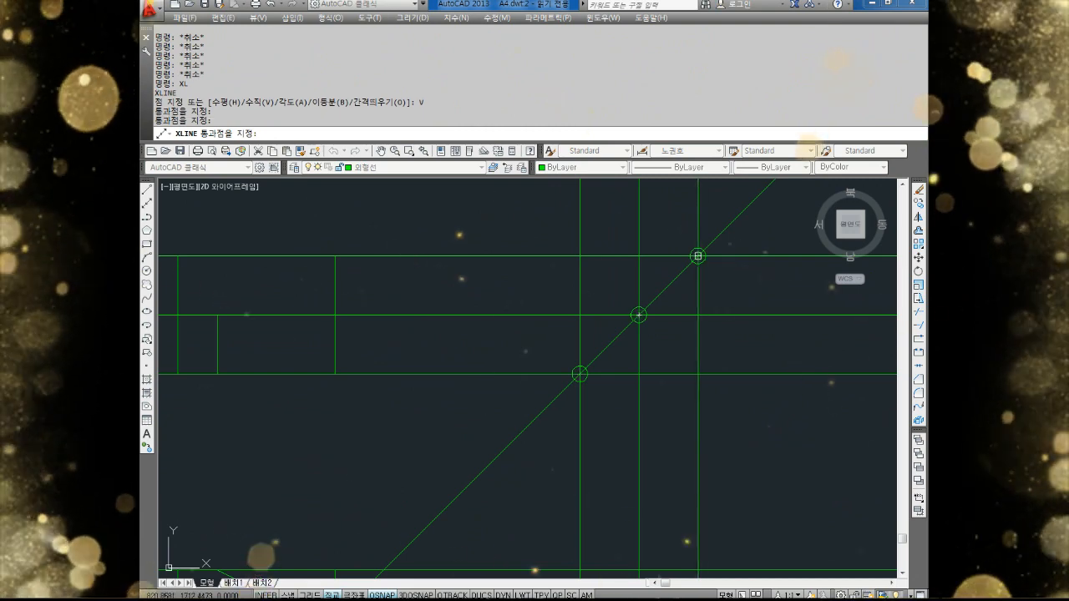
click(698, 256)
key(Escape)
key(Escape)
scroll(665, 314, down, 4)
middle_drag(663, 317, 668, 350)
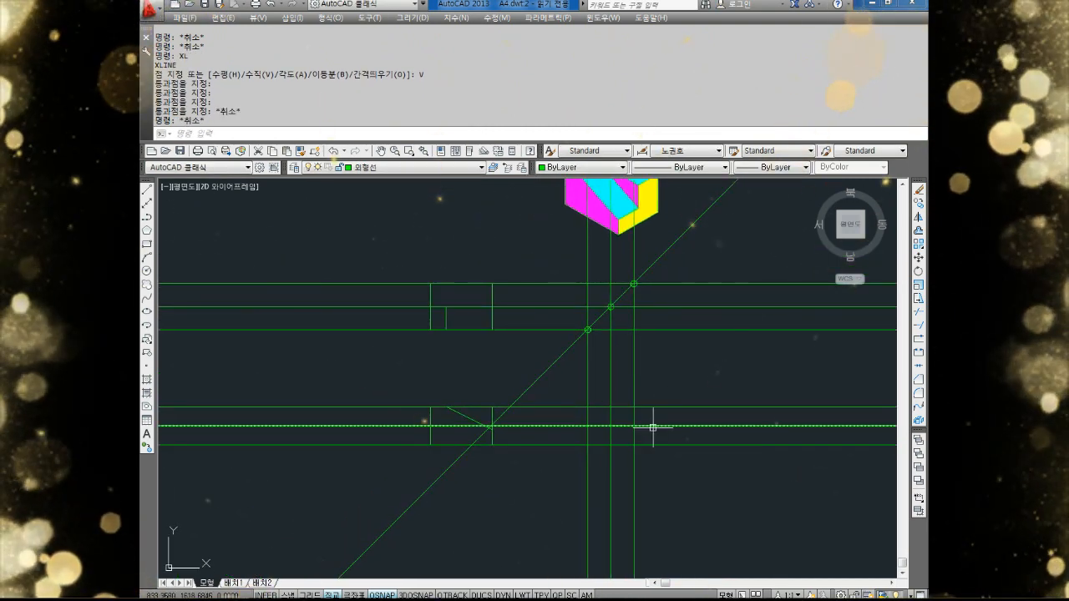
Trim the three vertical construction lines above the lower view's top horizontal construction line.
scroll(635, 418, up, 4)
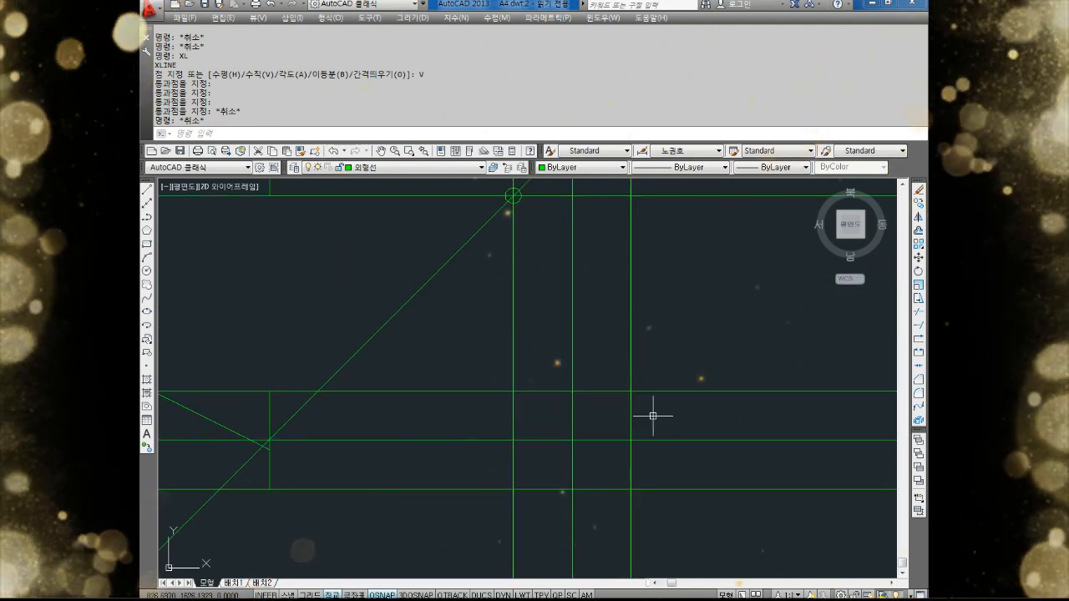
scroll(653, 415, down, 2)
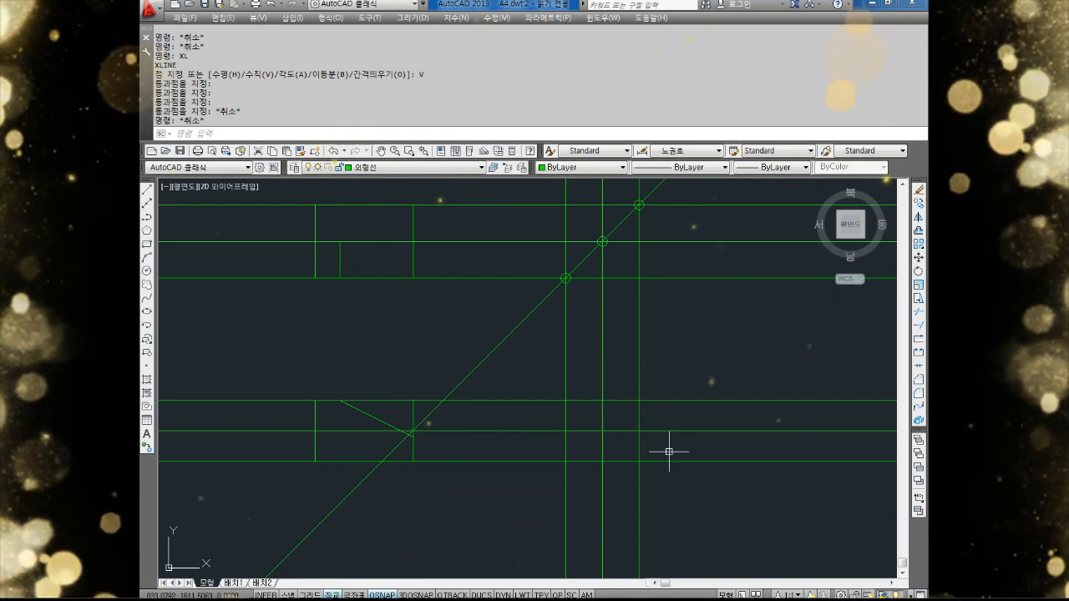
middle_drag(669, 452, 645, 396)
scroll(607, 357, up, 2)
key(Escape)
key(Escape)
key(Escape)
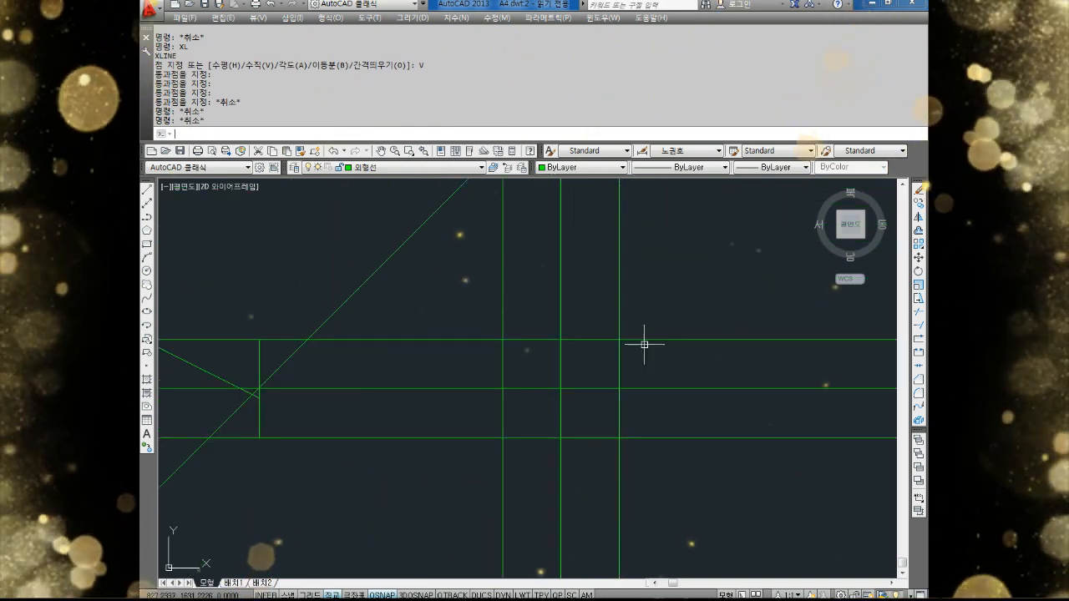
text(TR)
key(Return)
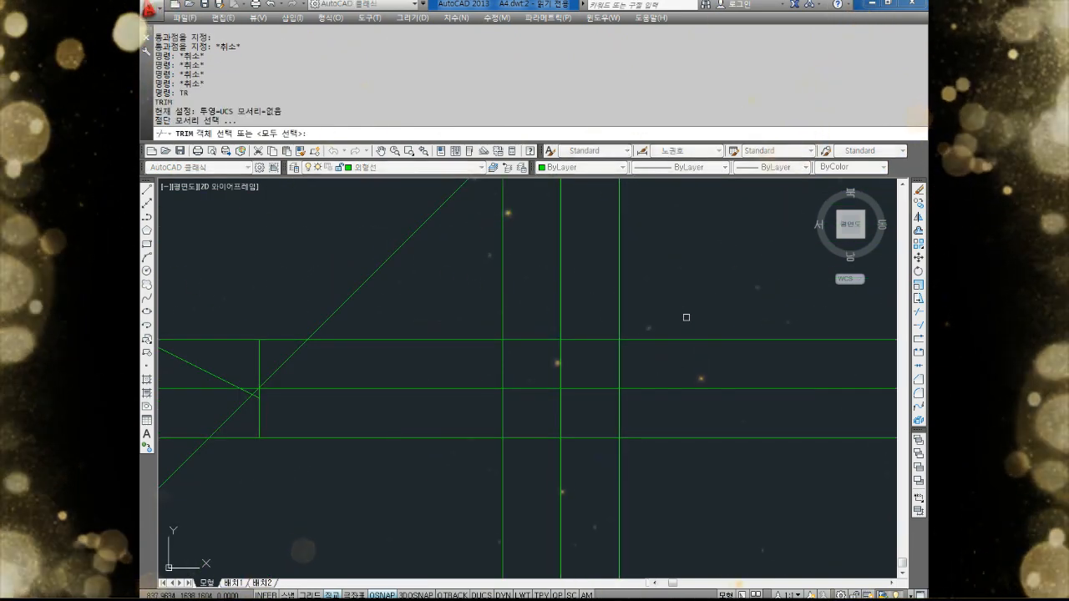
click(701, 313)
click(681, 359)
key(Return)
click(684, 262)
click(543, 266)
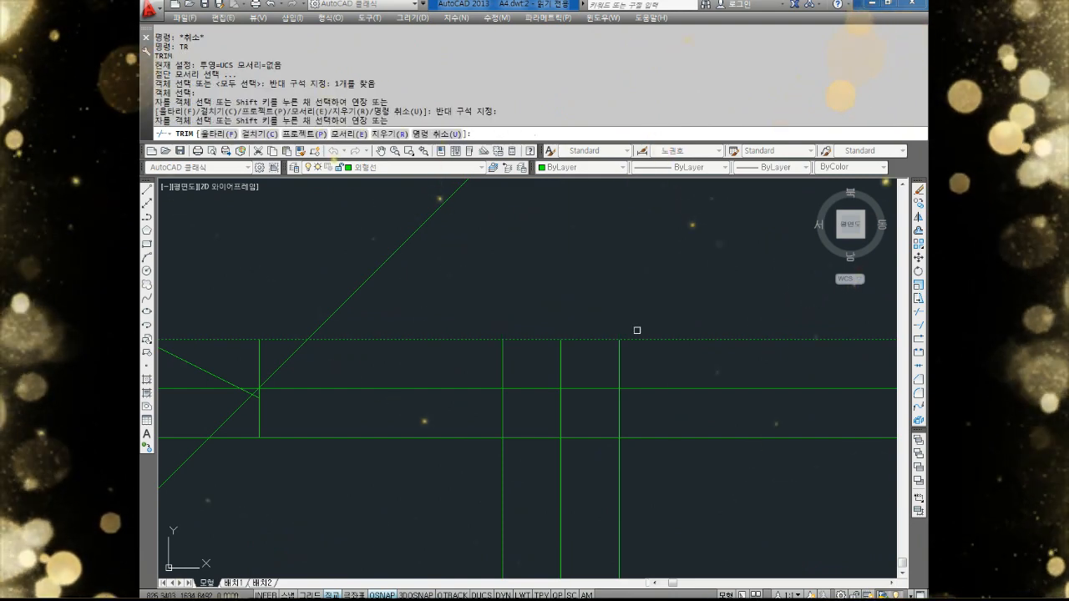
key(Return)
key(Escape)
Trim the three vertical construction lines below the lower view's bottom horizontal construction line.
key(Return)
click(698, 464)
click(680, 418)
key(Return)
click(716, 477)
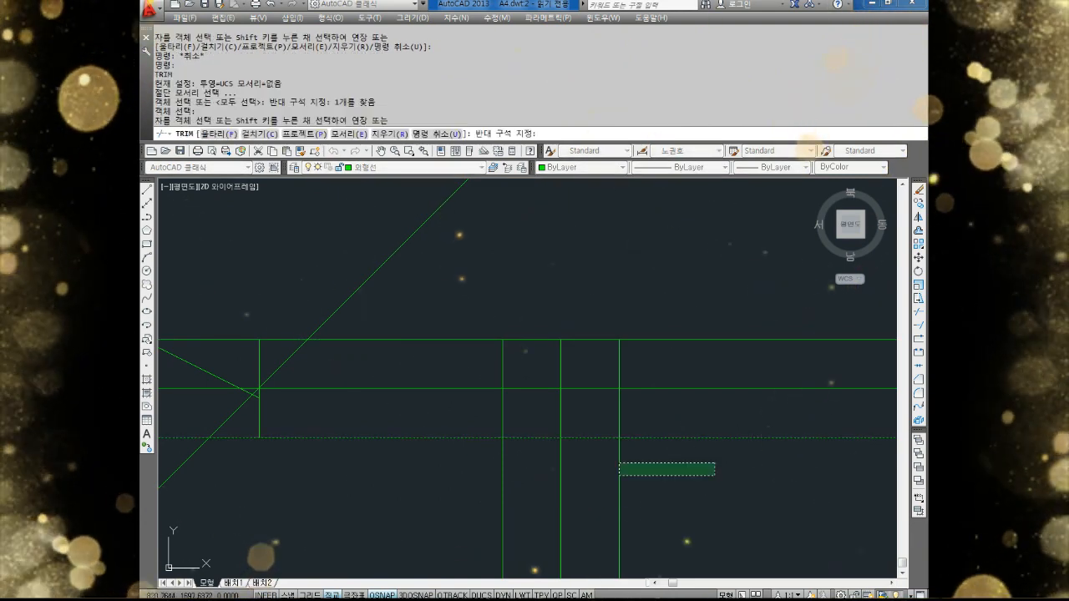
click(448, 492)
key(Escape)
key(Return)
key(Return)
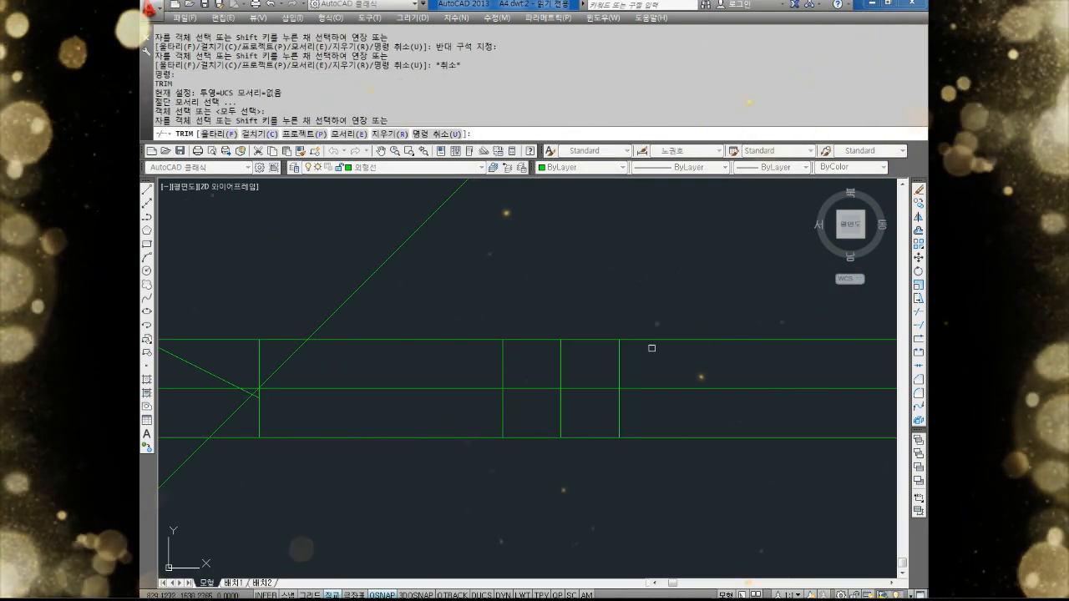
key(Escape)
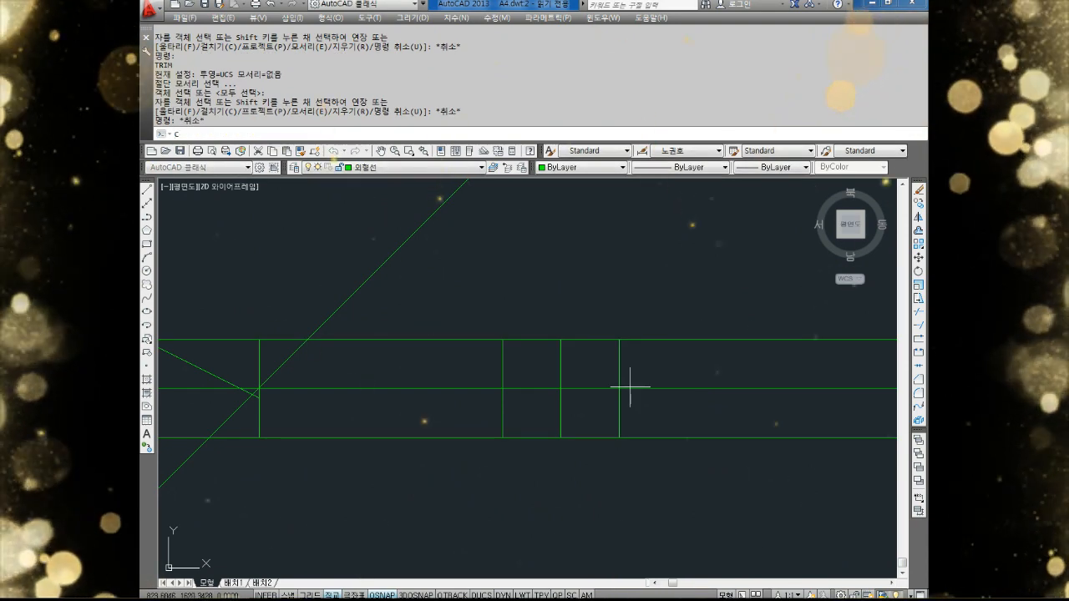
text(c)
key(Return)
click(547, 398)
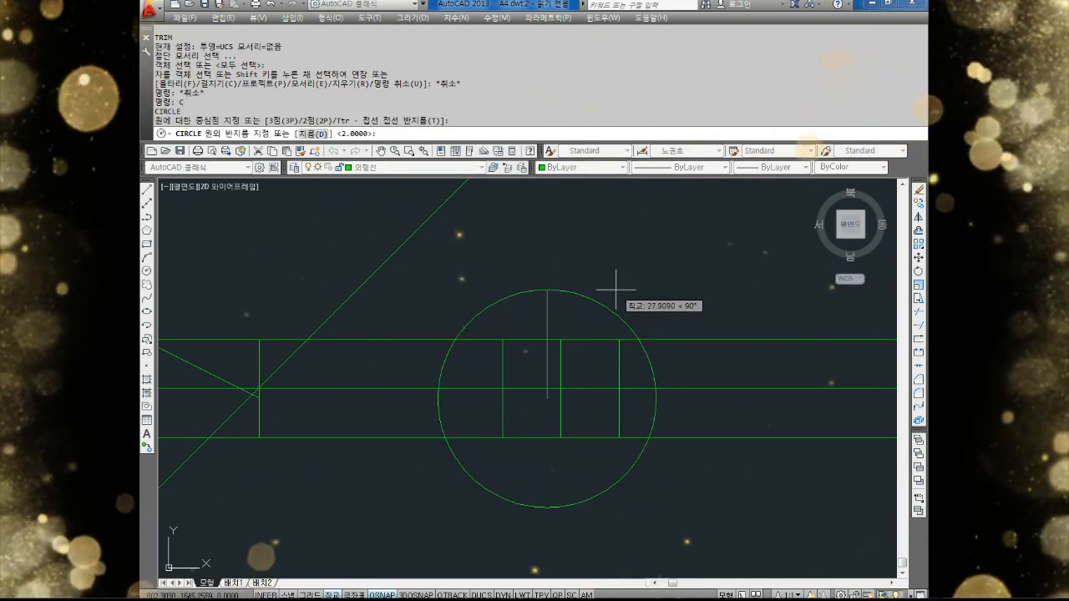
key(Escape)
key(Escape)
key(Escape)
key(Escape)
key(Escape)
Trim the lower view's three horizontal construction lines beyond the side view's rightmost vertical line.
text(tr)
key(Return)
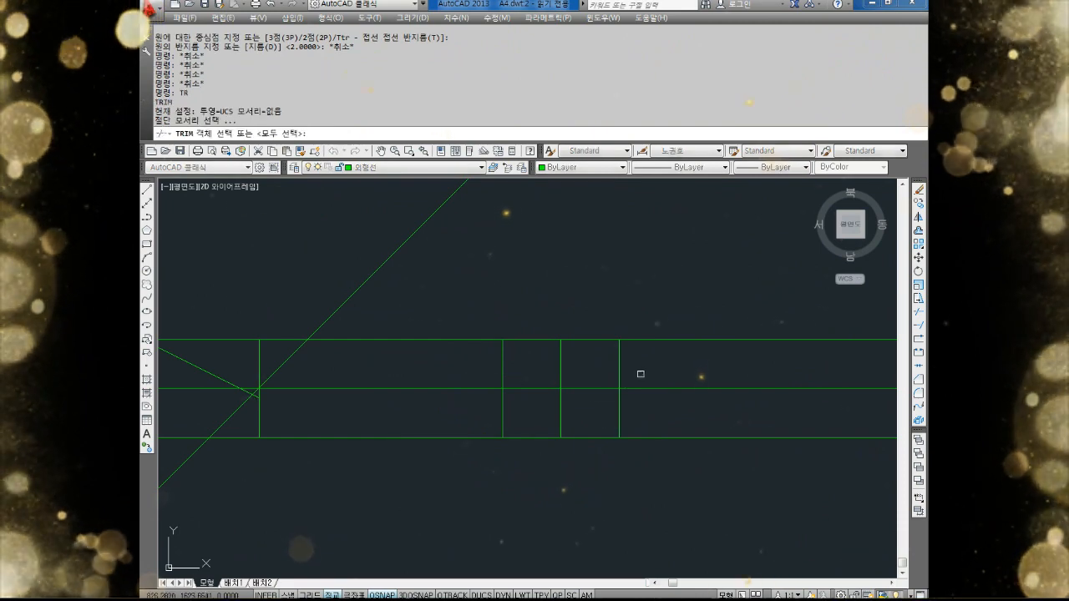
click(639, 374)
click(608, 364)
key(Return)
click(669, 326)
click(643, 468)
key(Return)
Trim the lower horizontal construction lines to the left of the side view's leftmost vertical line.
key(Return)
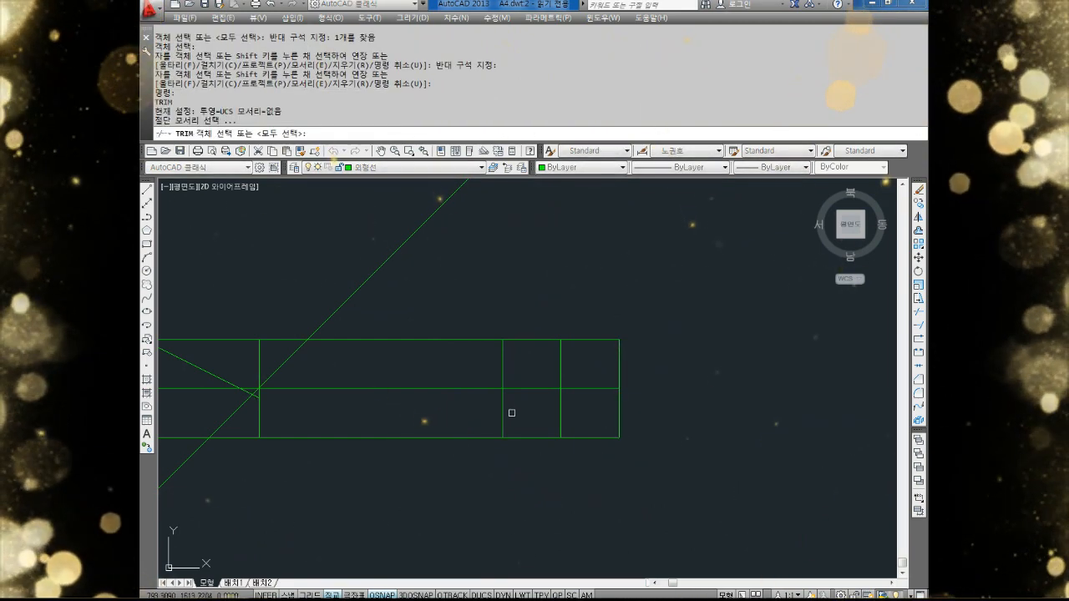
click(462, 370)
key(Return)
click(477, 375)
click(410, 520)
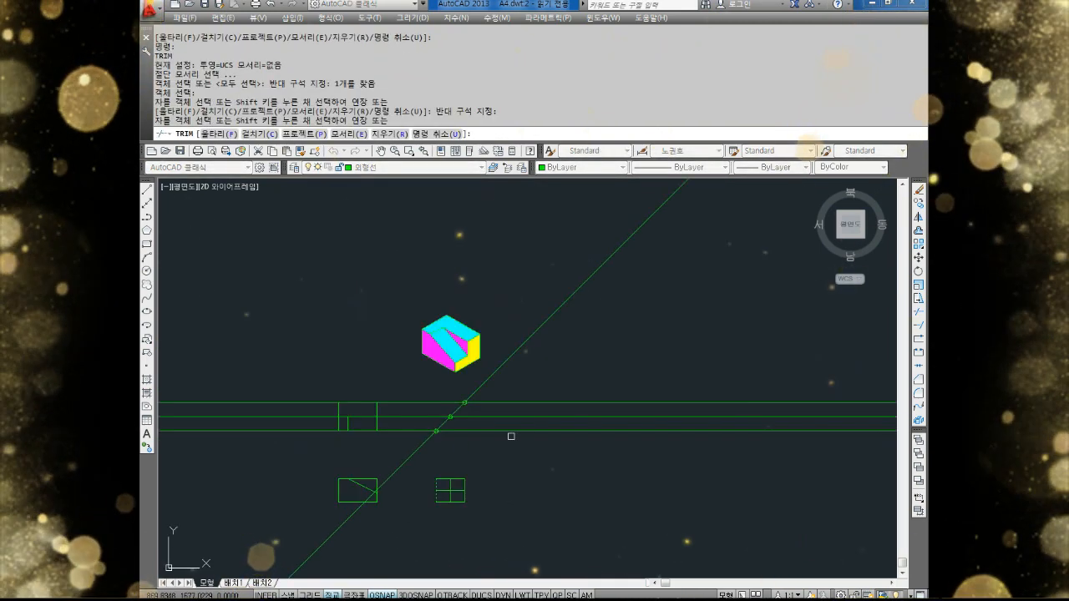
key(Escape)
key(Escape)
Erase the 45° line, the upper view's three horizontal construction lines and the small marker circles.
scroll(518, 426, up, 2)
click(512, 404)
click(476, 318)
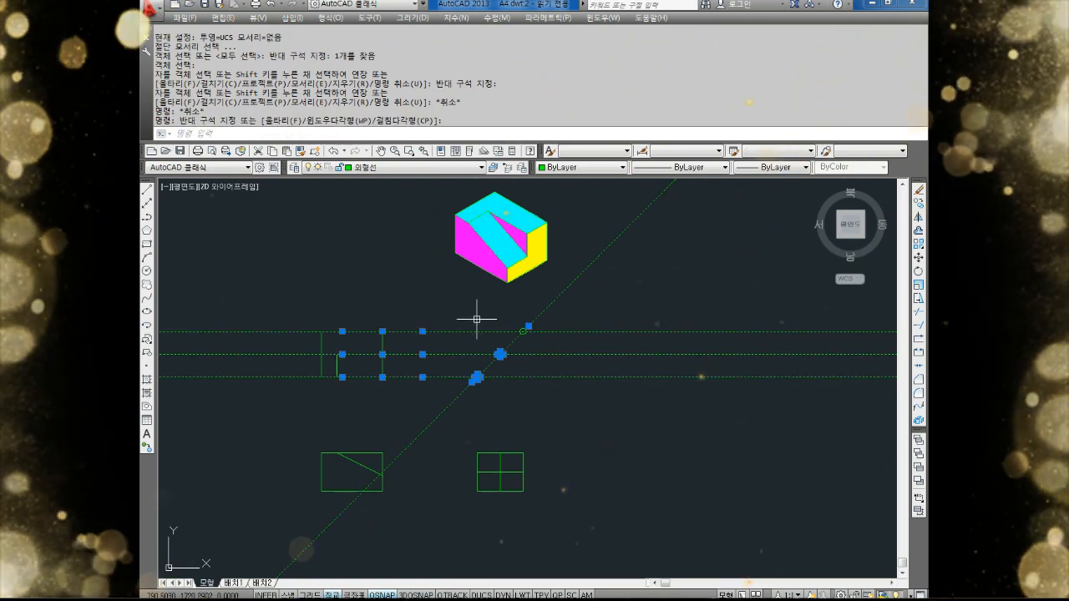
click(583, 328)
click(513, 354)
key(Delete)
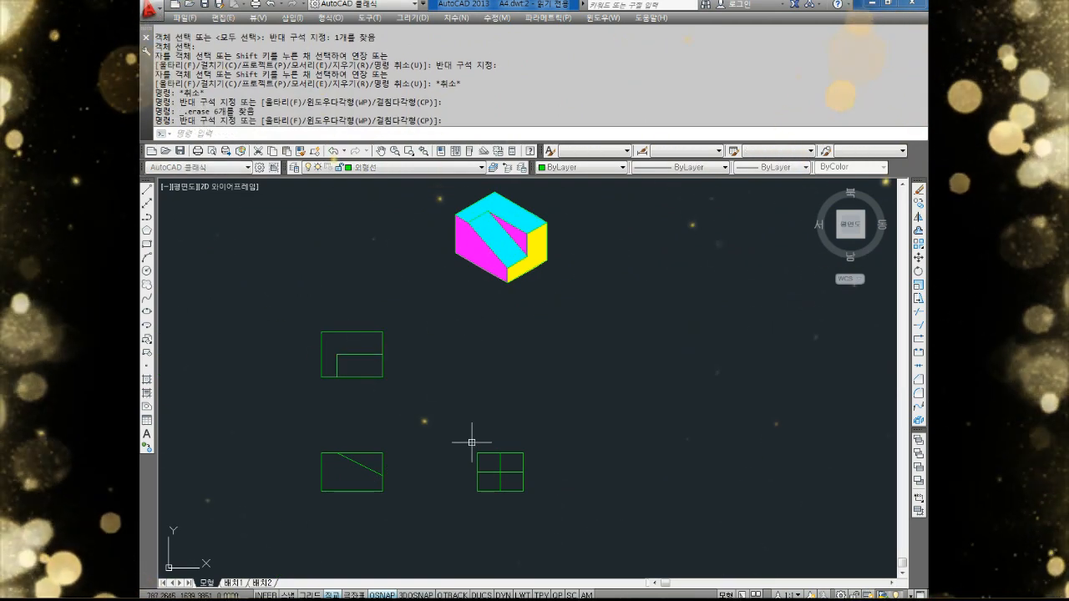
Compare the side view's inner lines with the yellow end face of the isometric block.
middle_drag(449, 439, 485, 381)
scroll(484, 382, up, 2)
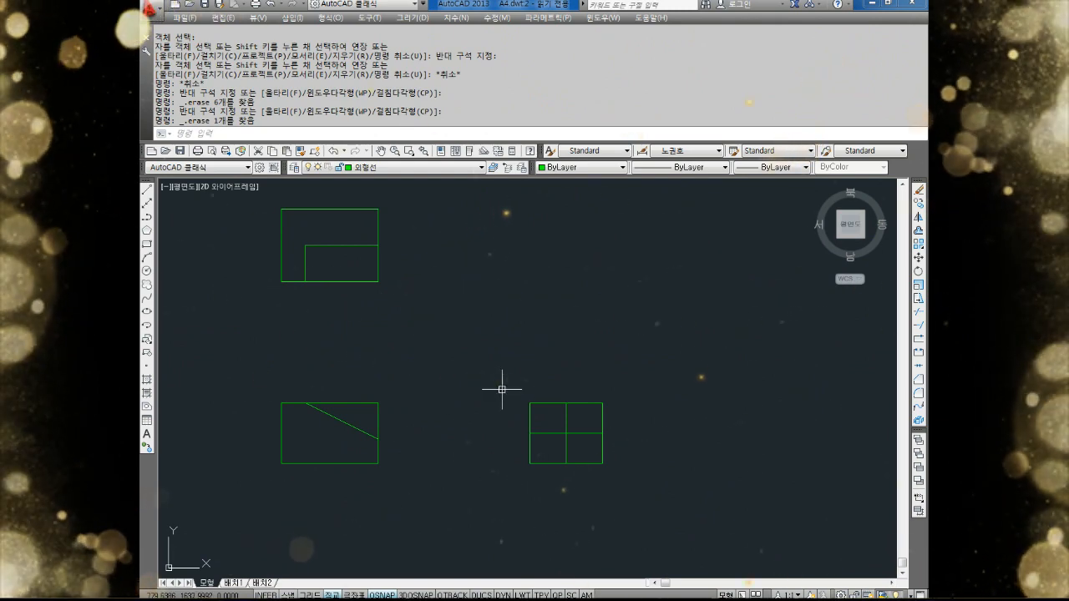
scroll(511, 351, down, 2)
scroll(525, 292, up, 4)
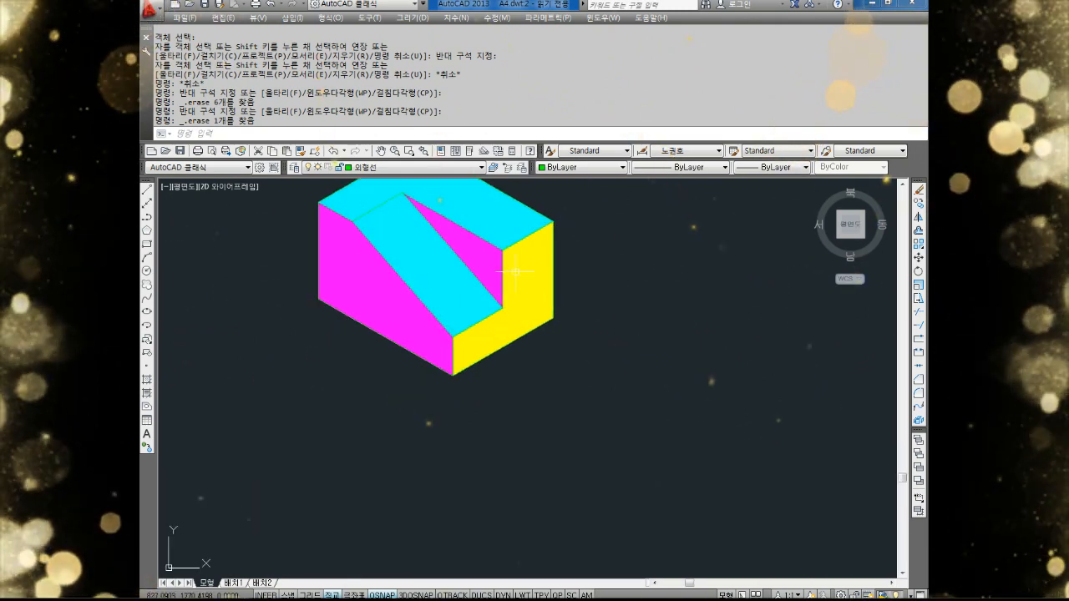
scroll(530, 289, down, 2)
middle_drag(554, 303, 490, 291)
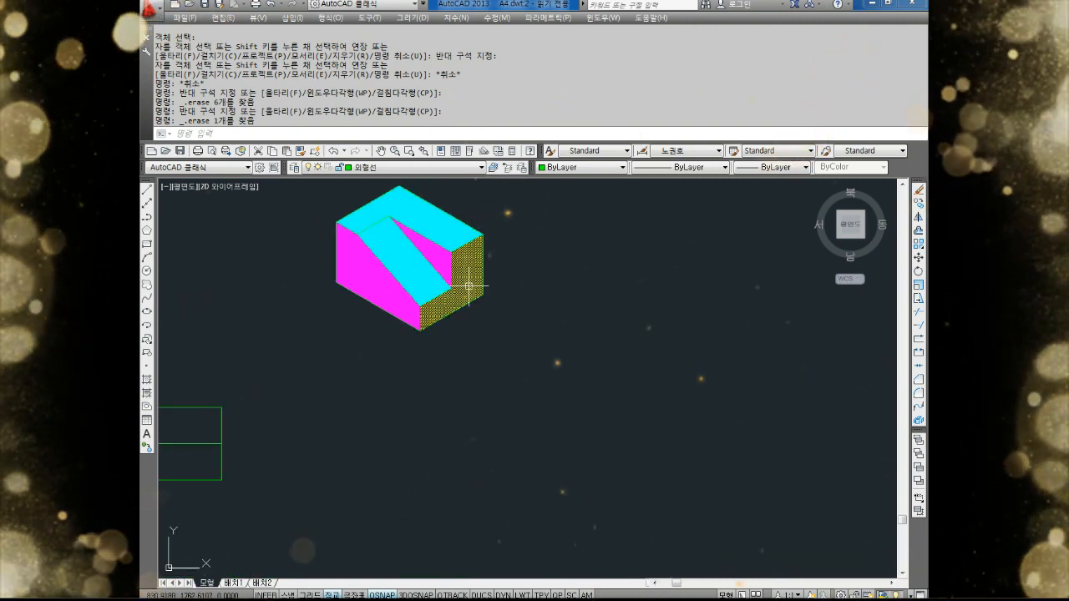
scroll(517, 401, down, 3)
scroll(465, 362, up, 5)
key(Escape)
key(Escape)
key(Escape)
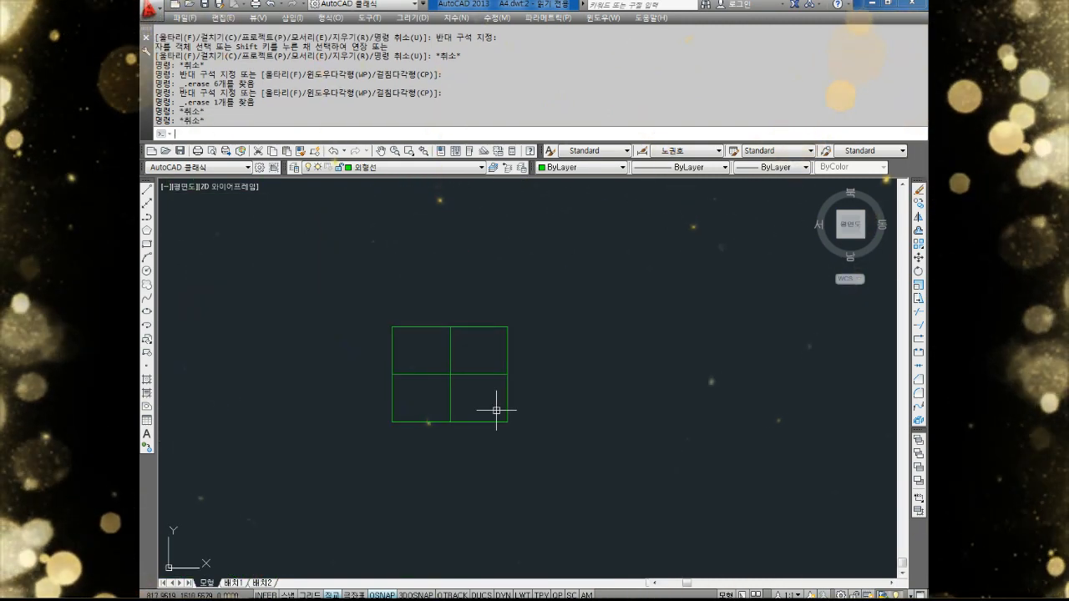
Trim the side view's inner lines so that only the upper-left step outline remains inside the rectangle.
text(TR)
key(space)
key(space)
click(485, 380)
click(485, 382)
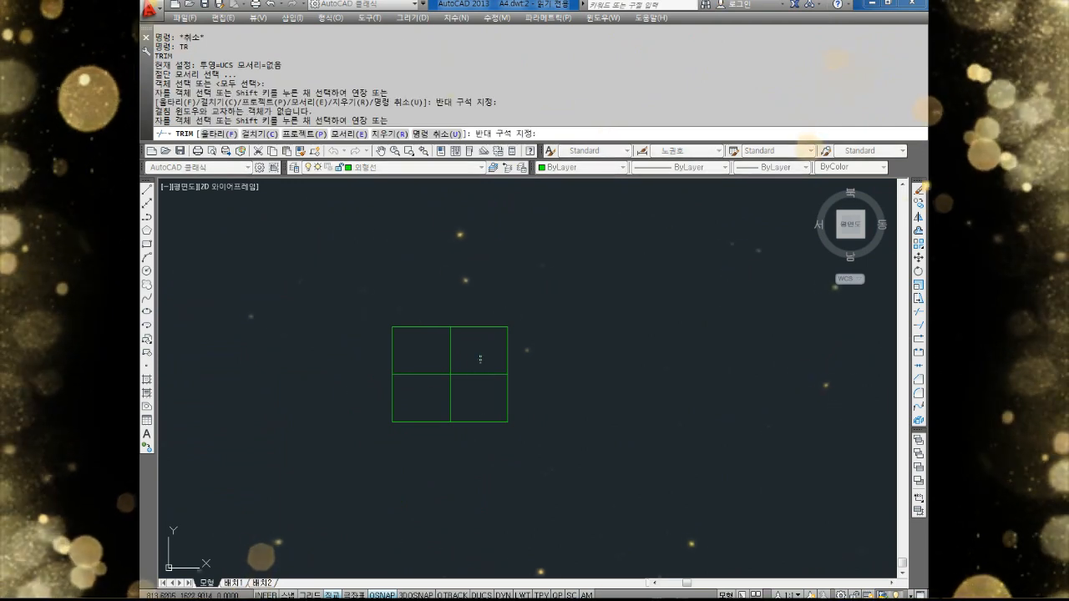
click(486, 365)
click(474, 396)
click(451, 400)
key(Escape)
scroll(490, 422, down, 4)
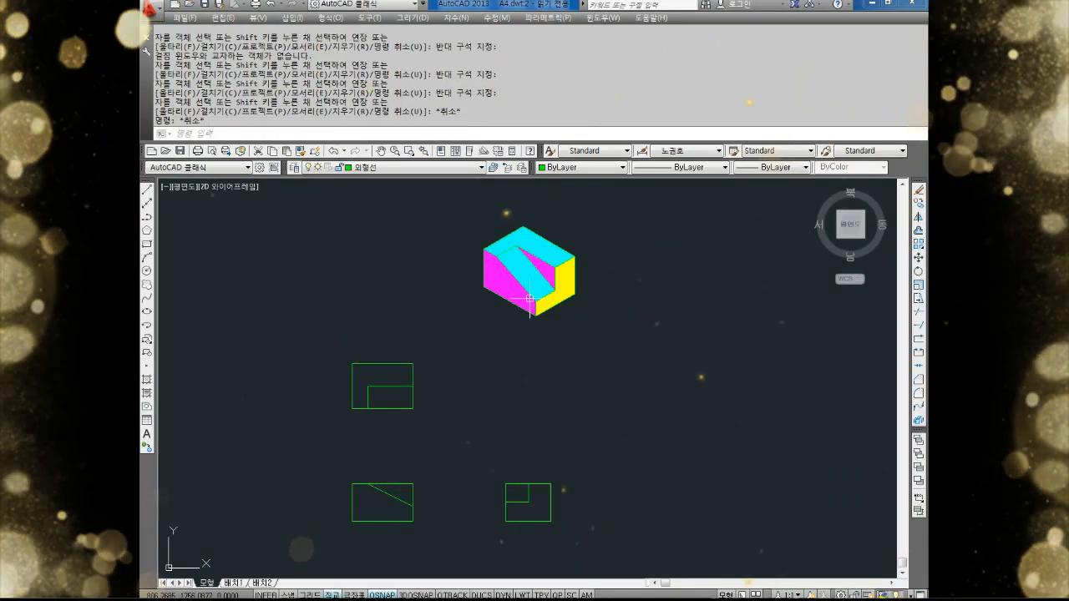
key(Escape)
scroll(598, 227, up, 2)
key(Escape)
click(598, 227)
key(Escape)
key(Escape)
text(S)
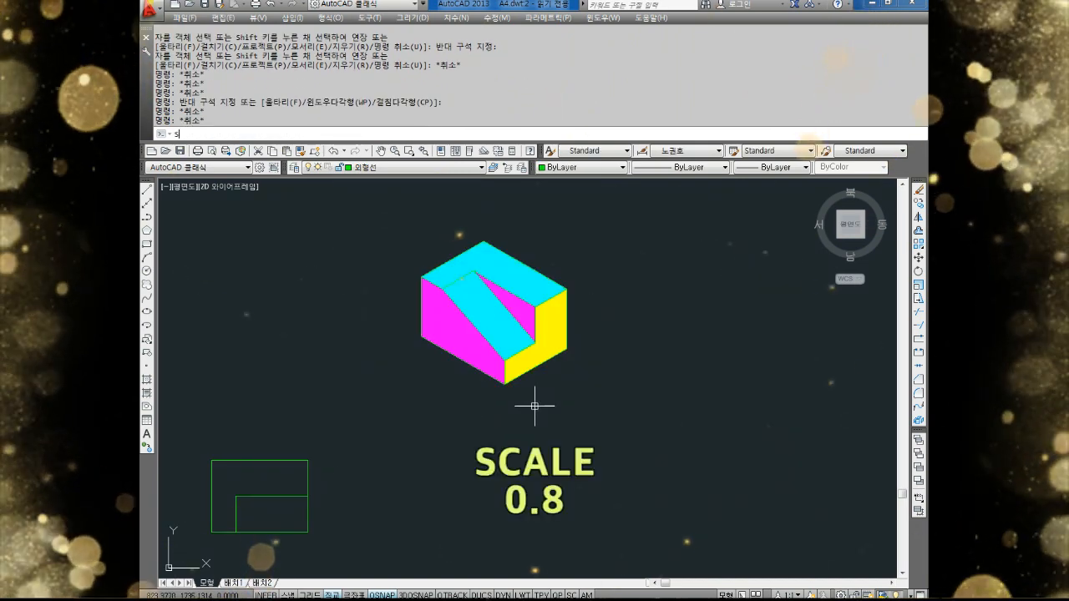
text(C)
key(Return)
key(Escape)
key(Escape)
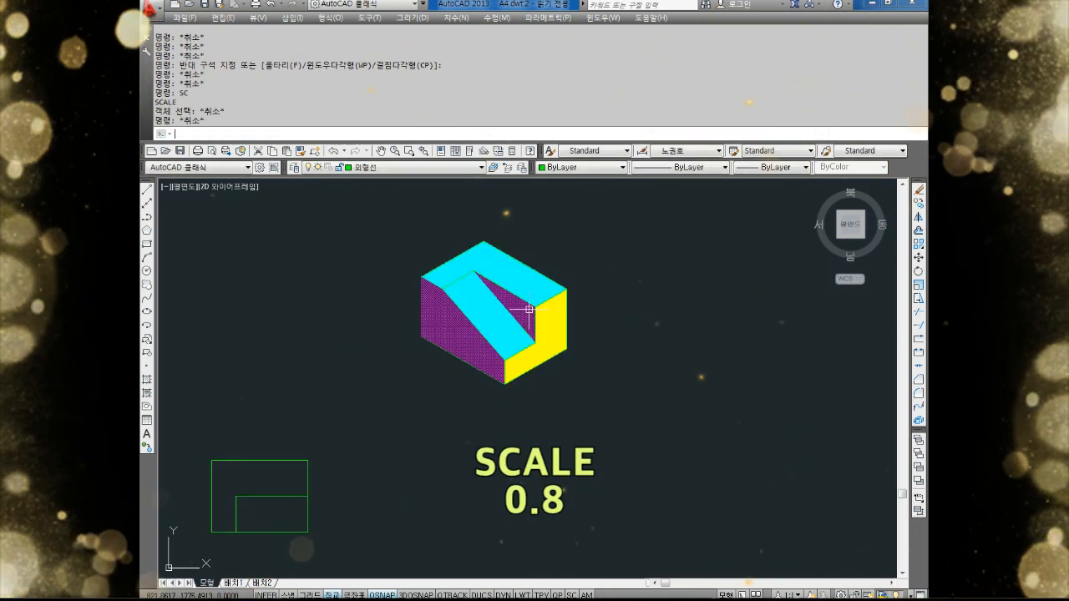
Scale the whole coloured isometric block by a factor of 0.8 about a point near its centre.
text(SC)
key(Return)
click(597, 217)
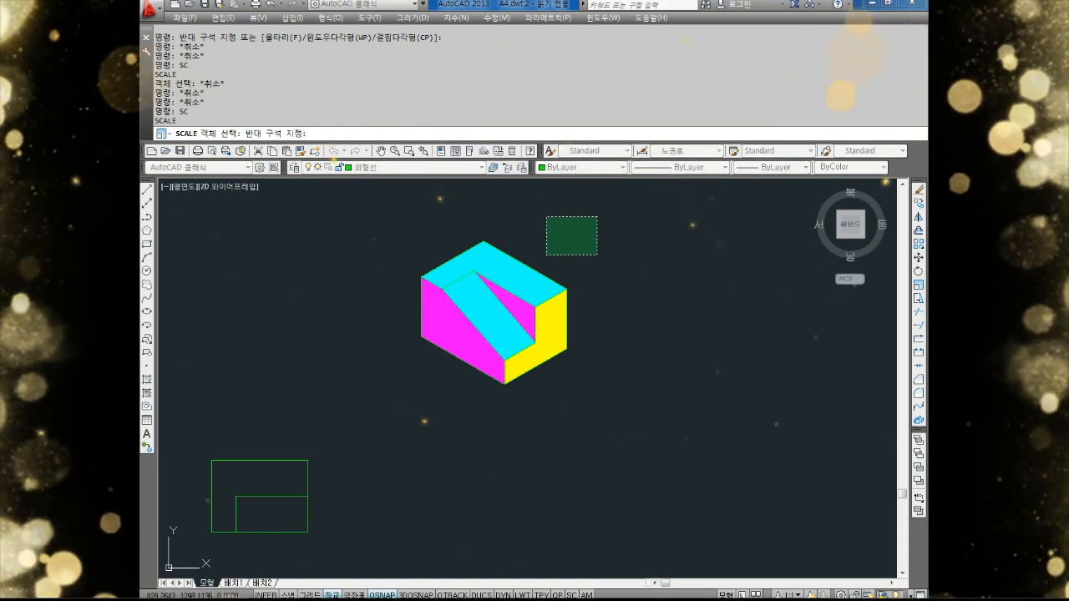
click(381, 429)
key(Return)
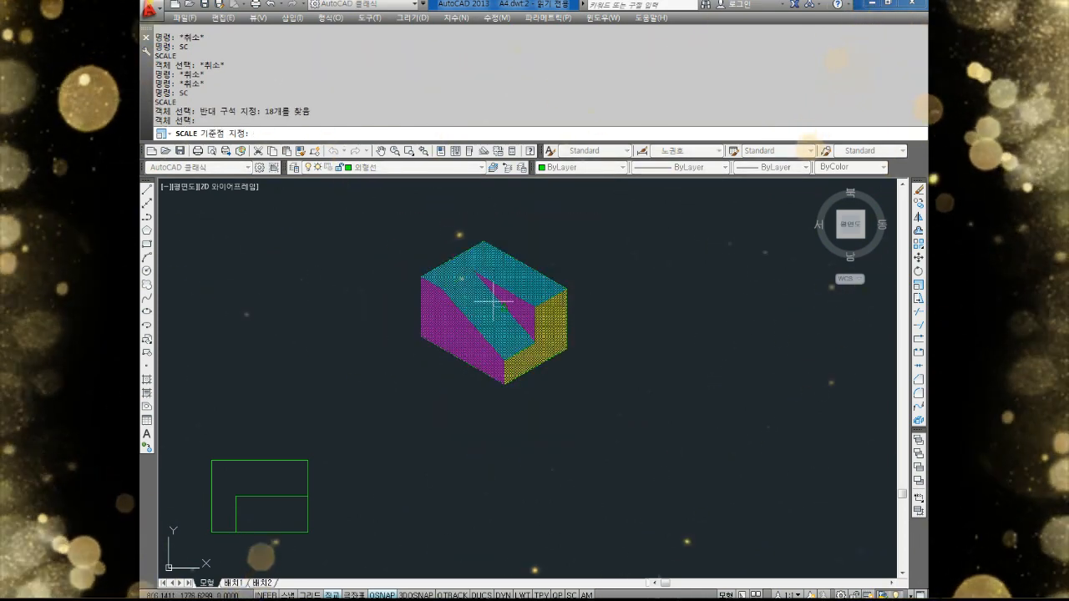
click(493, 301)
text(0.8)
key(Return)
key(Escape)
key(Escape)
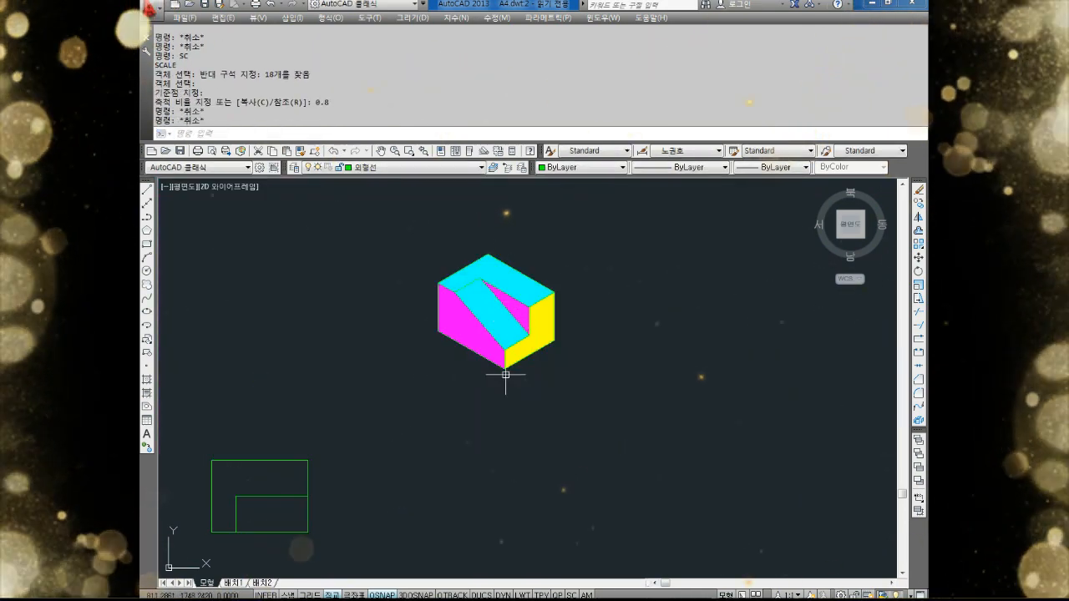
Move the isometric block down beside the upper view, above the side view, with ortho off.
scroll(529, 357, down, 4)
scroll(537, 357, up, 2)
key(Escape)
key(Escape)
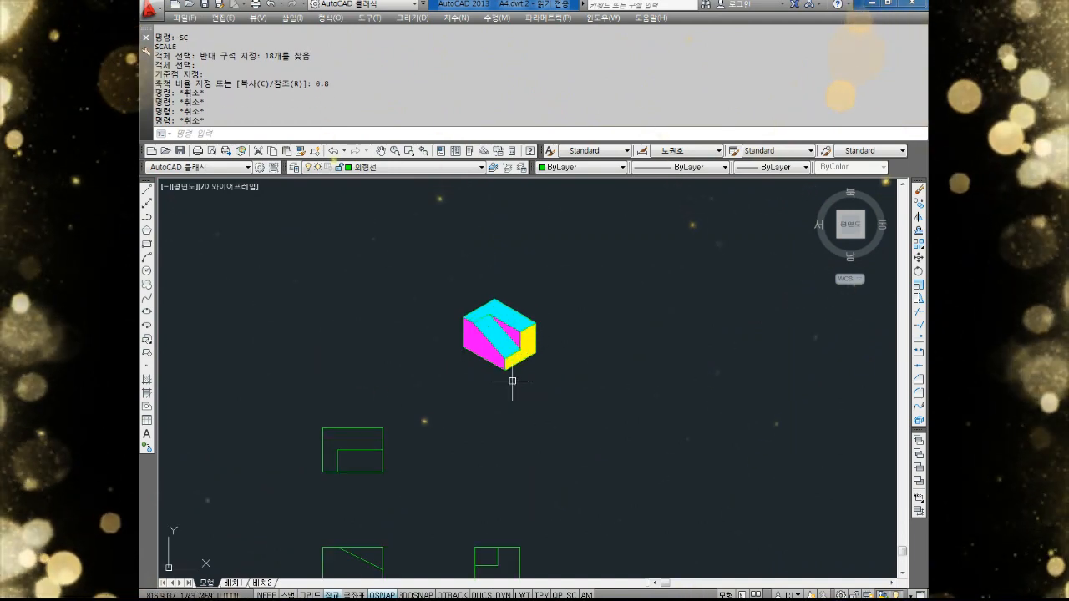
text(M)
key(Return)
click(590, 249)
click(420, 404)
key(Return)
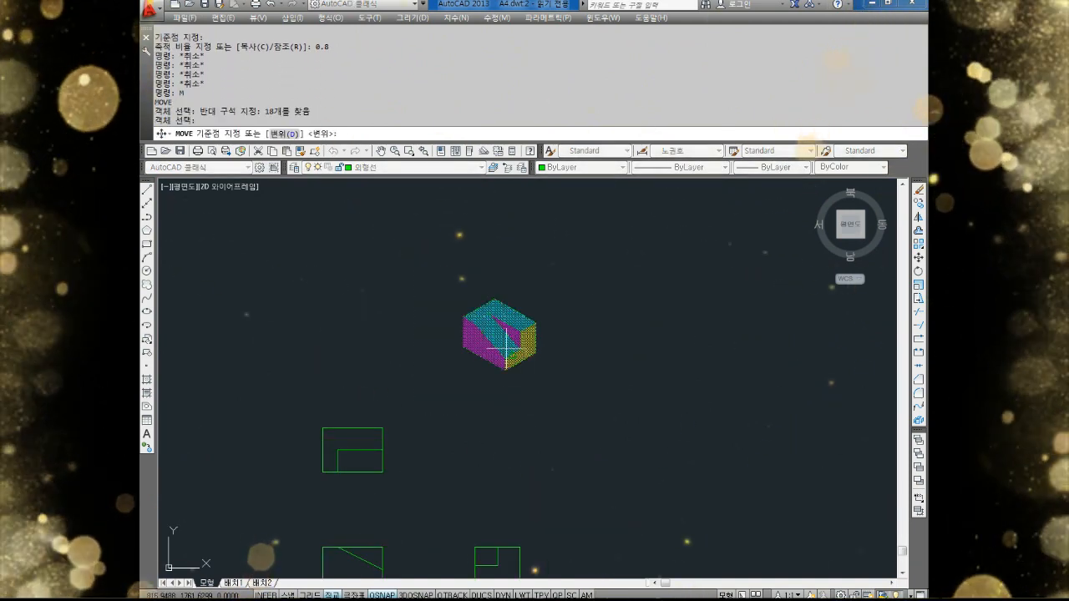
click(495, 332)
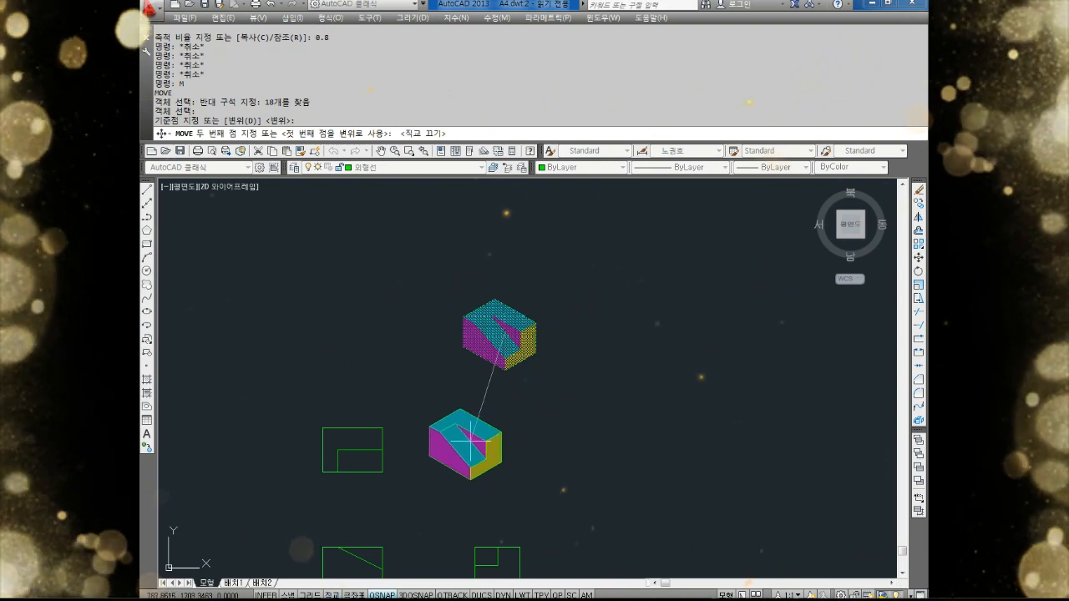
click(491, 445)
key(Escape)
middle_drag(533, 527, 510, 426)
key(Escape)
key(Escape)
Draw a rectangular frame enclosing the three views and the isometric block.
text(RE)
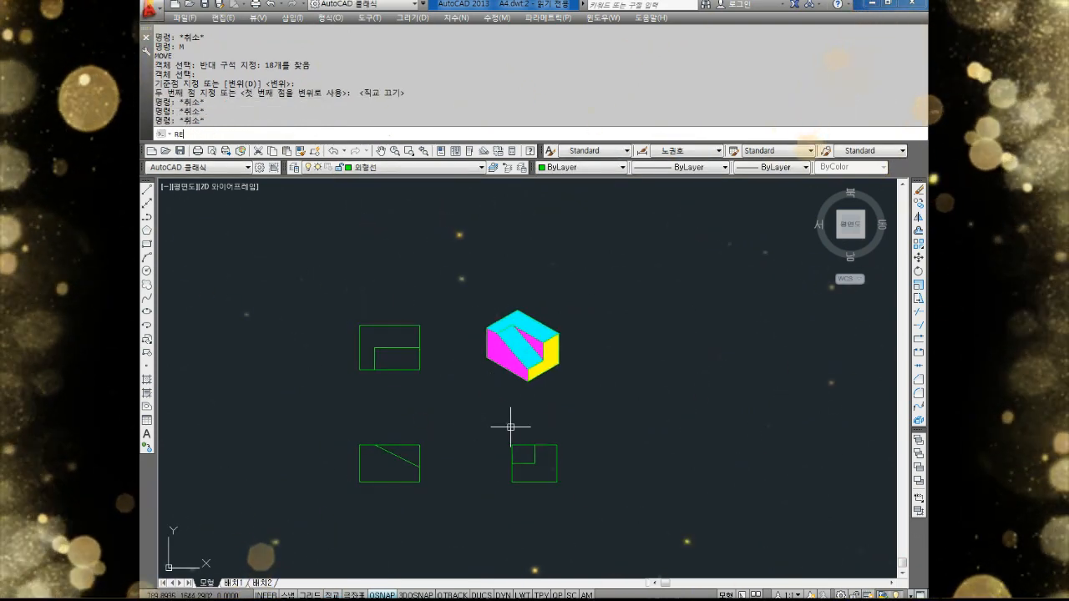
text(C)
key(Return)
click(318, 273)
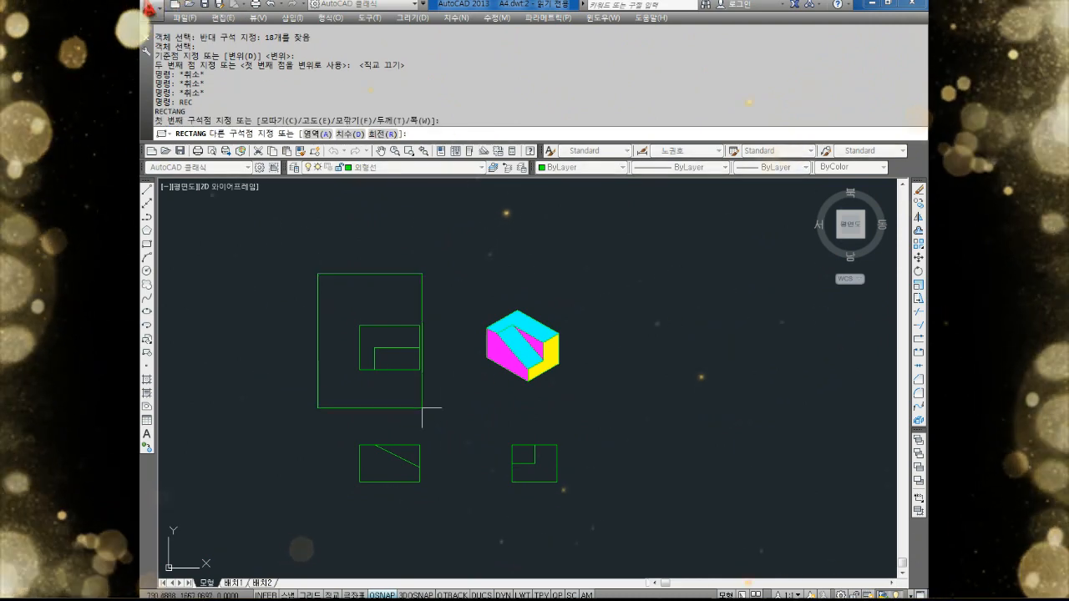
click(615, 522)
key(Escape)
Assign the surrounding frame rectangle to the 윤곽선 layer.
click(639, 413)
click(604, 444)
click(417, 167)
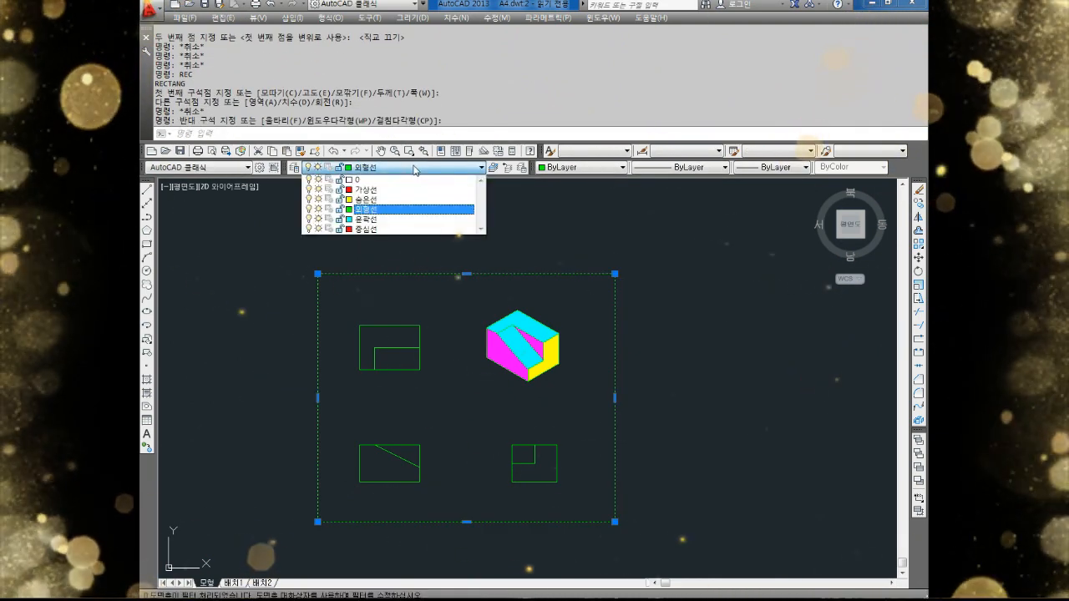
click(376, 215)
key(Escape)
key(Escape)
key(Escape)
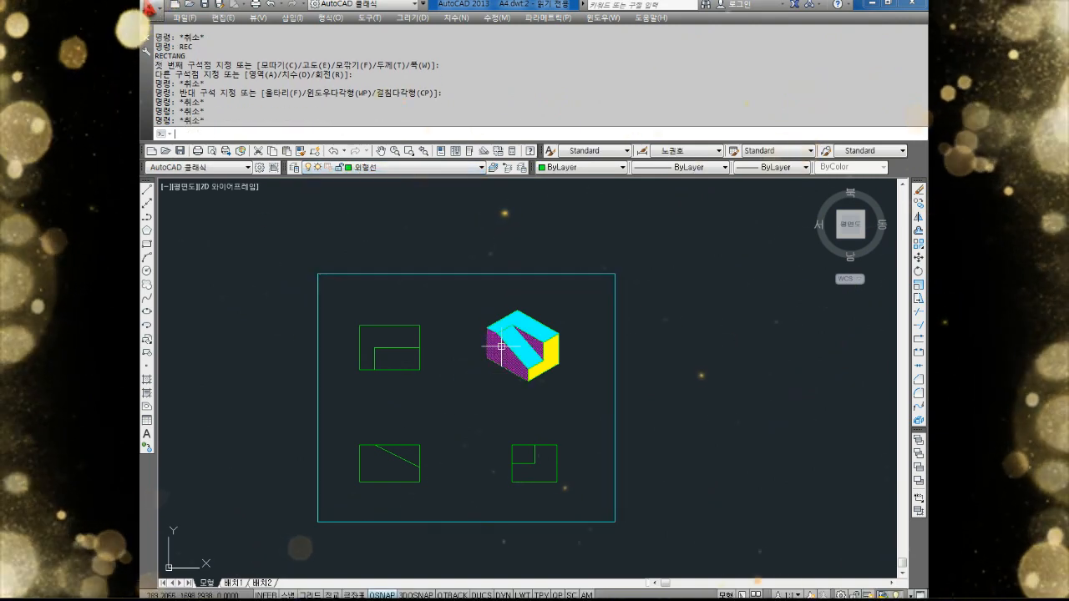
Draw a vertical and a horizontal line between the midpoints of the frame's opposite sides.
text(L)
key(Return)
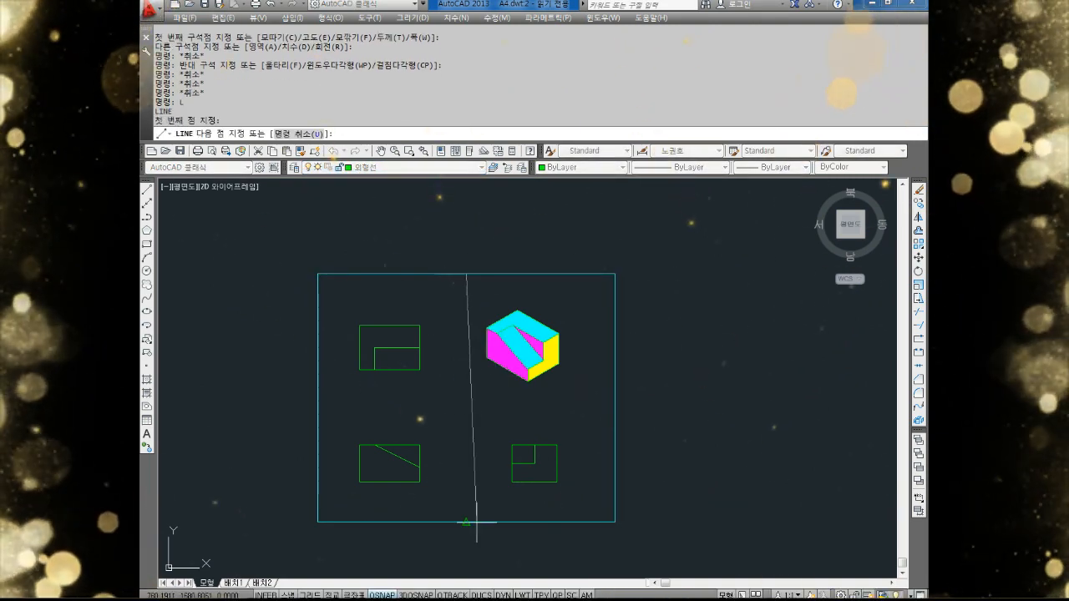
click(466, 522)
key(Escape)
key(Return)
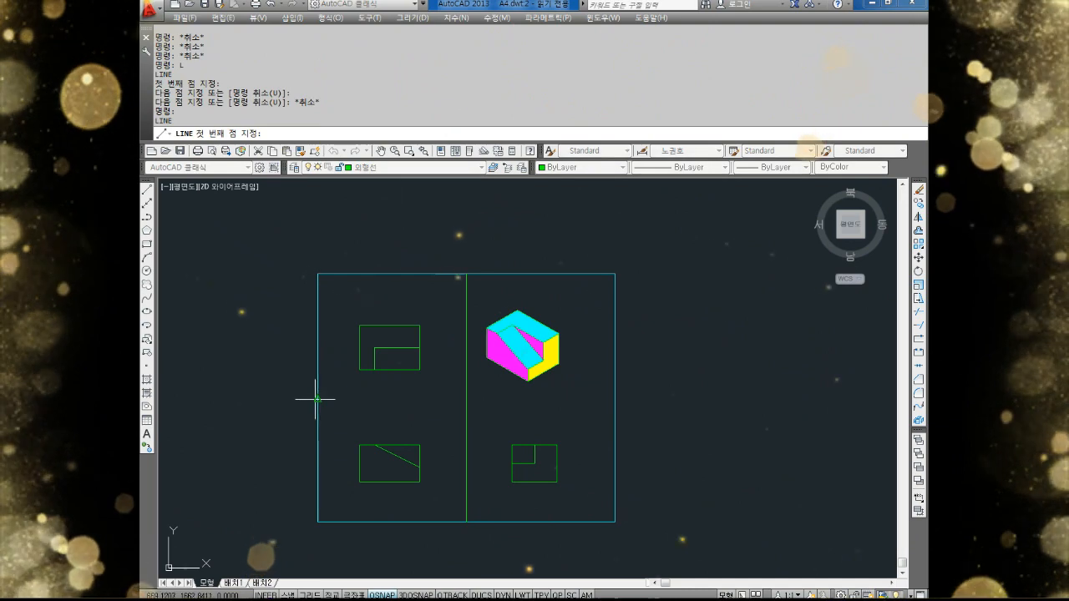
click(316, 400)
key(Escape)
Assign the two lines dividing the frame to the 중심선 layer.
click(458, 386)
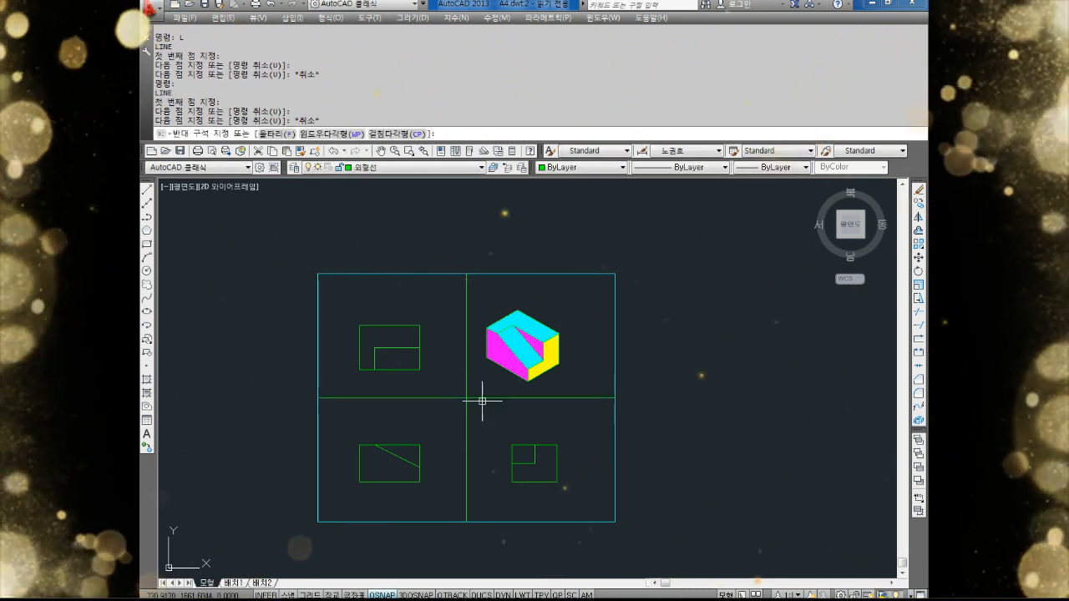
click(482, 402)
click(490, 380)
click(467, 404)
click(467, 403)
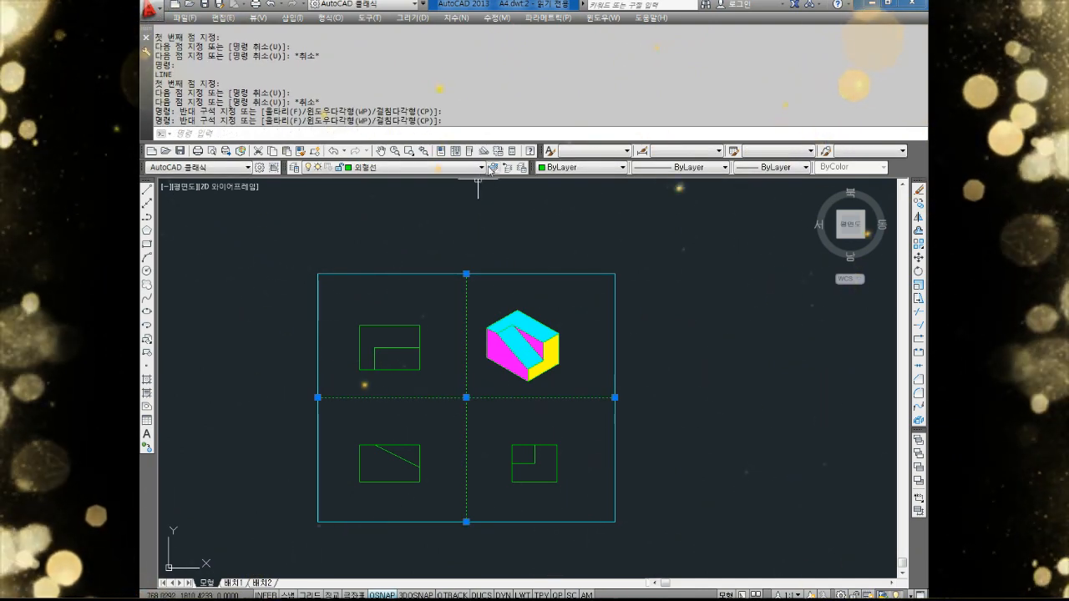
click(436, 168)
click(393, 226)
key(Escape)
key(Escape)
Move the isometric block to about the middle of the frame's upper-right quadrant.
scroll(516, 333, up, 2)
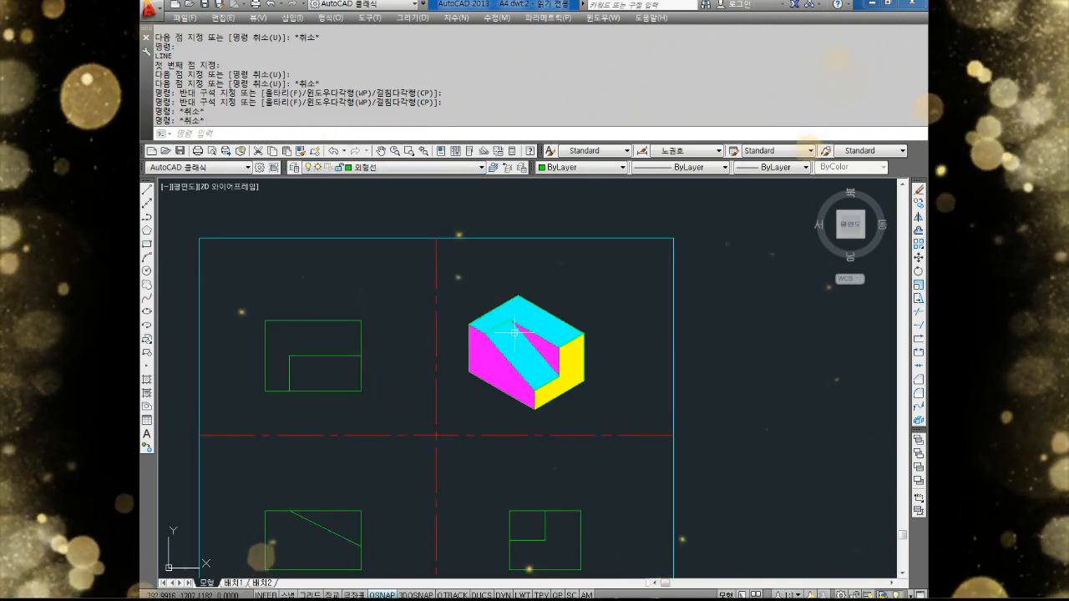
key(Escape)
key(Escape)
text(M)
key(Return)
click(620, 278)
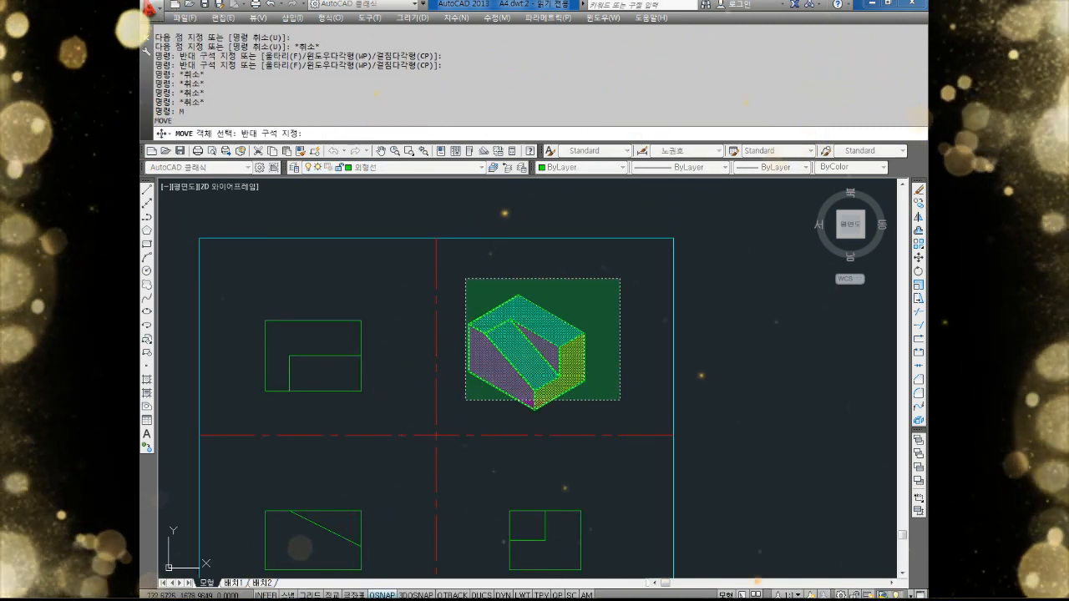
click(465, 400)
key(Return)
click(511, 361)
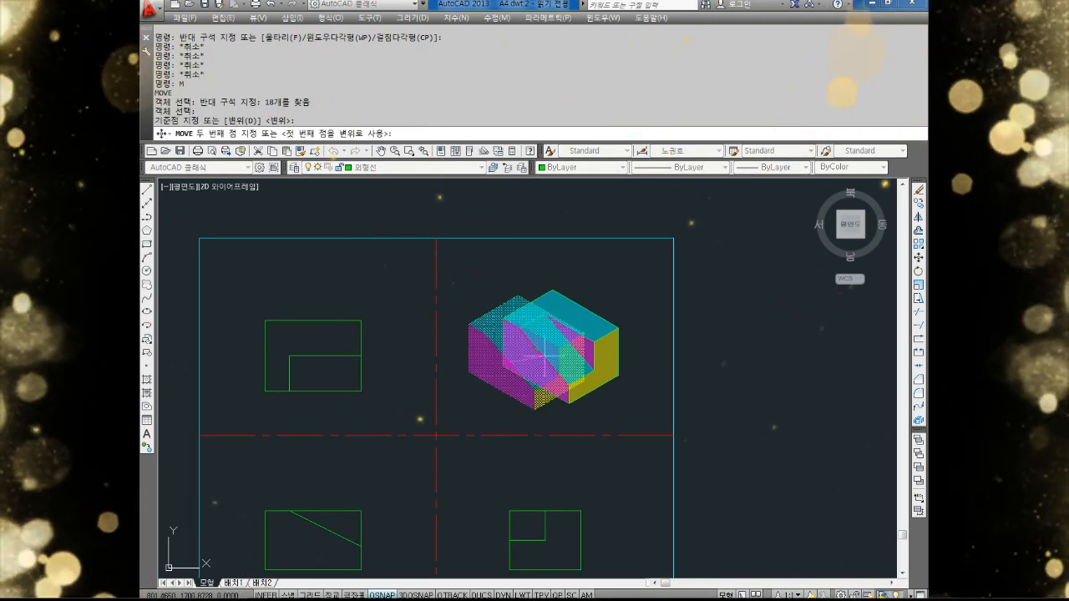
click(535, 346)
key(Escape)
middle_drag(545, 370, 609, 300)
middle_drag(529, 327, 547, 331)
key(Escape)
key(Escape)
key(Escape)
key(Escape)
key(Escape)
middle_drag(457, 355, 494, 392)
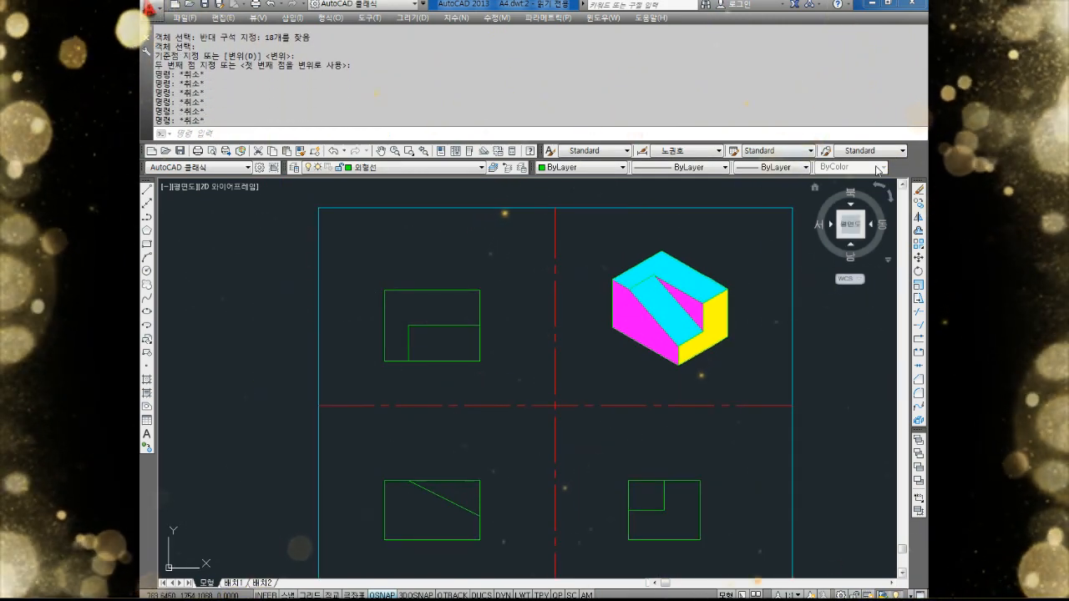
Display the AutoCAD Dimension (치수) toolbar and dock it with the other toolbars above the drawing area.
right_click(916, 168)
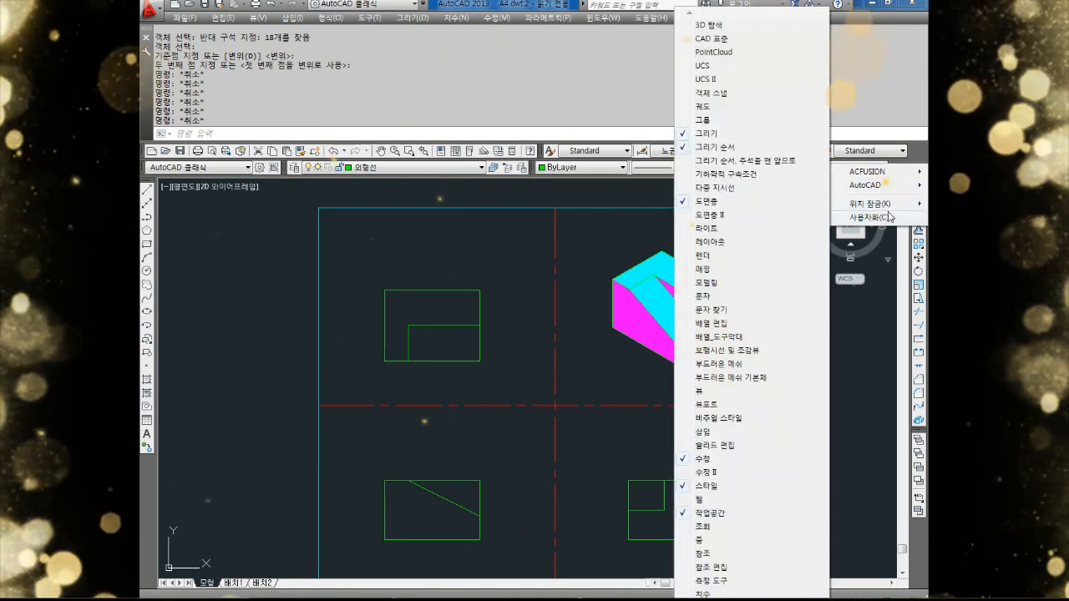
mouse_move(886, 179)
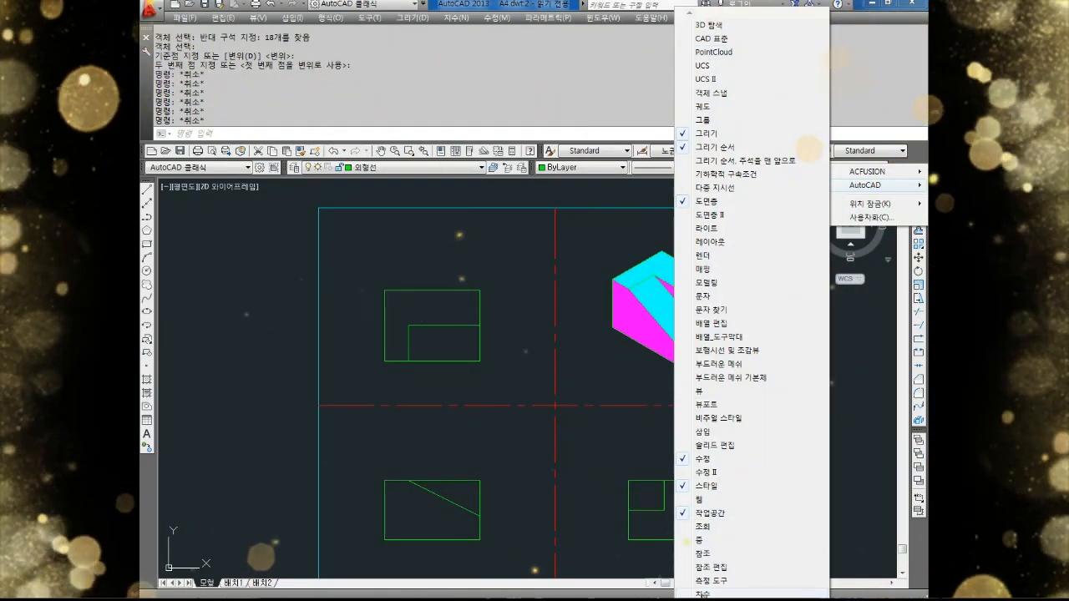
click(702, 594)
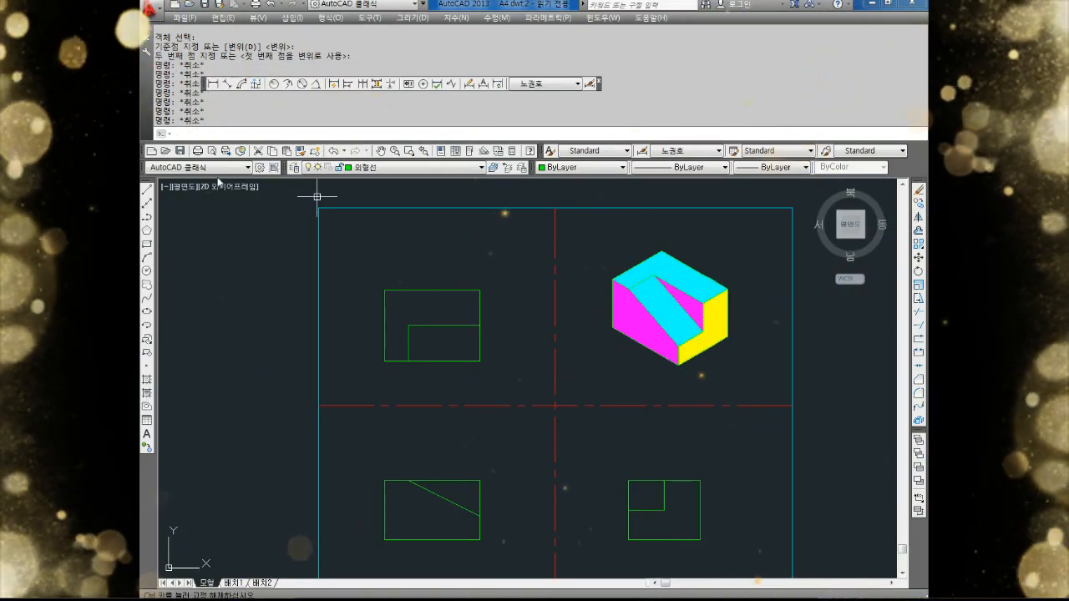
double_click(206, 83)
mouse_move(433, 426)
middle_down()
mouse_move(434, 365)
mouse_move(488, 360)
middle_up()
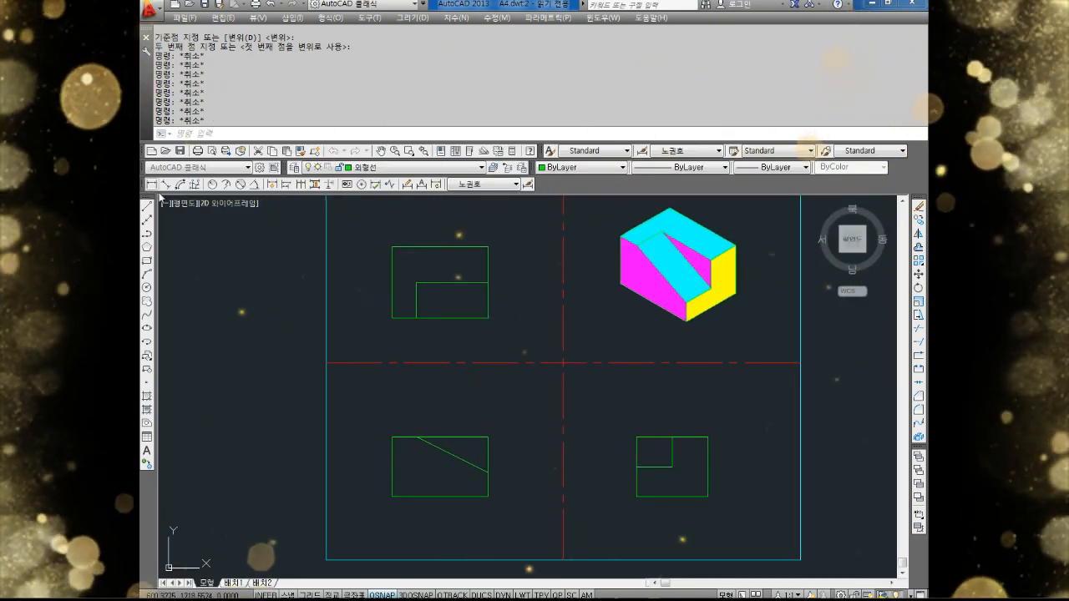
Add a linear dimension for the upper view's overall width, placed below the view.
click(152, 184)
scroll(388, 342, up, 2)
click(395, 298)
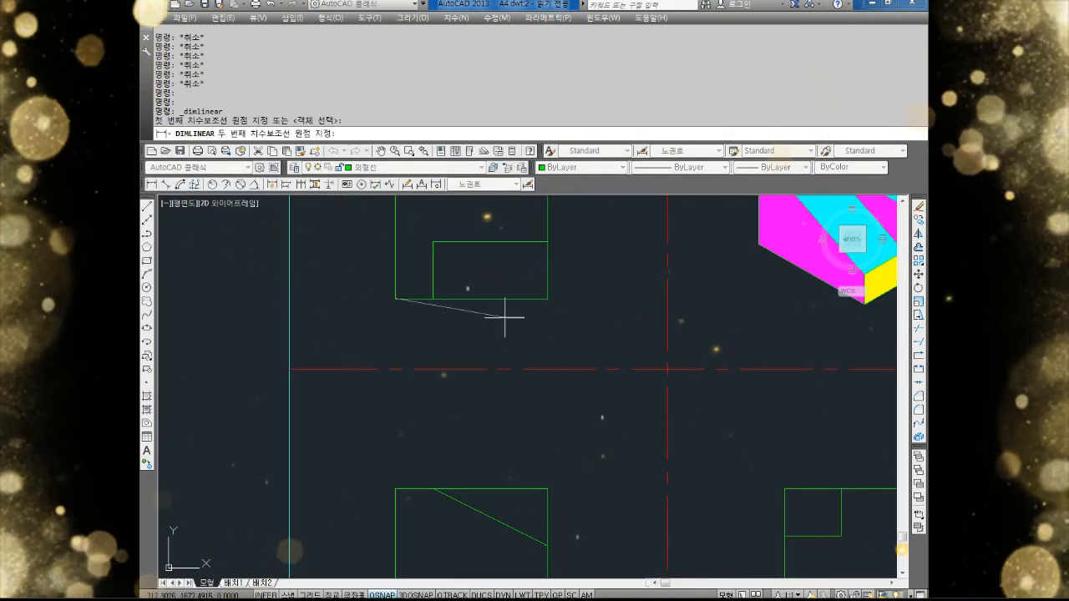
click(550, 298)
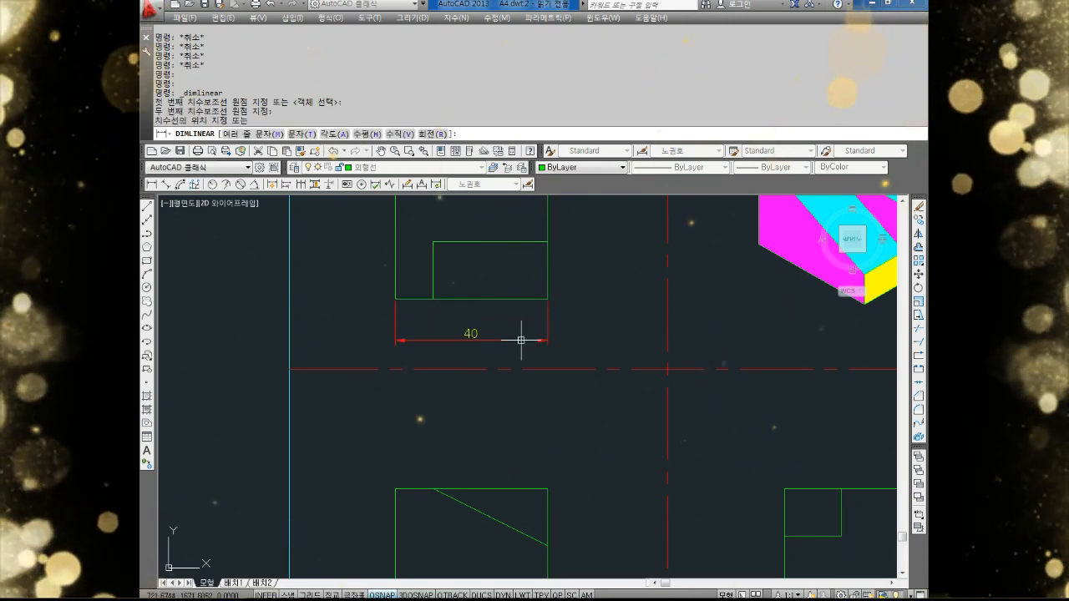
click(521, 339)
scroll(542, 355, down, 2)
Add a linear dimension for the lower-left view's overall height, placed to the right of the view.
key(Return)
click(544, 438)
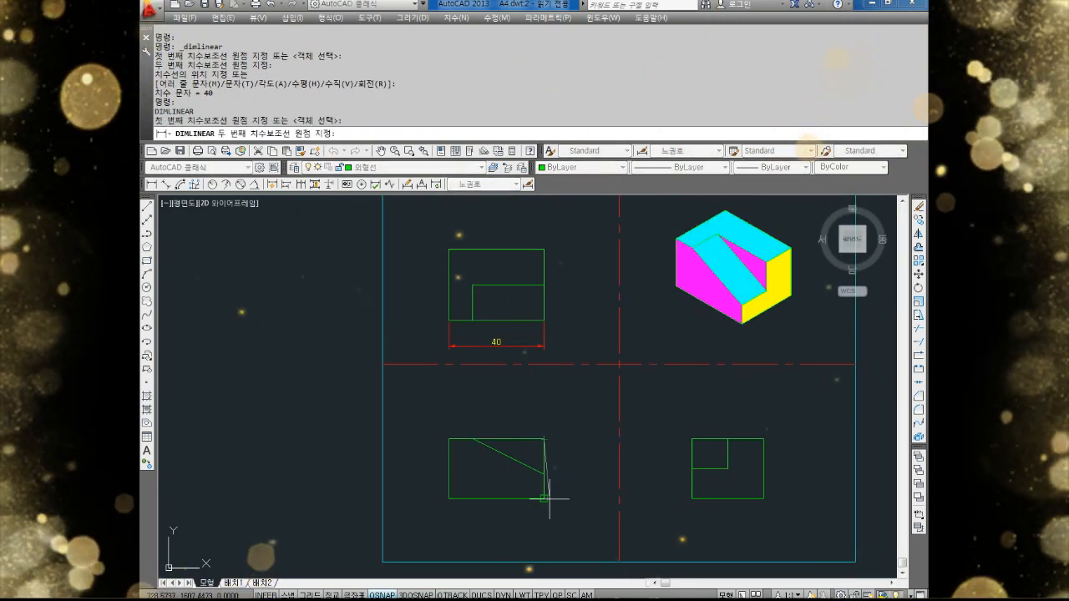
click(543, 499)
click(574, 478)
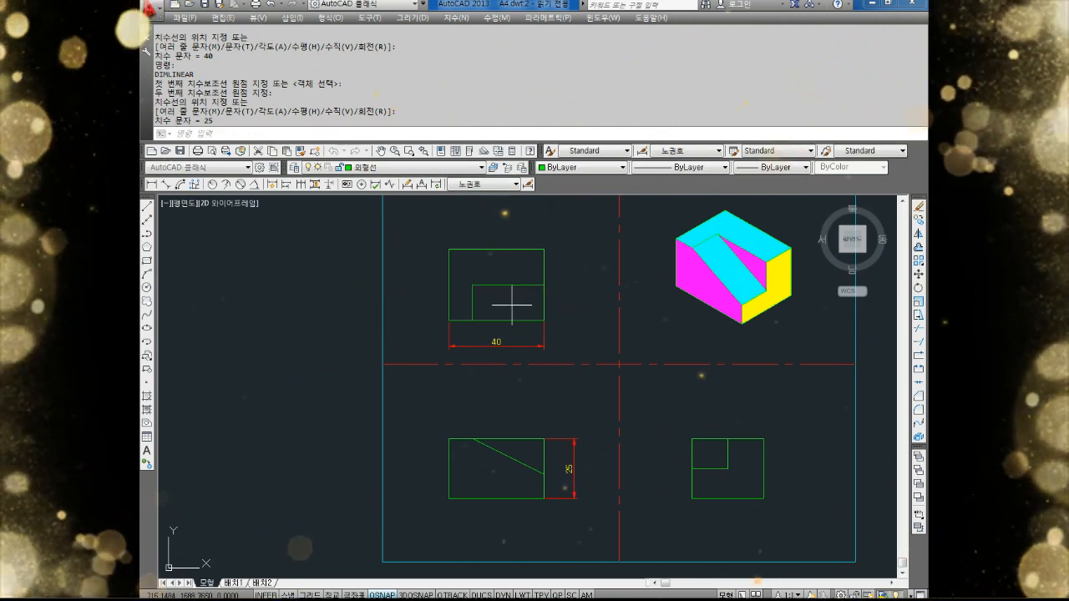
Add a linear dimension in the upper-left view from its left edge to the inner rectangle, placed between the view and the overall width dimension.
key(Return)
scroll(495, 317, up, 3)
click(438, 319)
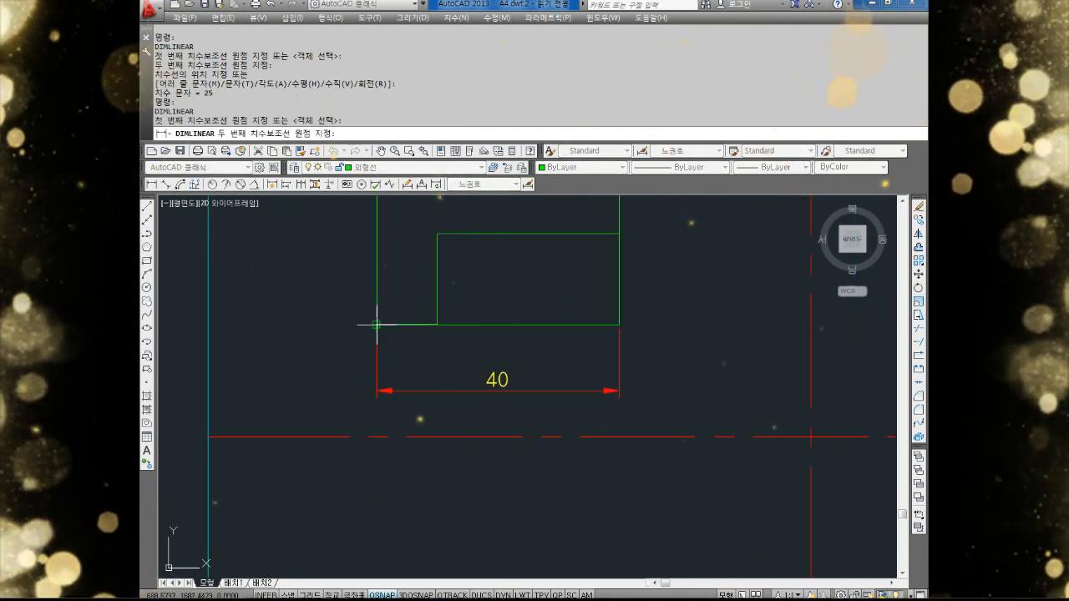
click(377, 325)
click(434, 352)
scroll(502, 327, down, 3)
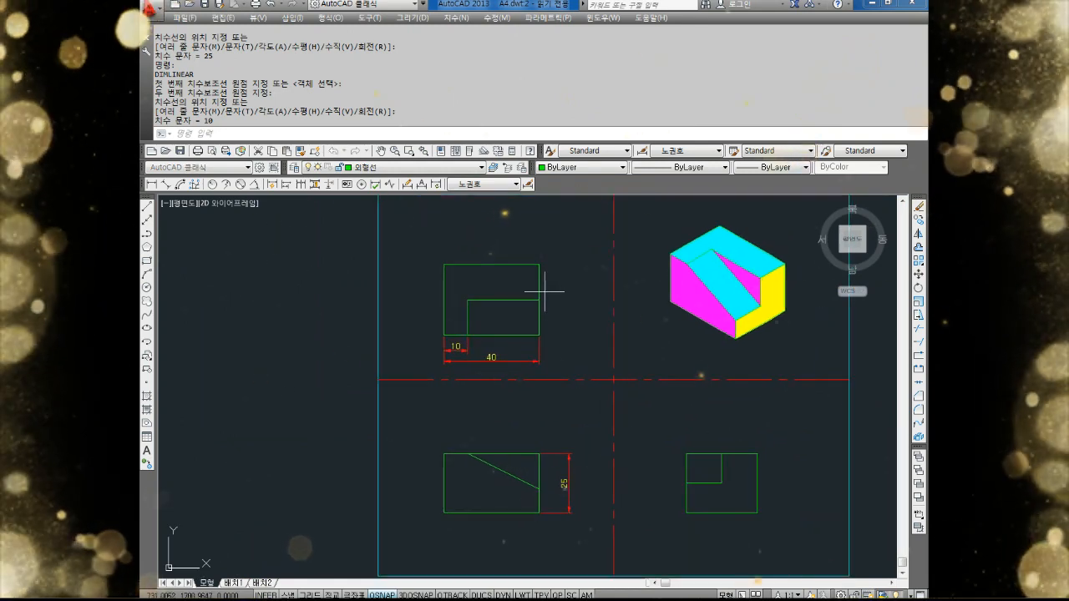
Add a linear dimension for the upper-left view's overall height, placed to the right of the view.
key(Return)
click(538, 264)
click(539, 335)
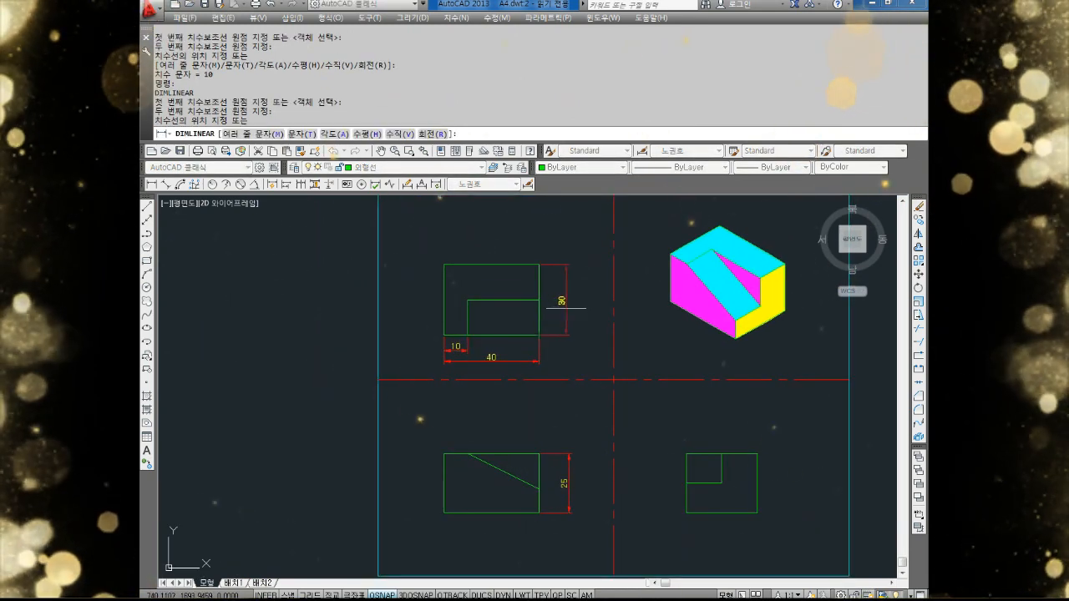
click(571, 299)
Dimension the upper-left view's vertical distance from the inner rectangle's upper edge to the view's top edge, placed inside the overall height dimension.
key(Return)
click(539, 299)
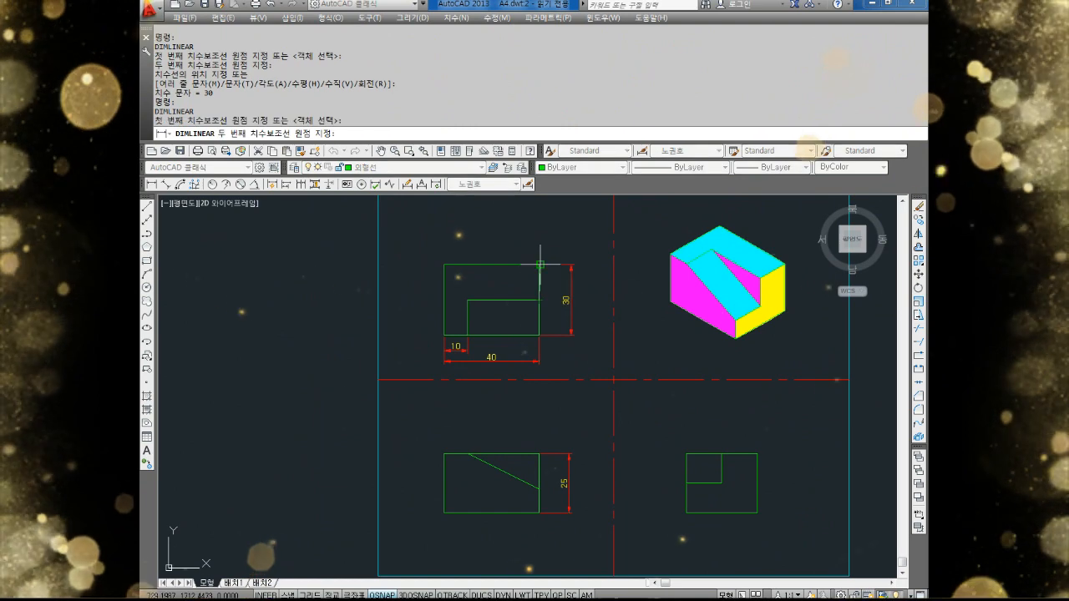
click(539, 264)
click(556, 266)
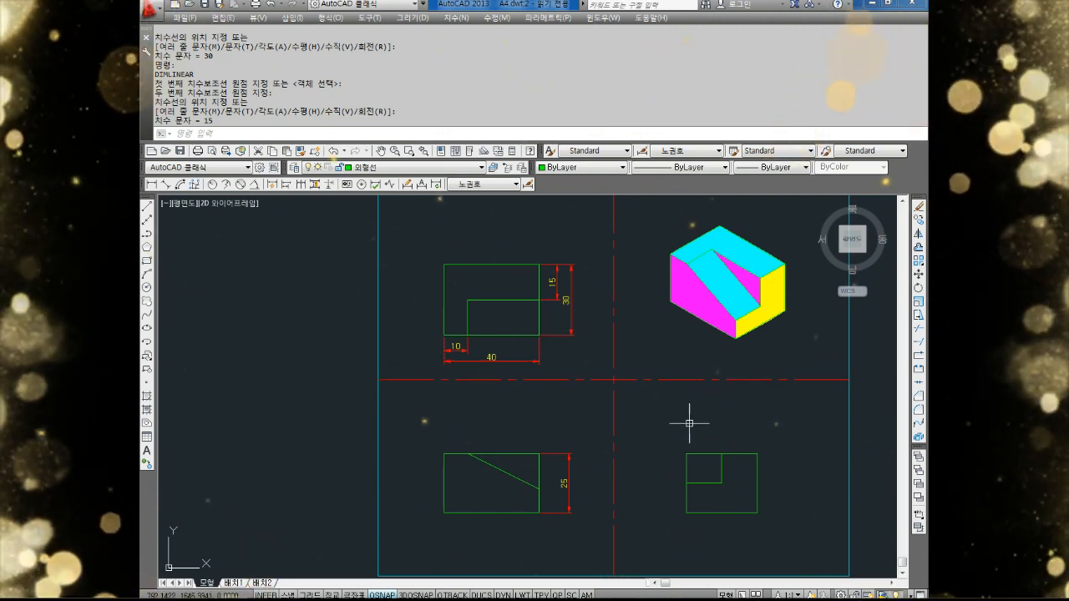
Dimension the lower-left view's height from the bottom edge to the slope's lower end, placed between the view and the overall height dimension.
scroll(509, 468, up, 5)
key(Return)
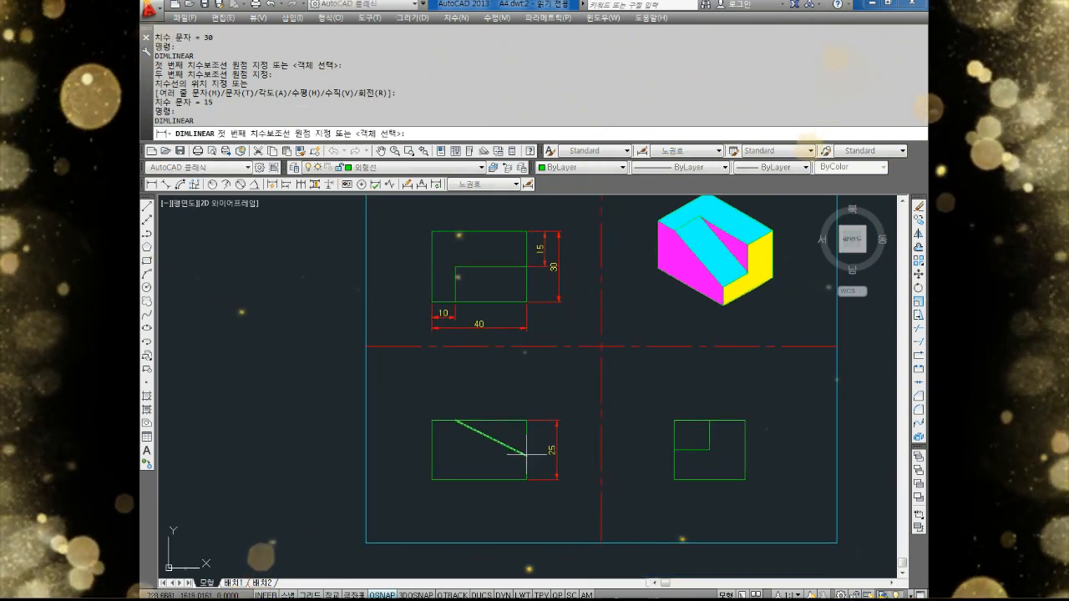
click(523, 458)
click(523, 519)
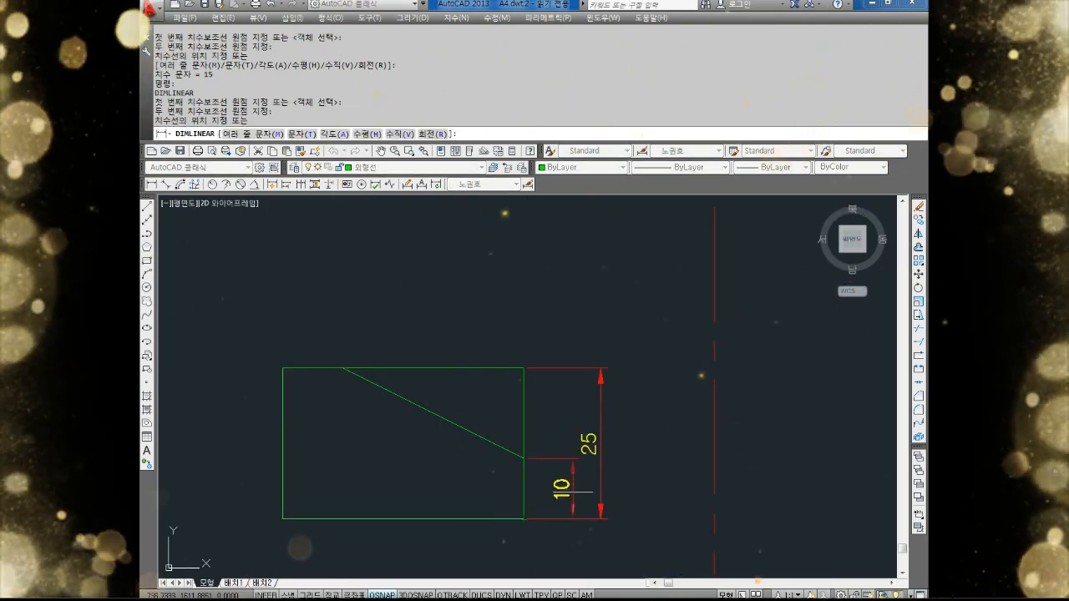
click(566, 500)
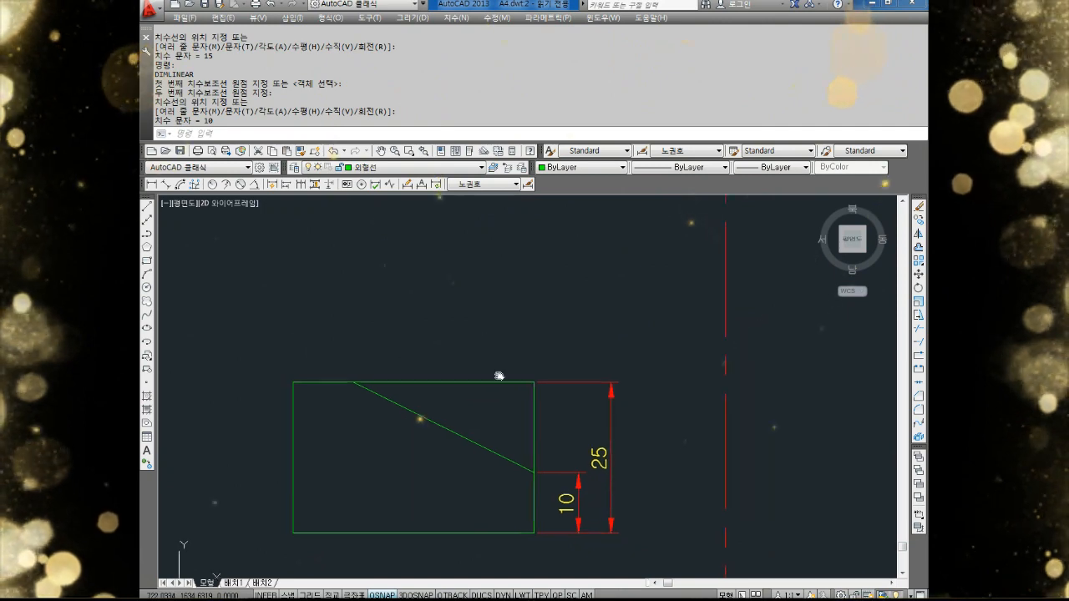
scroll(484, 389, down, 3)
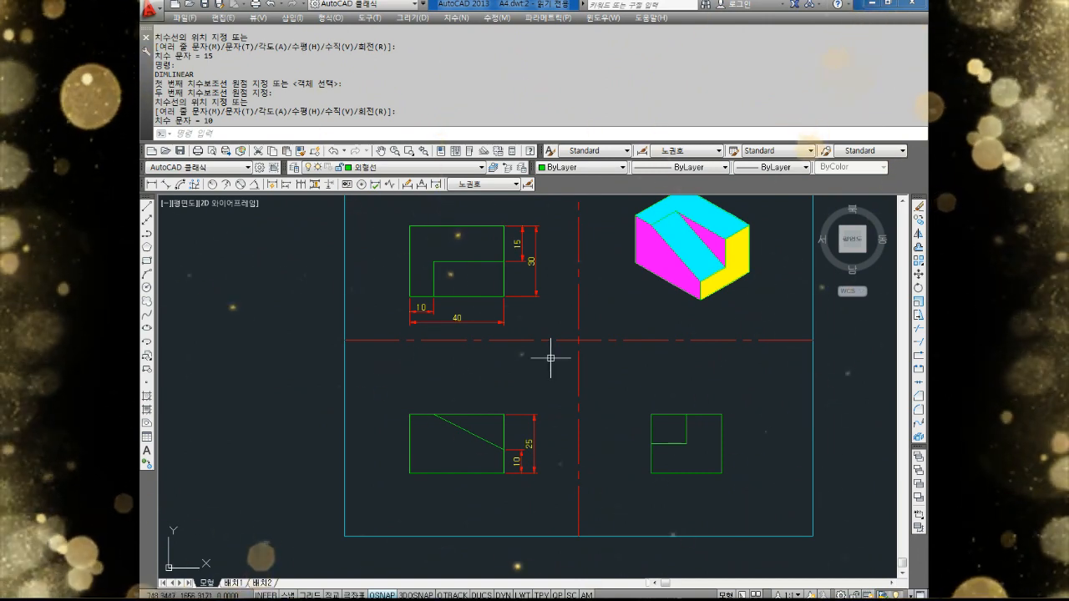
mouse_move(529, 355)
middle_down()
mouse_move(528, 382)
mouse_move(507, 398)
mouse_move(516, 412)
mouse_move(444, 276)
middle_up()
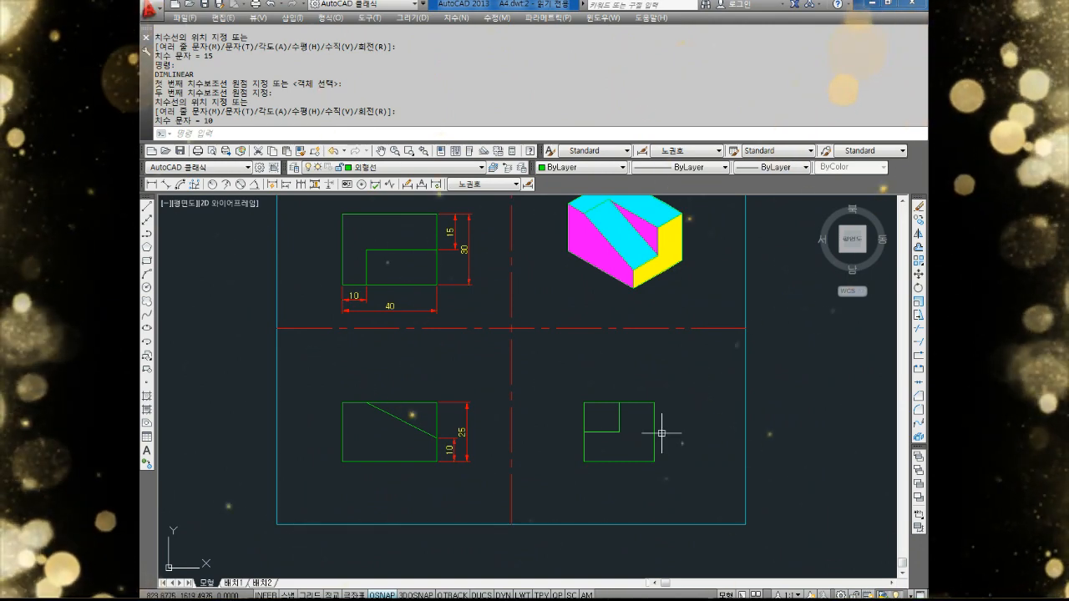
middle_drag(659, 433, 655, 458)
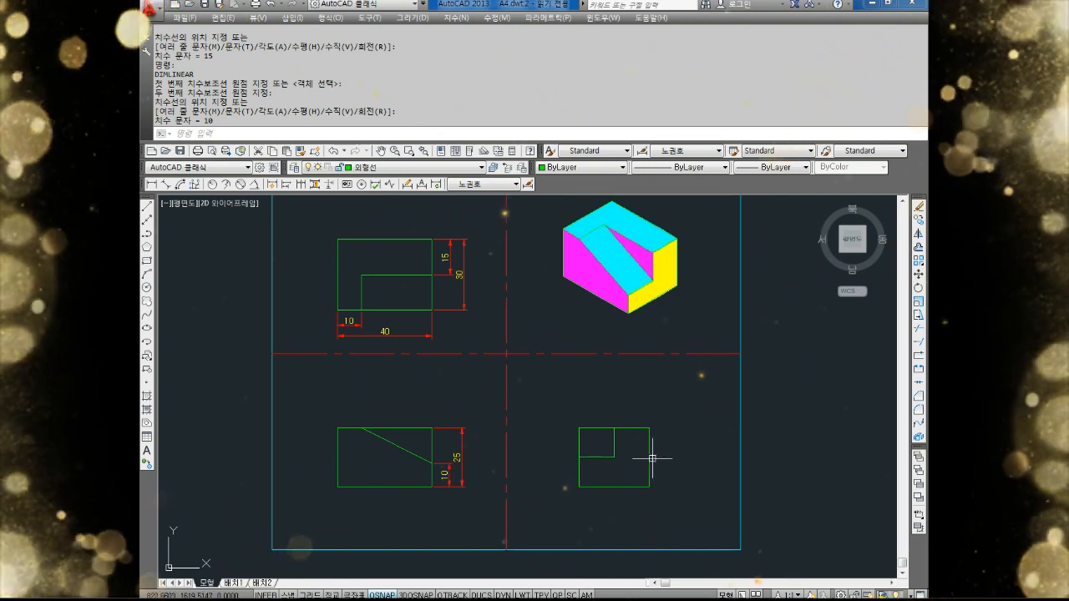
middle_drag(607, 435, 644, 365)
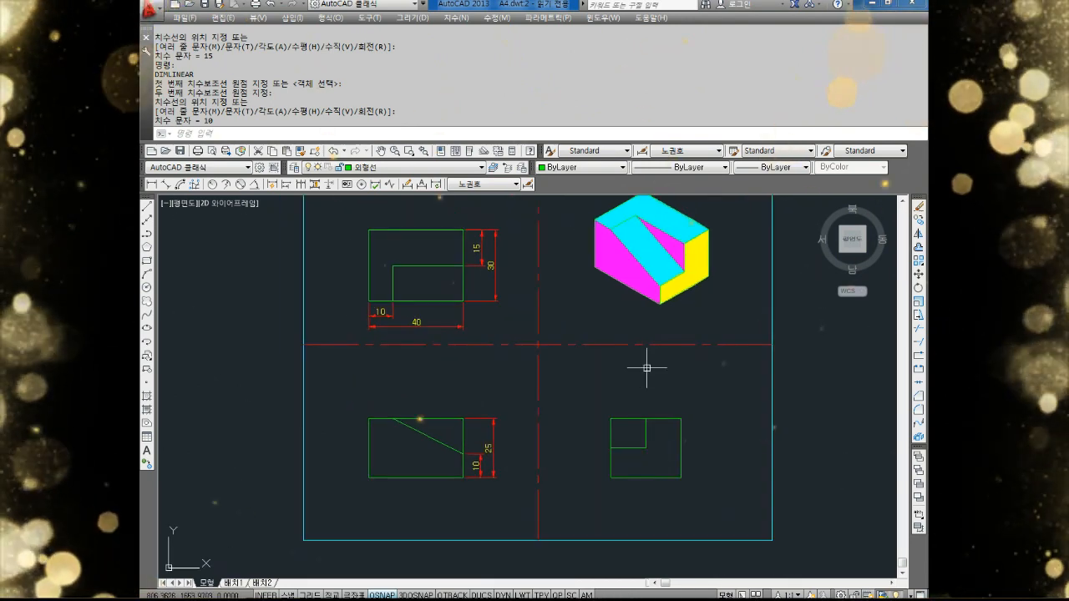
scroll(645, 368, down, 2)
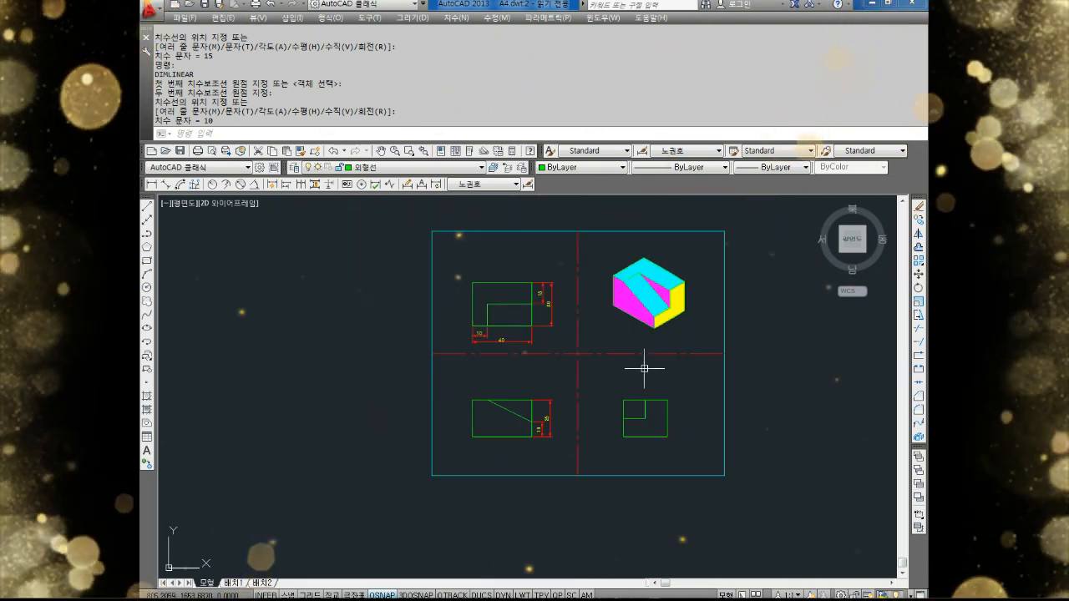
middle_drag(643, 369, 603, 370)
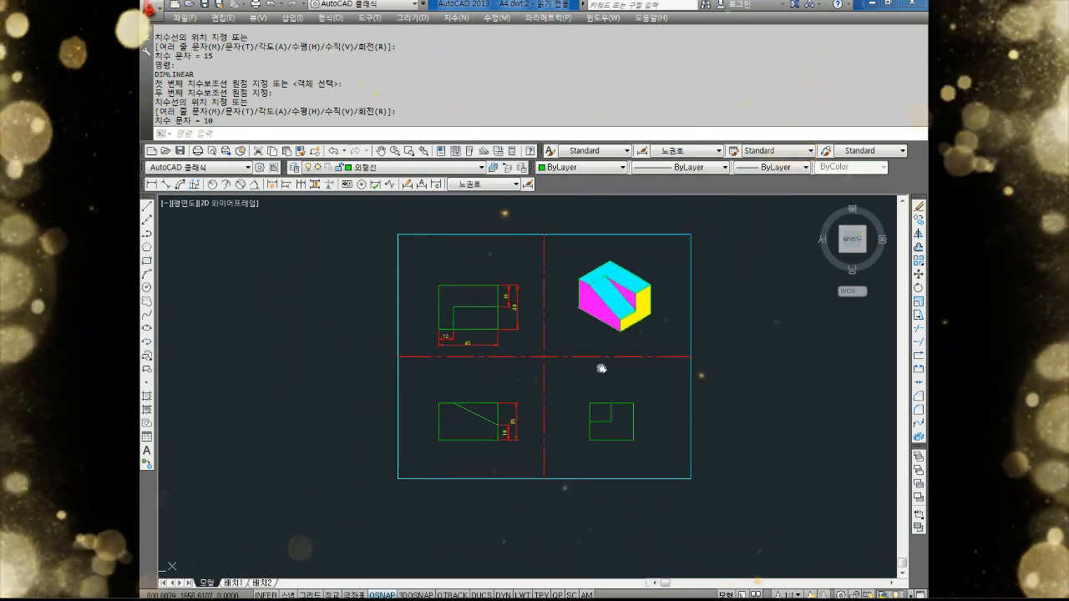